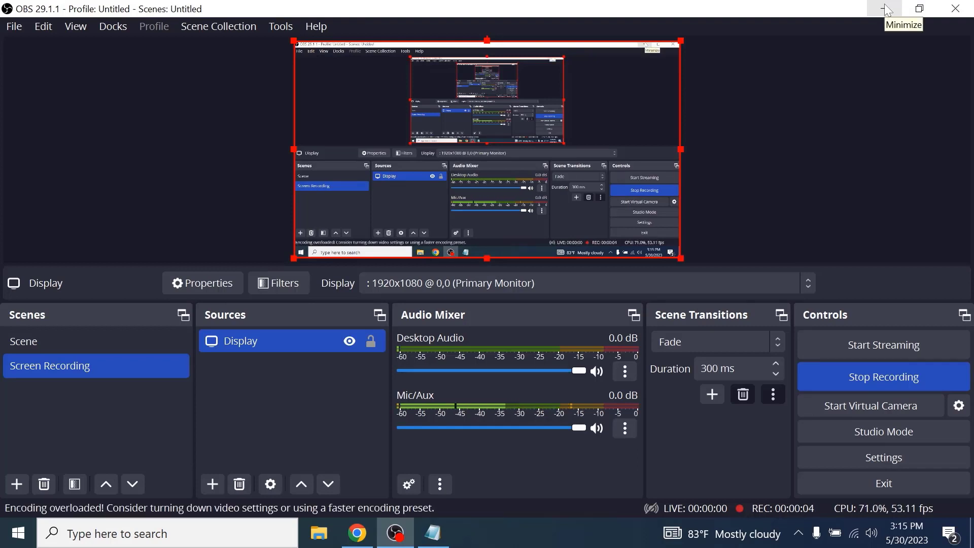
# - Minimize the recorder, switch to the browser and navigate from the Behance search results to the behance.net home page
pyautogui.click(887, 9)
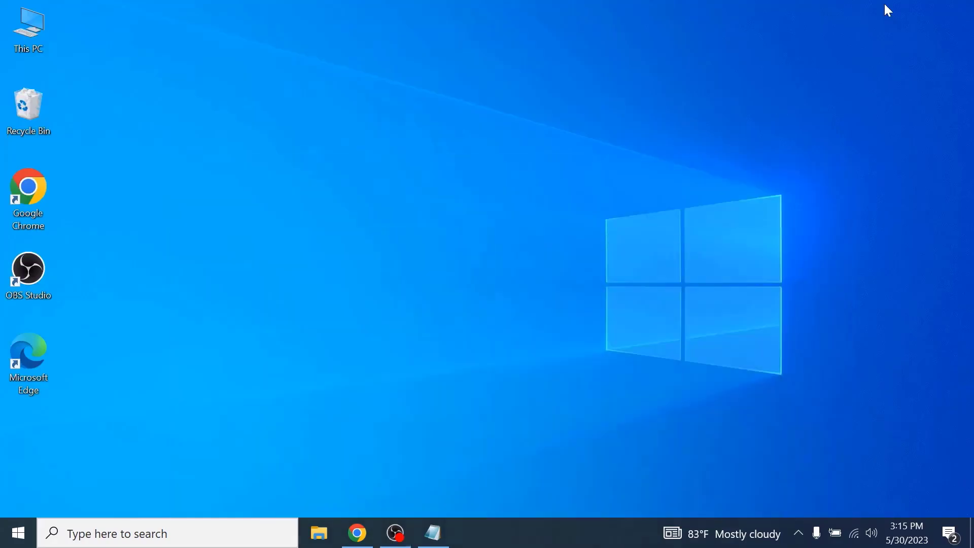
pyautogui.click(358, 537)
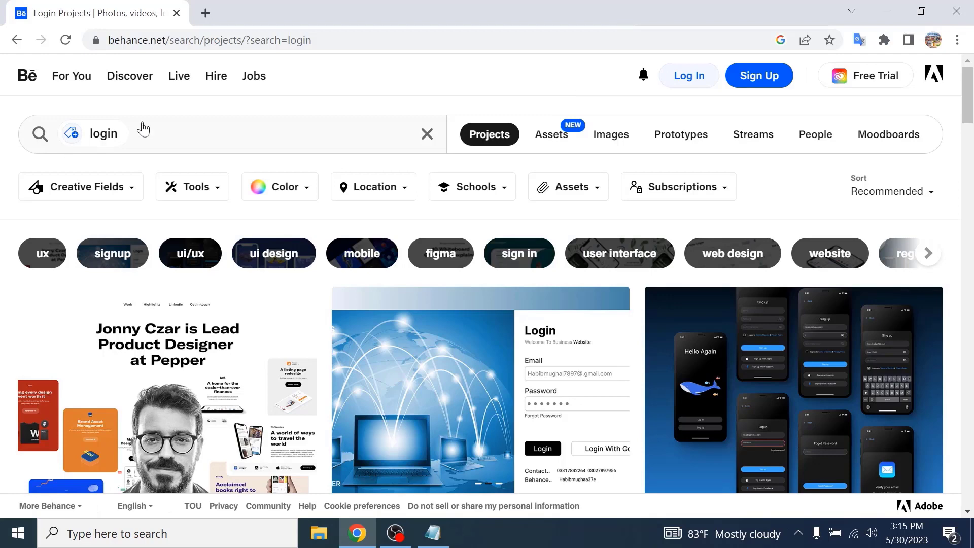
pyautogui.click(393, 41)
pyautogui.moveTo(373, 40); pyautogui.dragTo(225, 48)
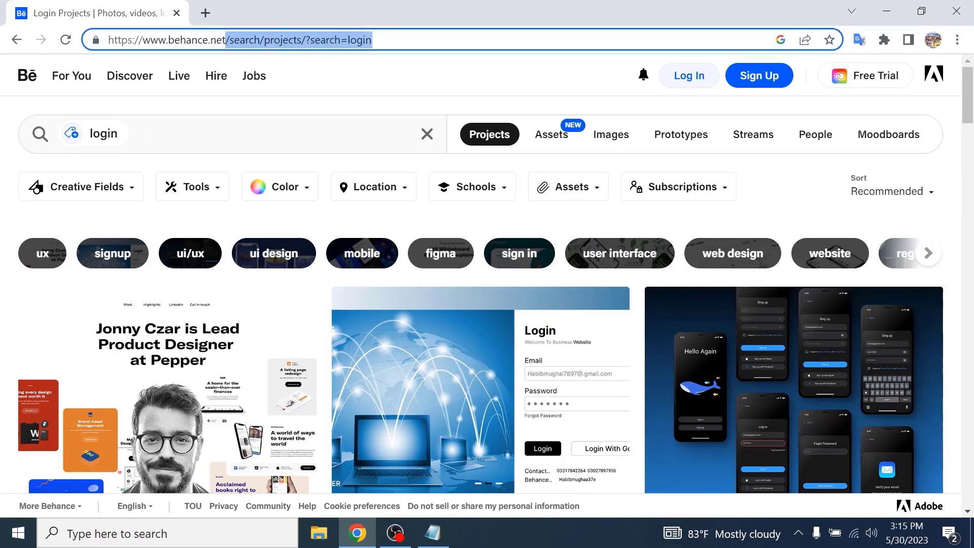
pyautogui.press('BackSpace')
pyautogui.press('Return')
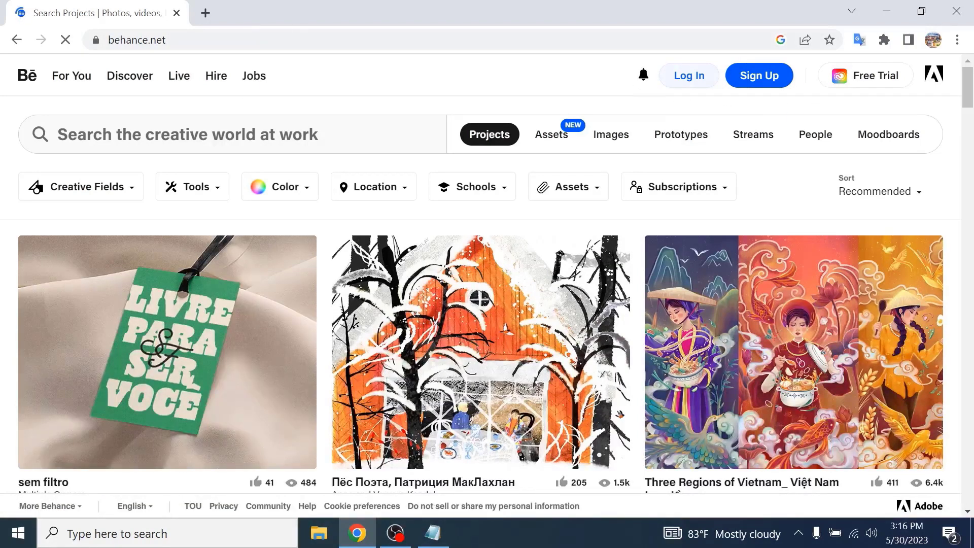
# - Start the Behance sign-up and paste the account e-mail address copied from the Notepad notes into the e-mail field
pyautogui.click(760, 77)
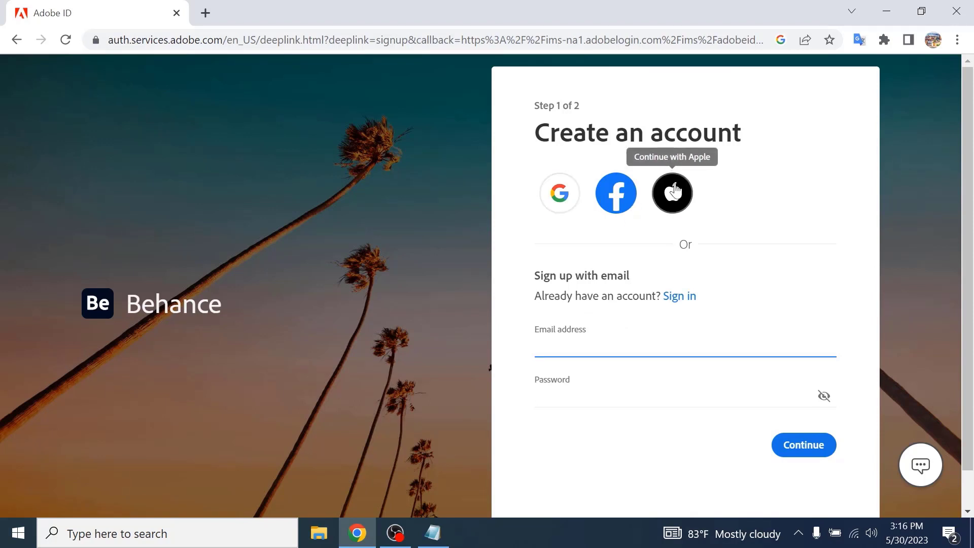
pyautogui.click(440, 533)
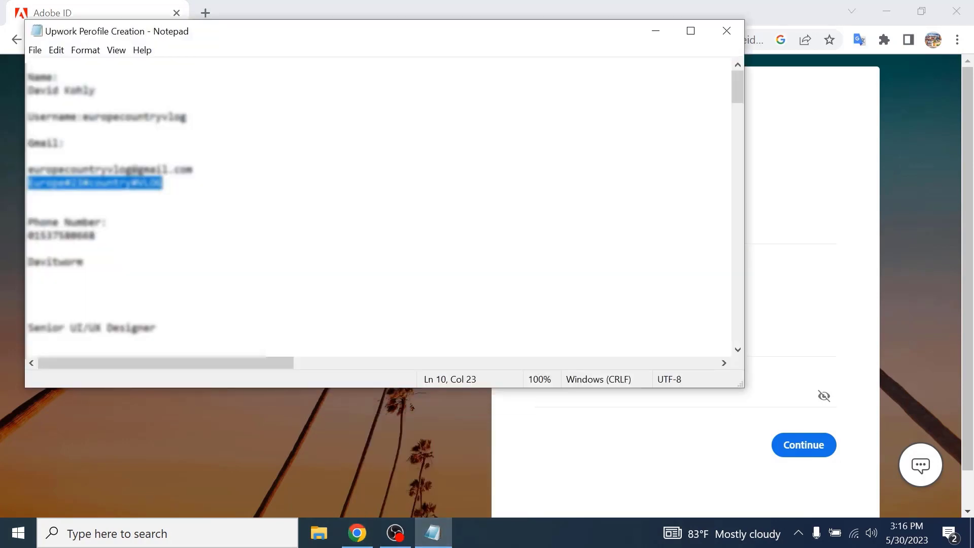
pyautogui.moveTo(192, 169); pyautogui.dragTo(28, 170)
pyautogui.rightClick(85, 172)
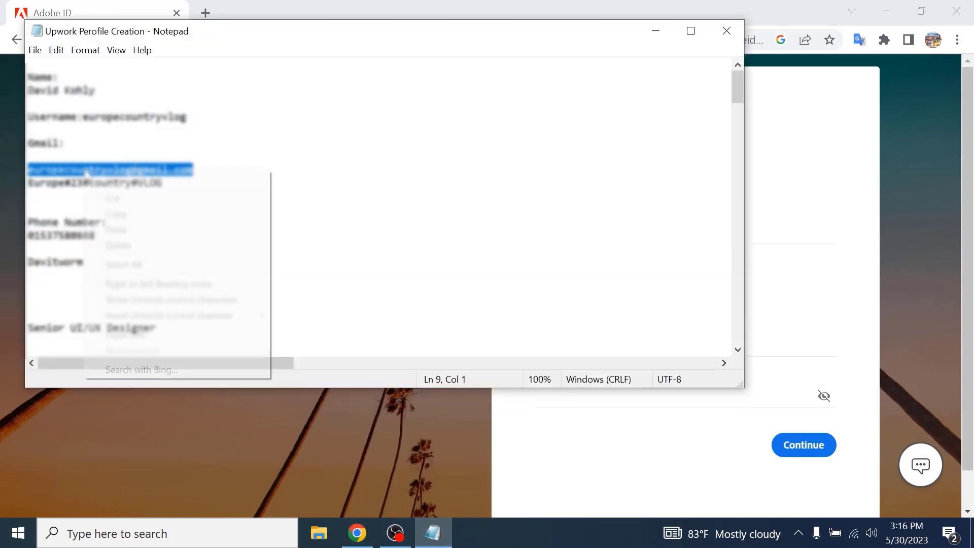
pyautogui.click(126, 213)
pyautogui.click(656, 31)
pyautogui.click(643, 338)
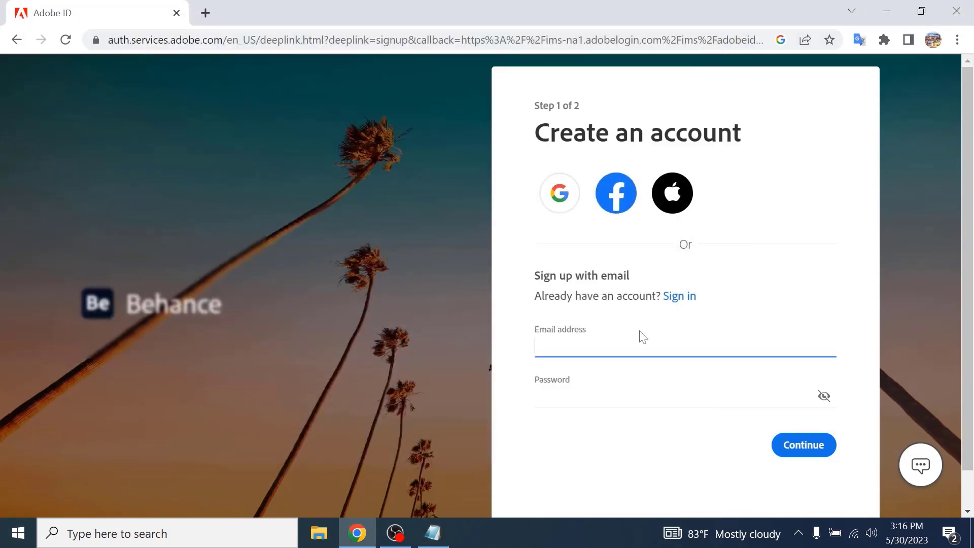
pyautogui.rightClick(626, 347)
pyautogui.click(660, 229)
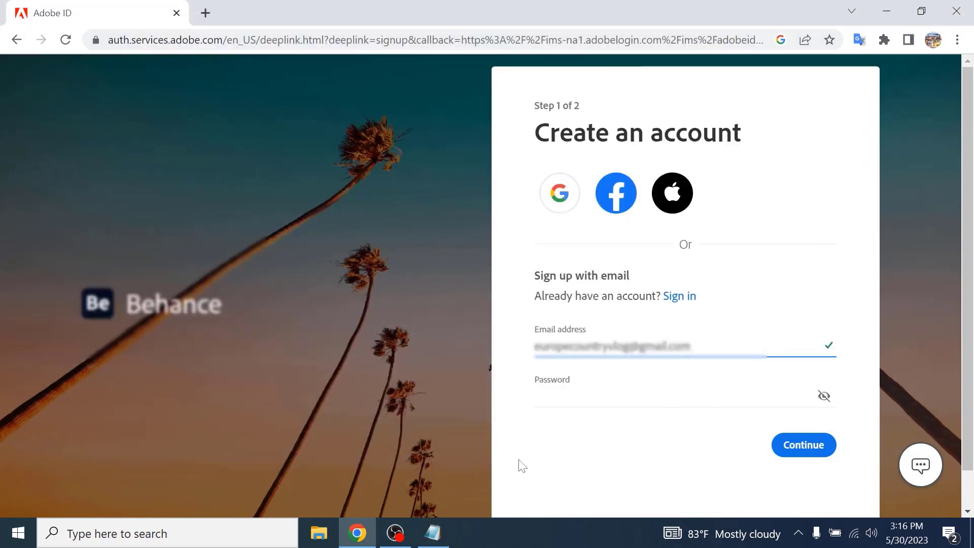
# - Copy the account password from Notepad and paste it into the sign-up password field
pyautogui.click(433, 533)
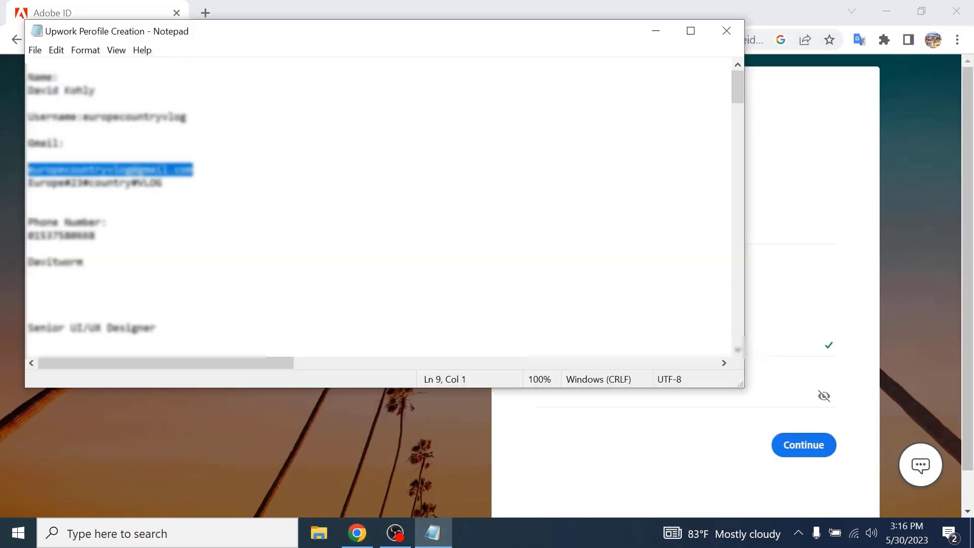
pyautogui.moveTo(163, 183); pyautogui.dragTo(27, 183)
pyautogui.rightClick(59, 181)
pyautogui.click(81, 226)
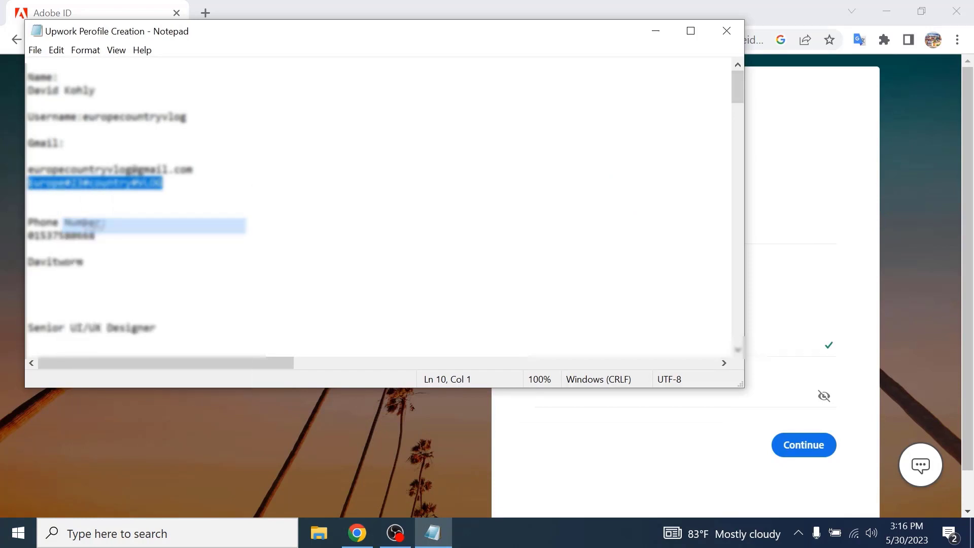
pyautogui.click(816, 276)
pyautogui.rightClick(609, 392)
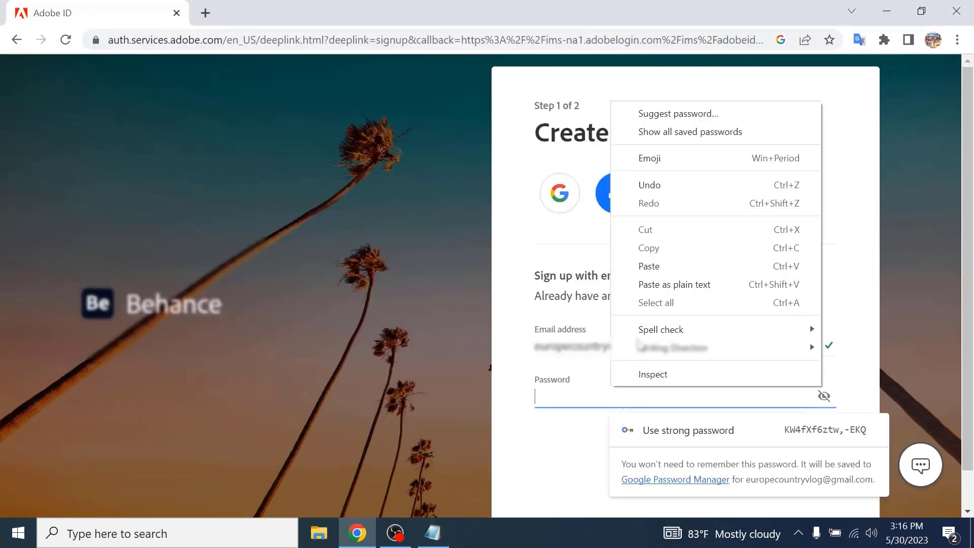
pyautogui.click(642, 265)
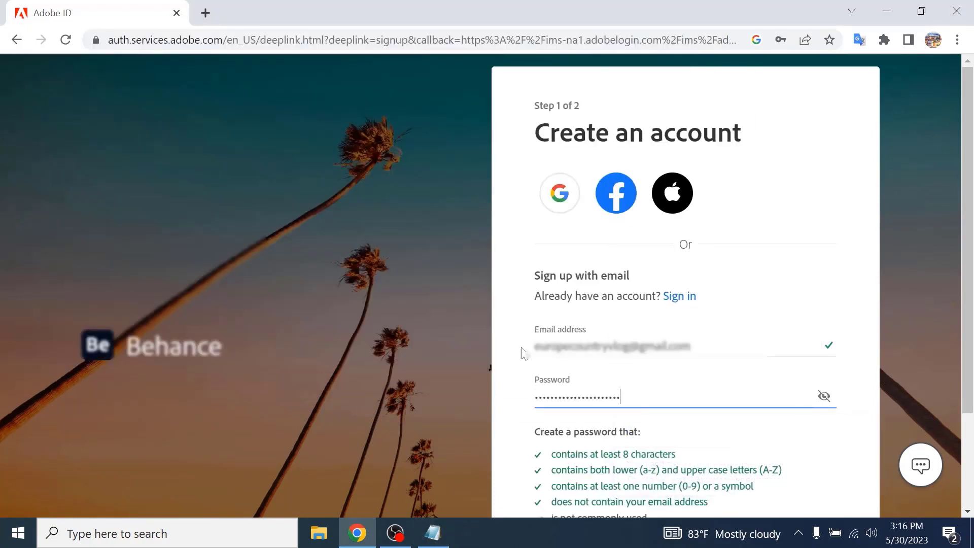
# - Continue to the second sign-up step and save the password in the browser's password manager
pyautogui.click(513, 381)
pyautogui.scroll(-2, 512, 382)
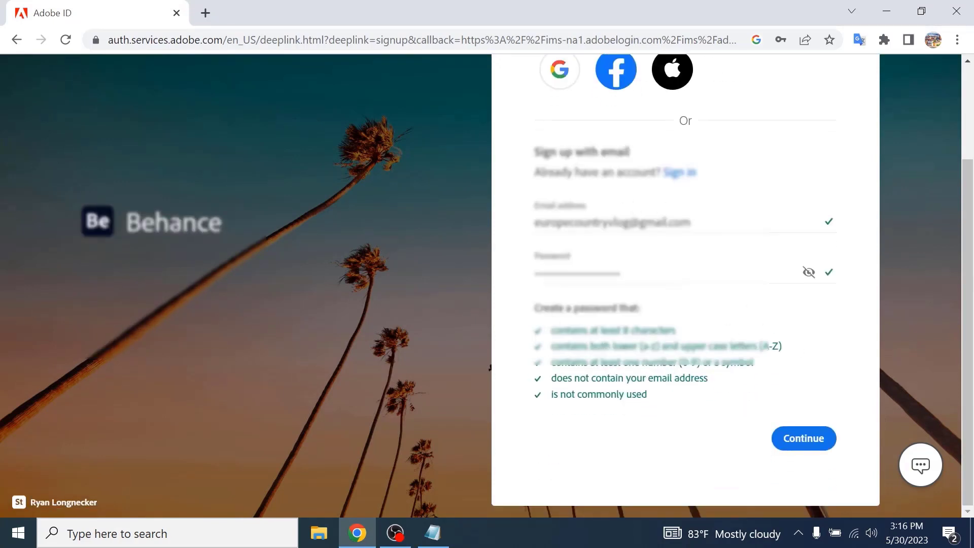
pyautogui.click(644, 273)
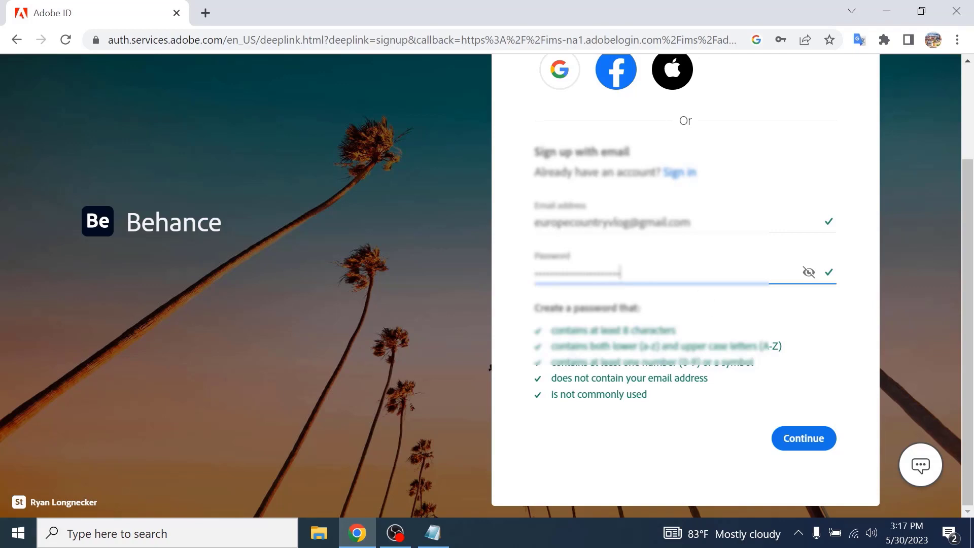
pyautogui.click(796, 439)
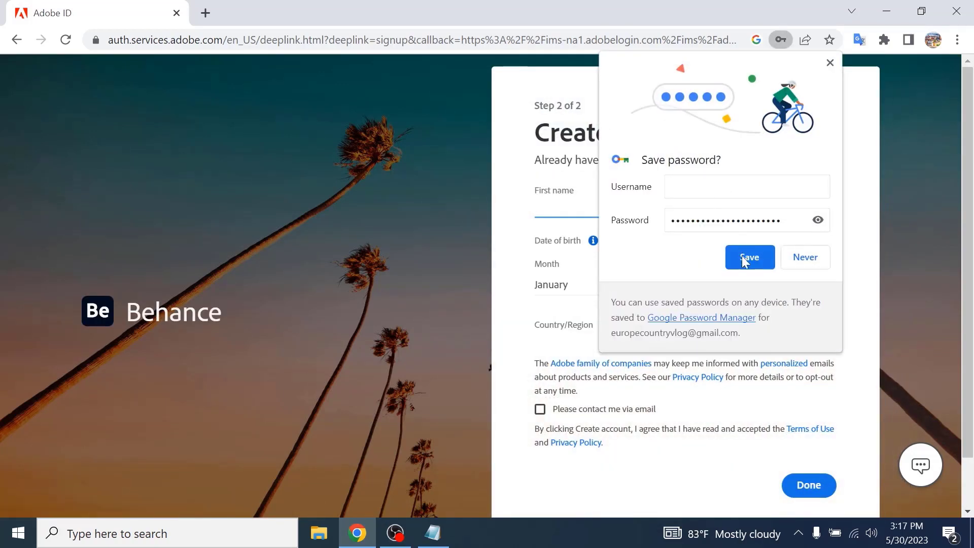
pyautogui.click(767, 256)
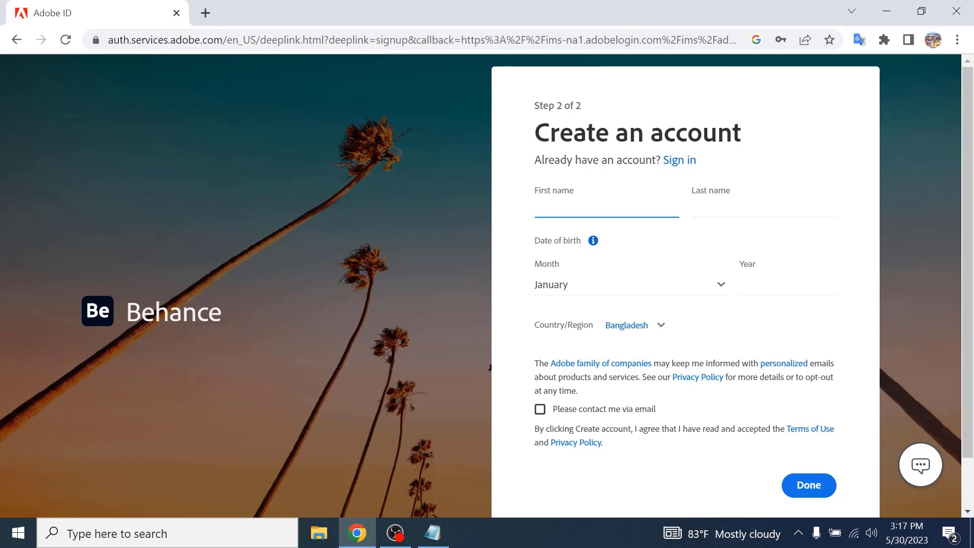
# - Copy the person's full name from Notepad and paste it into the First name field
pyautogui.click(433, 533)
pyautogui.click(95, 91)
pyautogui.moveTo(95, 90); pyautogui.dragTo(28, 91)
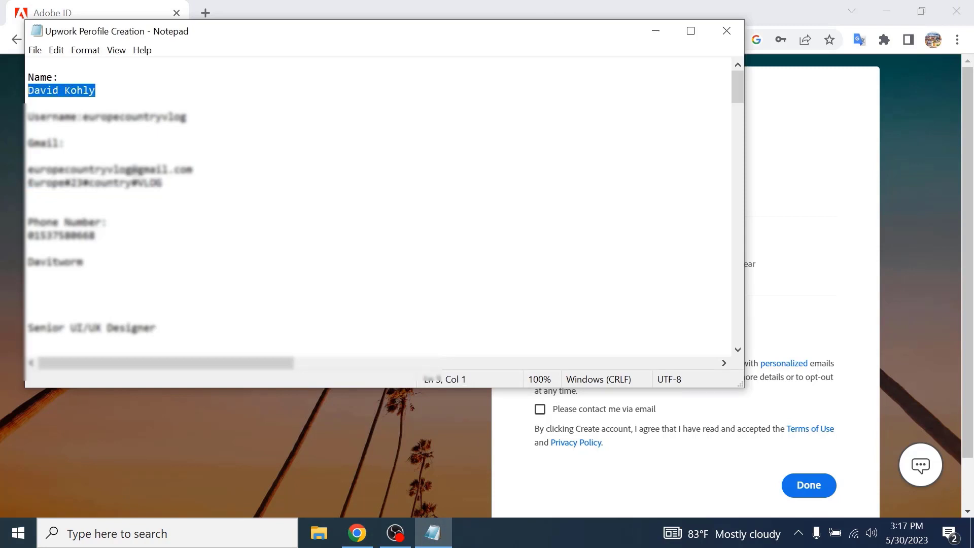
pyautogui.rightClick(57, 95)
pyautogui.click(104, 141)
pyautogui.hotkey('alt', 'Tab')
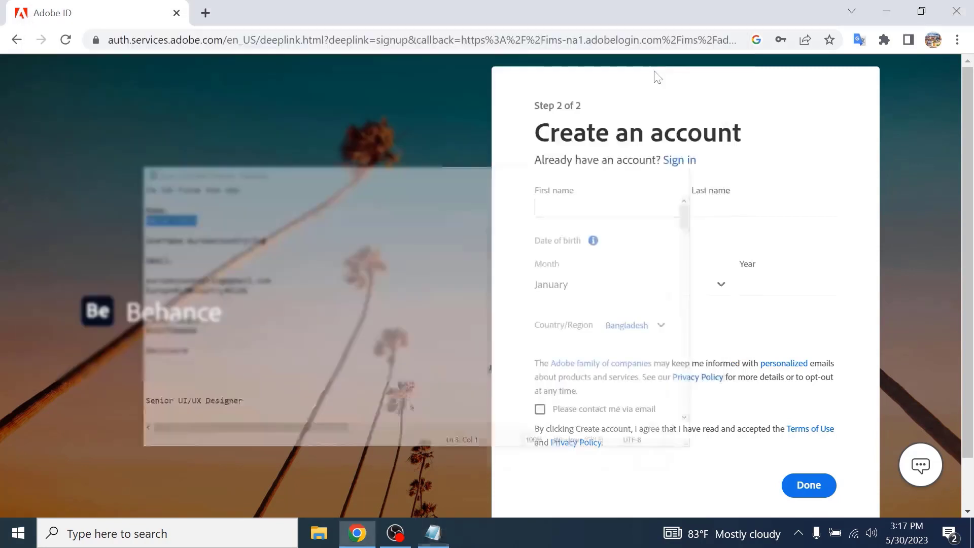
pyautogui.rightClick(591, 209)
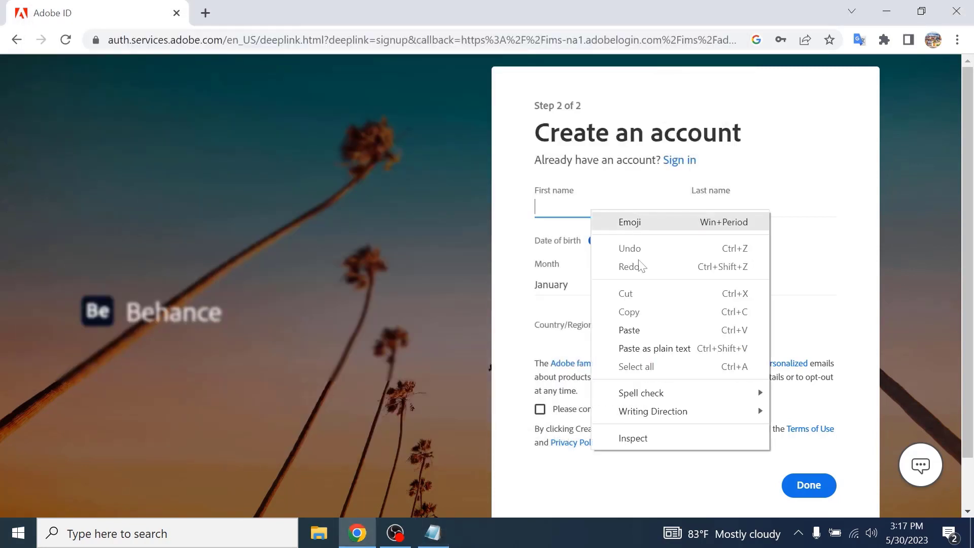
pyautogui.click(644, 323)
# - Cut the surname out of the First name field and paste it into the Last name field
pyautogui.moveTo(595, 207); pyautogui.dragTo(566, 207)
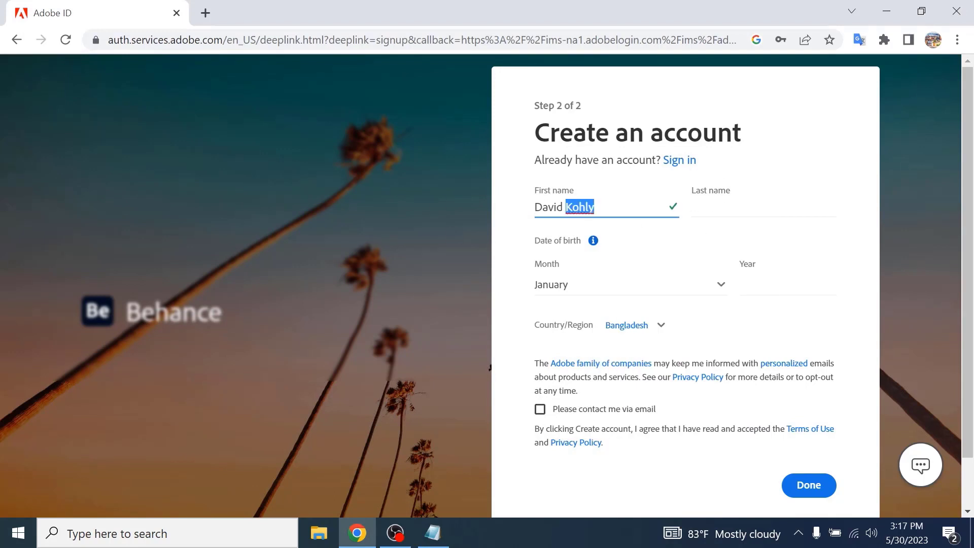
pyautogui.rightClick(578, 208)
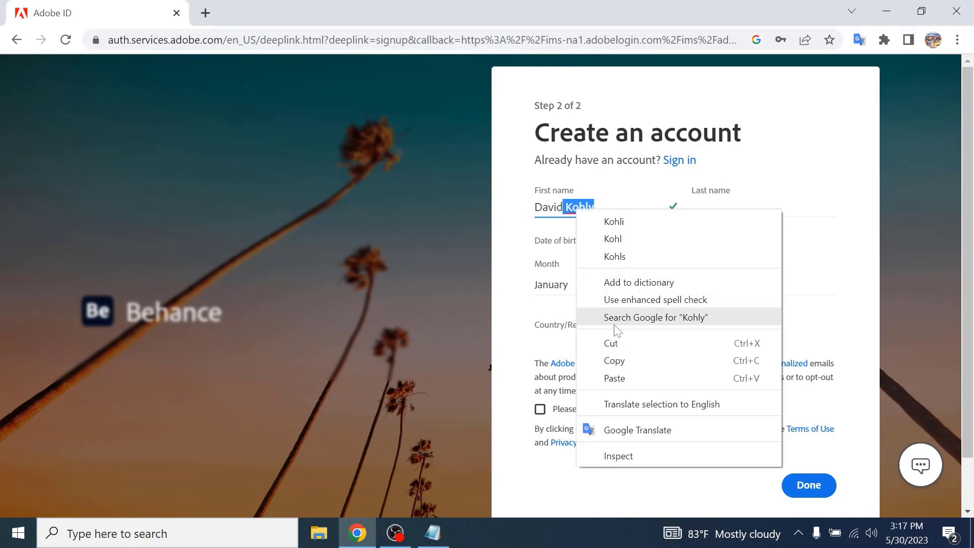
pyautogui.click(611, 342)
pyautogui.click(730, 209)
pyautogui.rightClick(732, 205)
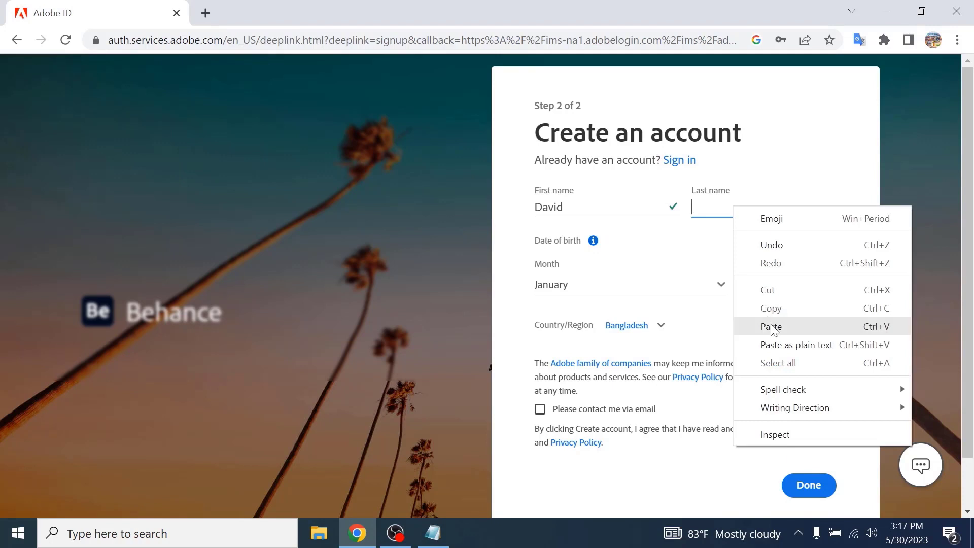
pyautogui.click(771, 326)
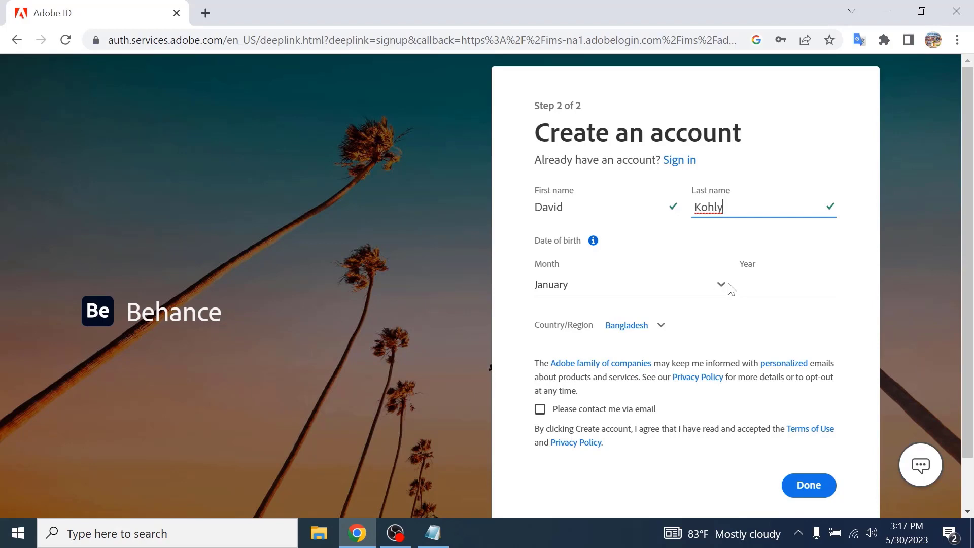
# - Fill in the date of birth, tick the email-contact checkbox and submit the account details with Done
pyautogui.click(613, 261)
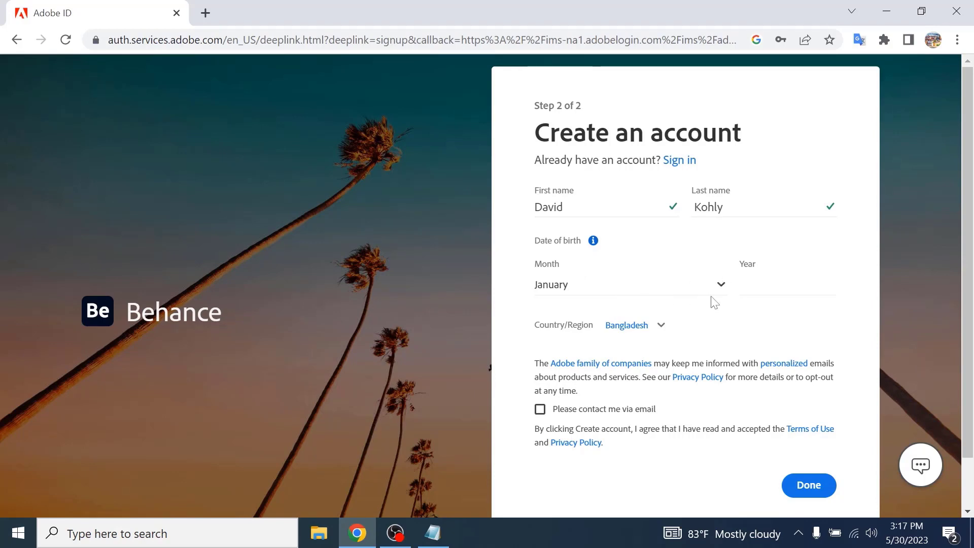
pyautogui.click(725, 287)
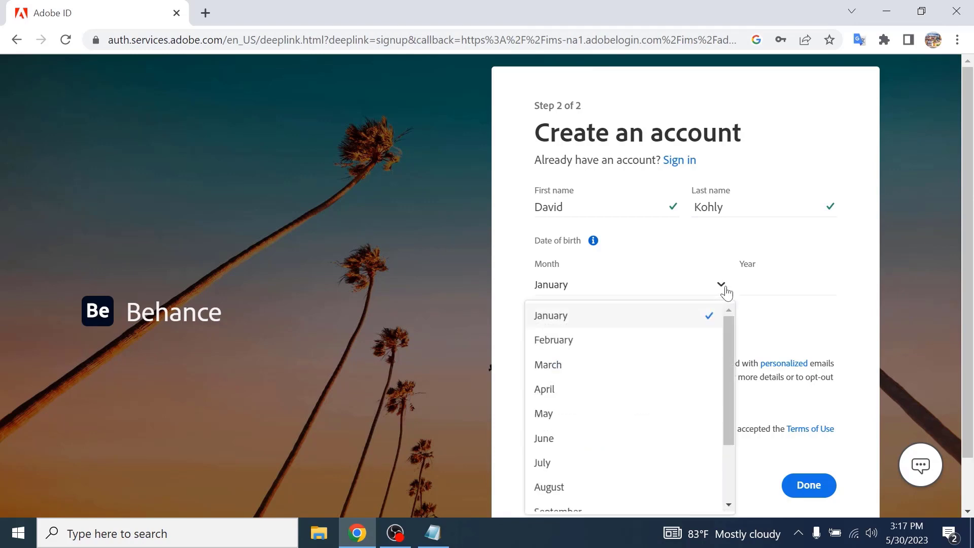
pyautogui.click(724, 287)
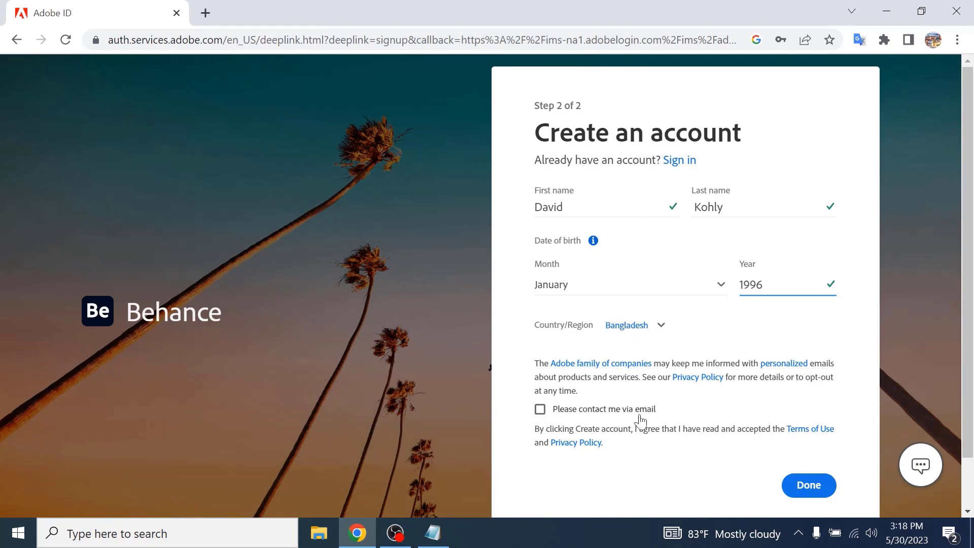
pyautogui.click(540, 410)
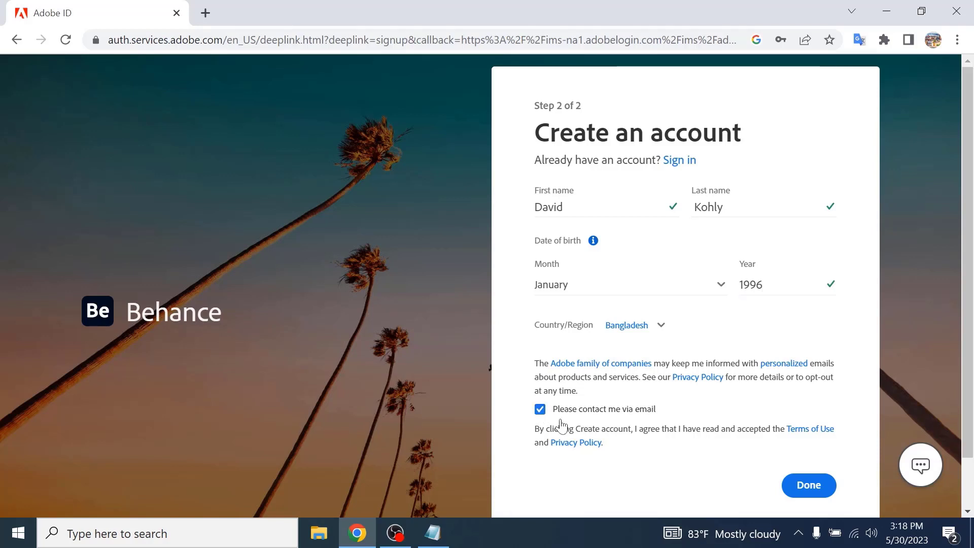
pyautogui.click(800, 488)
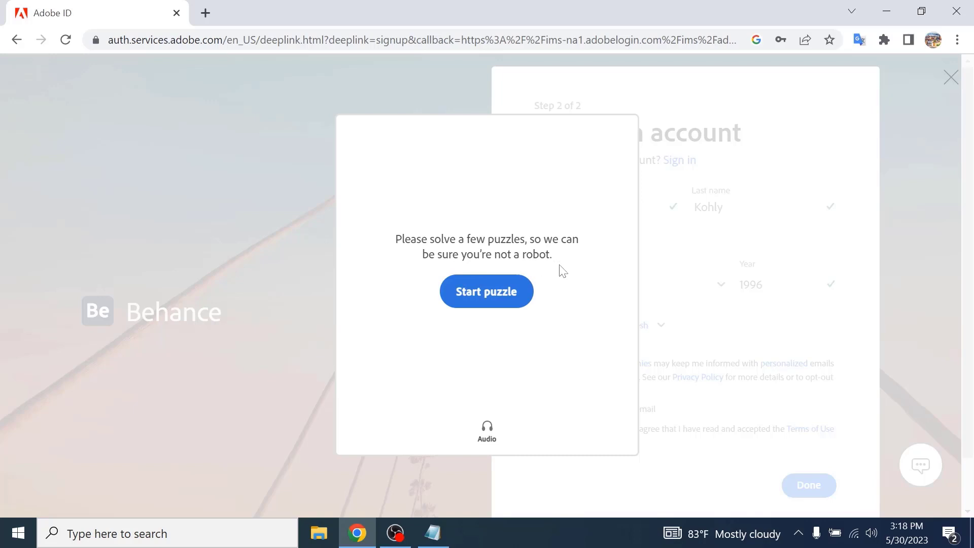
# - Start the verification puzzle, rotate the animal to match the hand's direction and submit the first puzzle
pyautogui.click(516, 298)
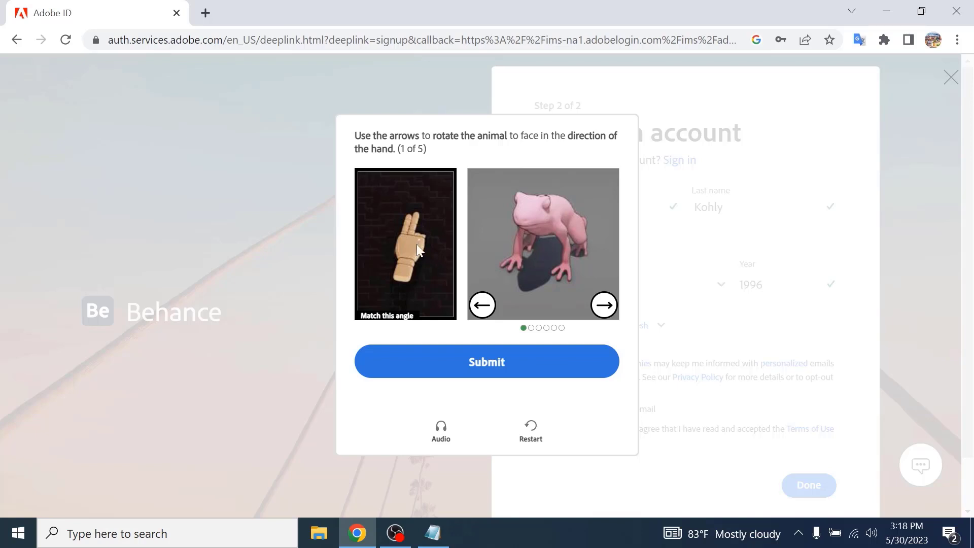
pyautogui.click(483, 305)
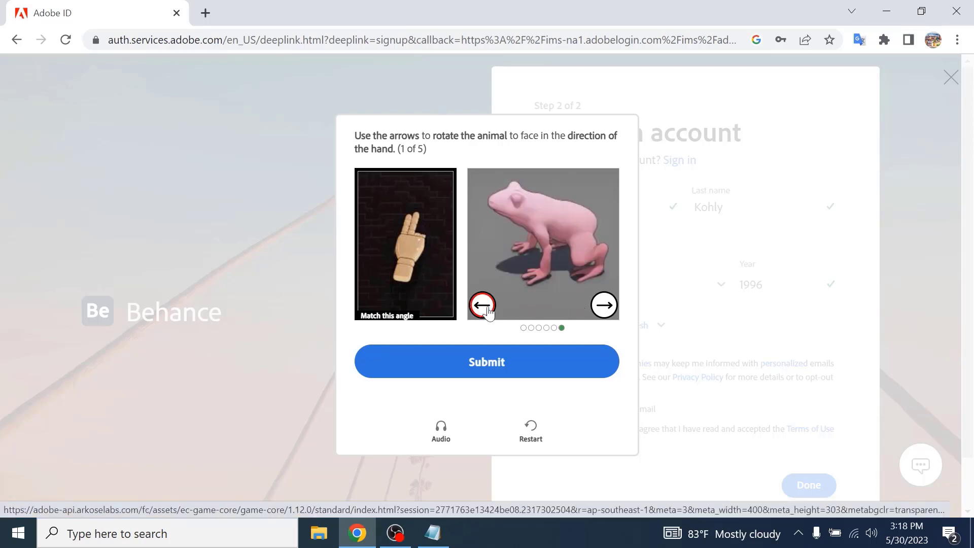
pyautogui.click(486, 307)
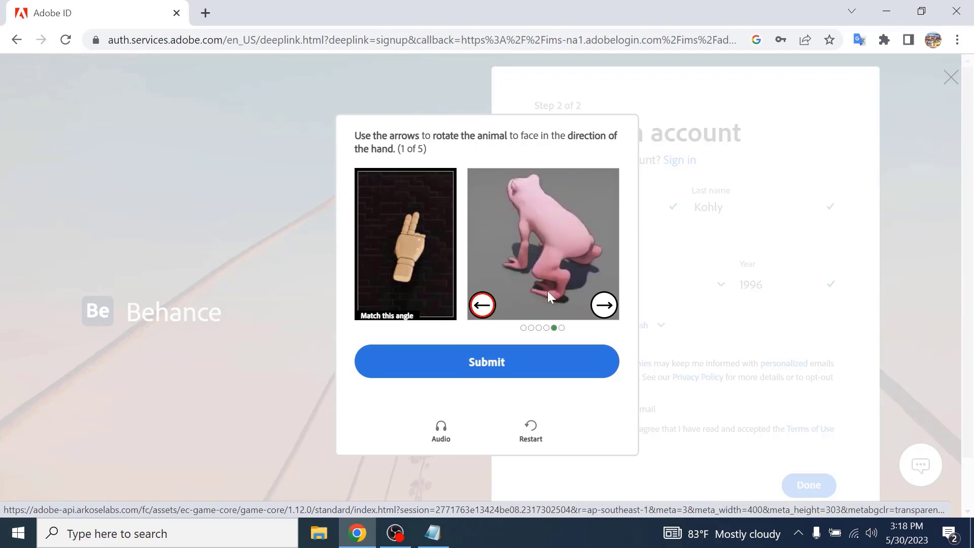
pyautogui.click(507, 362)
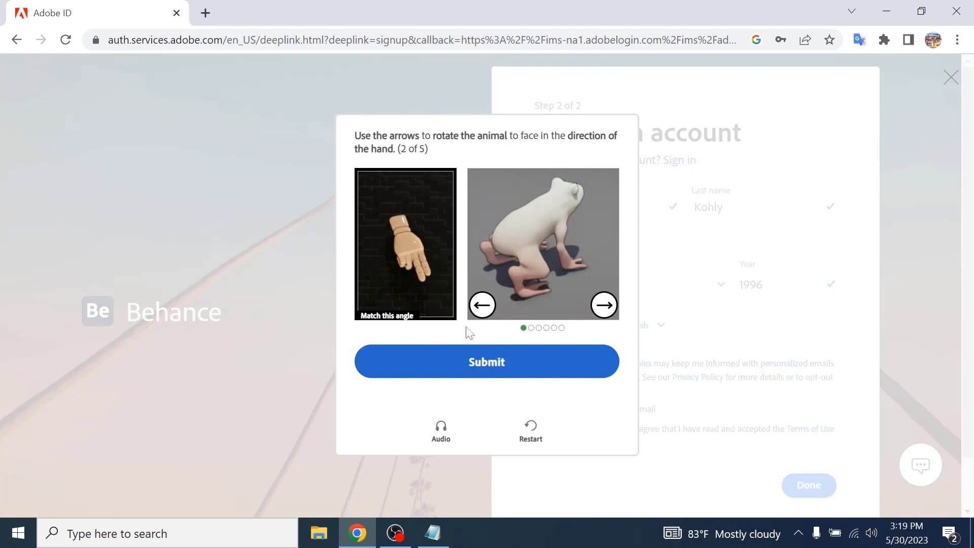
# - Rotate the animal to face the hand's direction and submit the second puzzle
pyautogui.click(605, 309)
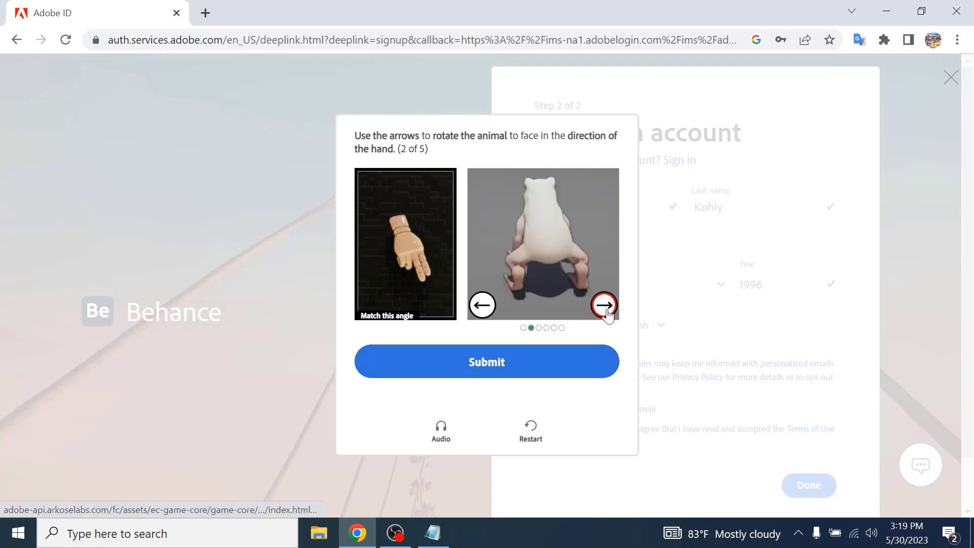
pyautogui.click(606, 308)
pyautogui.click(607, 308)
pyautogui.click(606, 308)
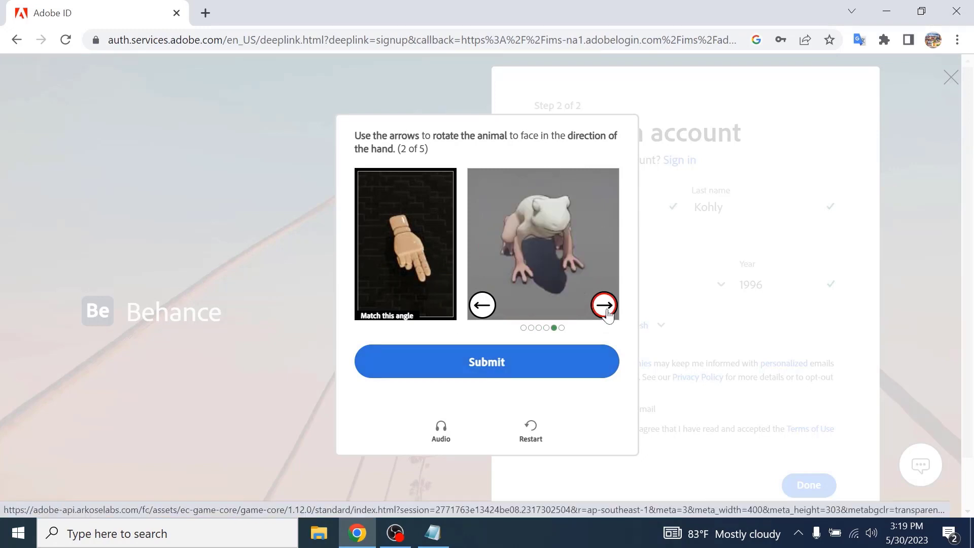
pyautogui.click(501, 362)
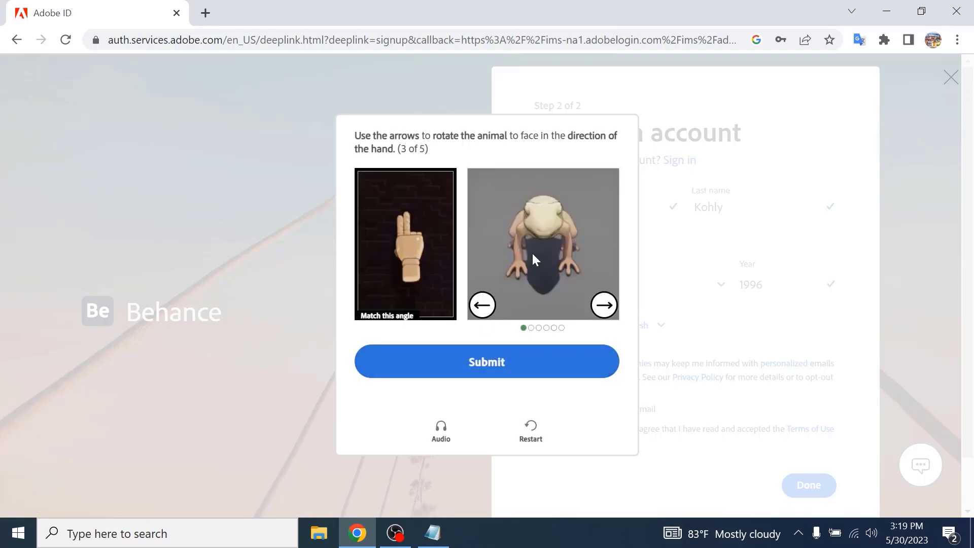
# - Rotate the animal the other way to match the hand and submit the third puzzle
pyautogui.click(484, 308)
pyautogui.click(485, 308)
pyautogui.click(484, 308)
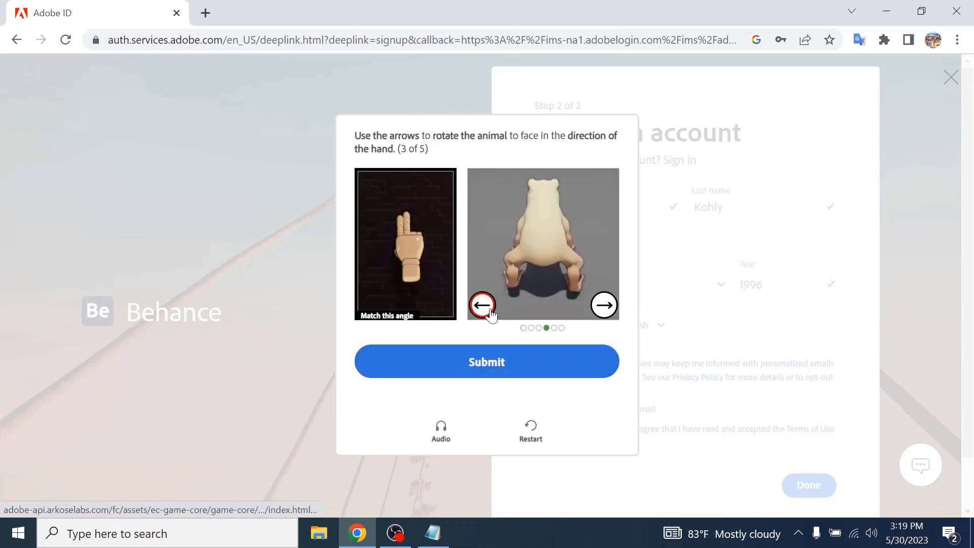
pyautogui.click(526, 370)
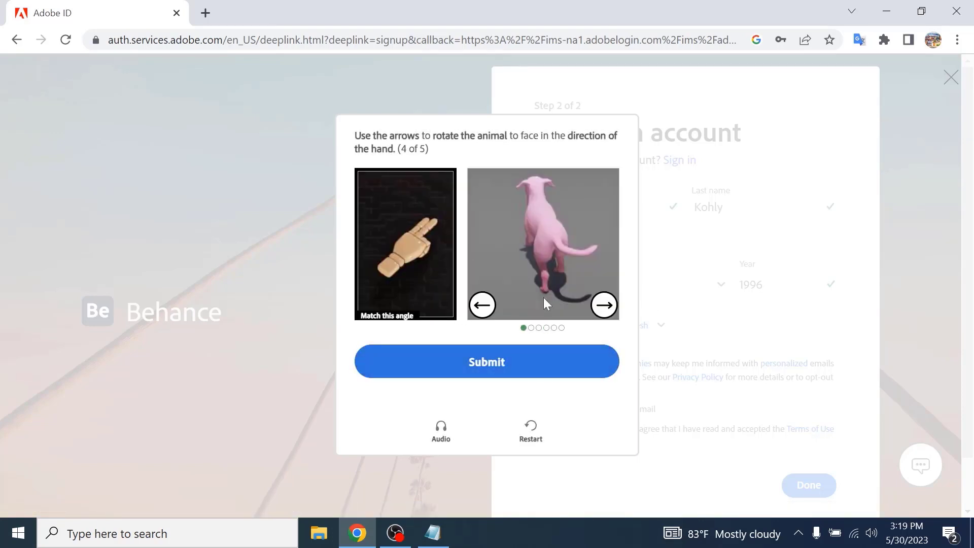
# - Rotate the animal in the fourth puzzle to match the pointing hand and submit it
pyautogui.click(615, 307)
pyautogui.click(482, 305)
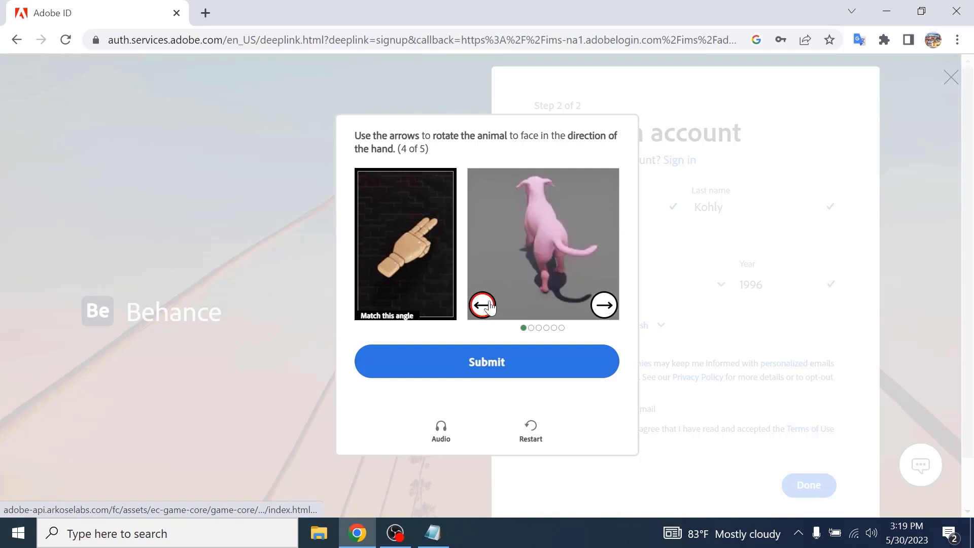
pyautogui.click(482, 305)
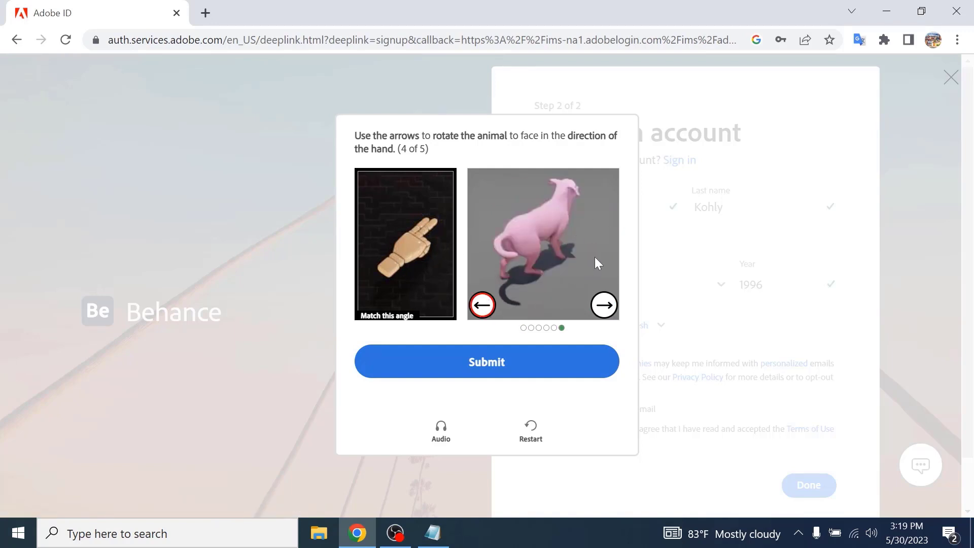
pyautogui.click(512, 362)
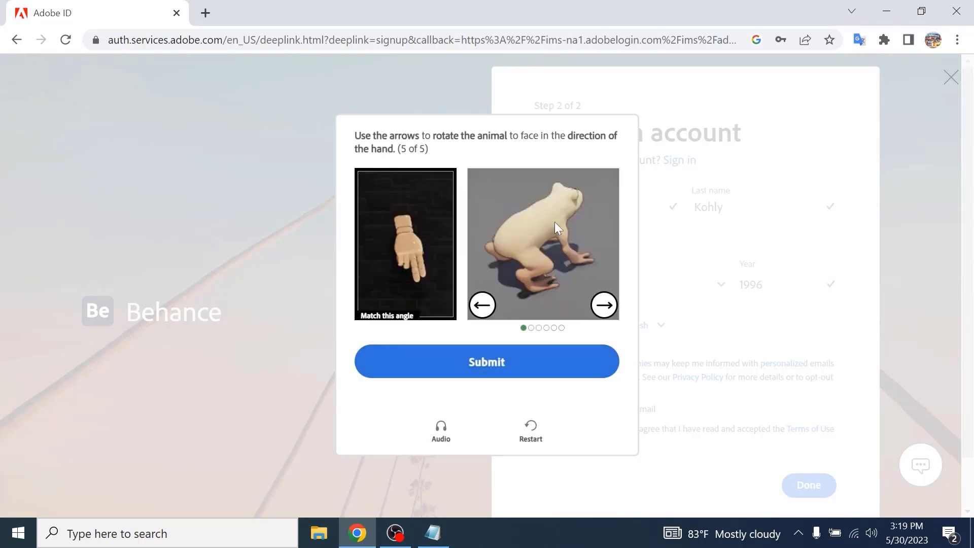
# - Rotate the animal in the fifth puzzle to match the hand and submit it
pyautogui.click(606, 306)
pyautogui.click(606, 306)
pyautogui.click(608, 307)
pyautogui.click(609, 308)
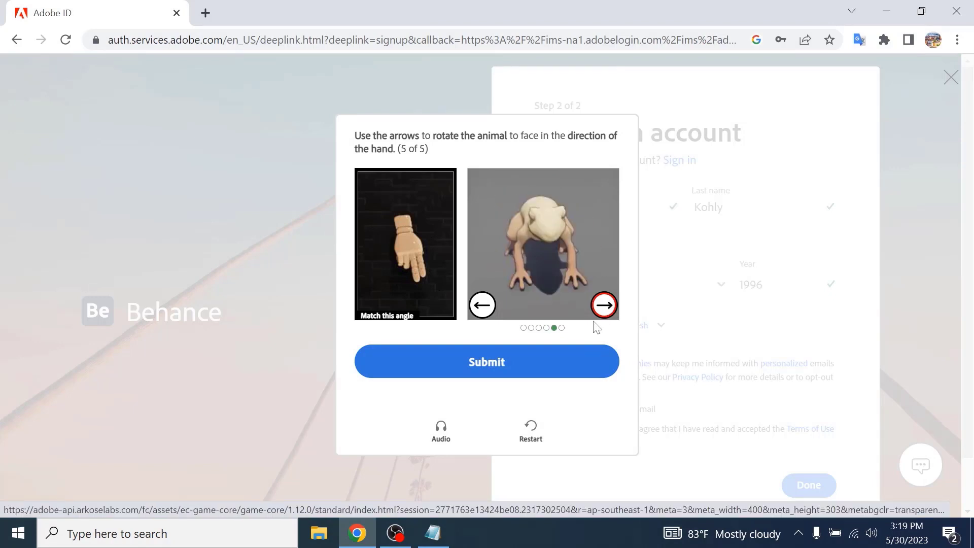
pyautogui.click(548, 362)
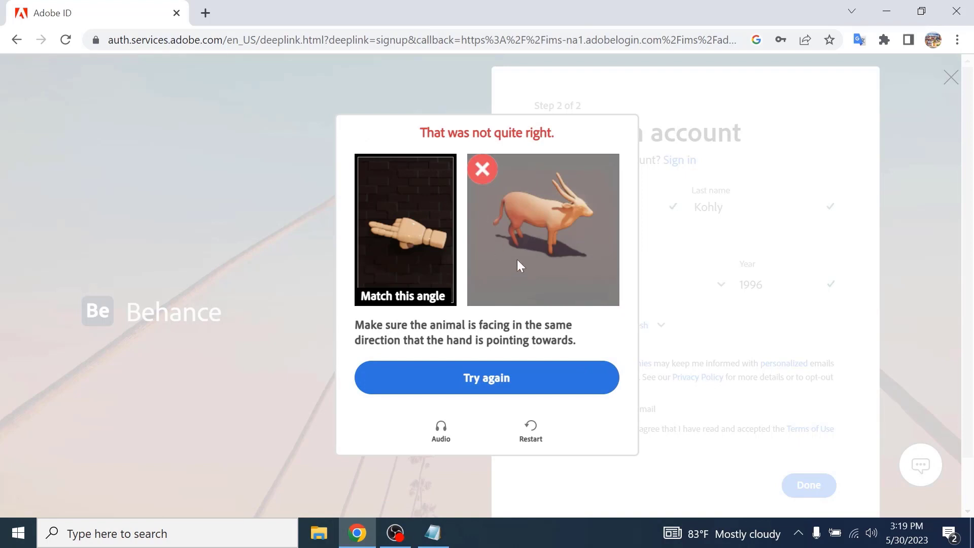
# - Retry the verification, rotate the final animal to match the hand and submit the puzzle
pyautogui.click(527, 393)
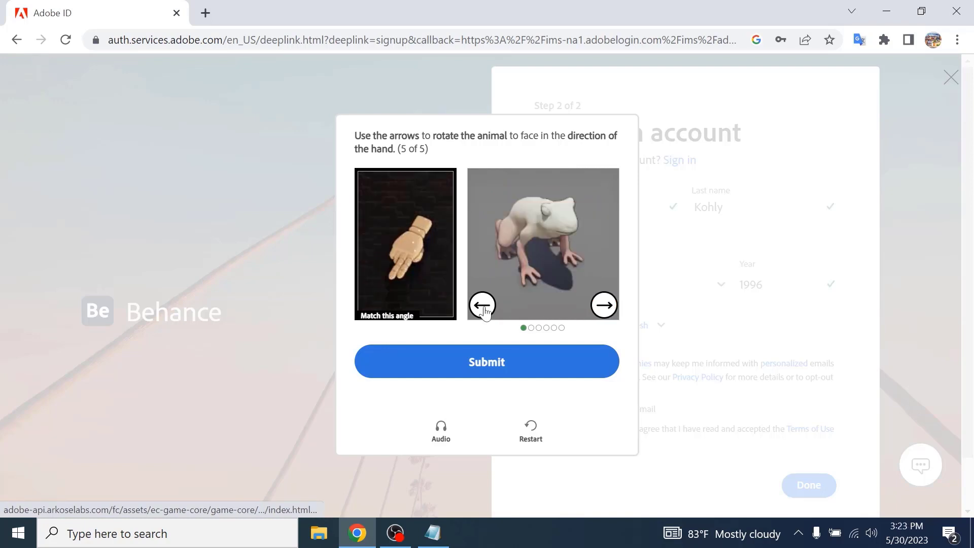
pyautogui.click(482, 304)
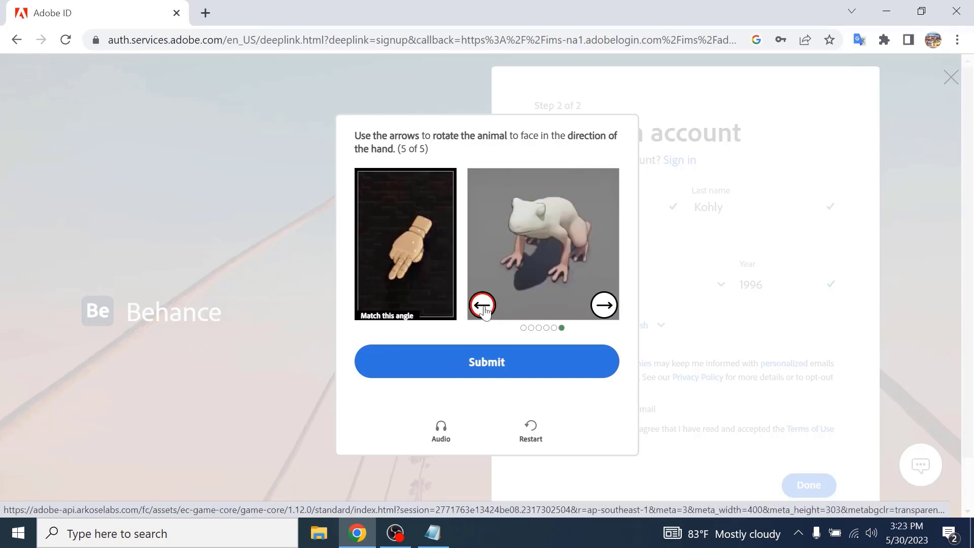
pyautogui.click(512, 366)
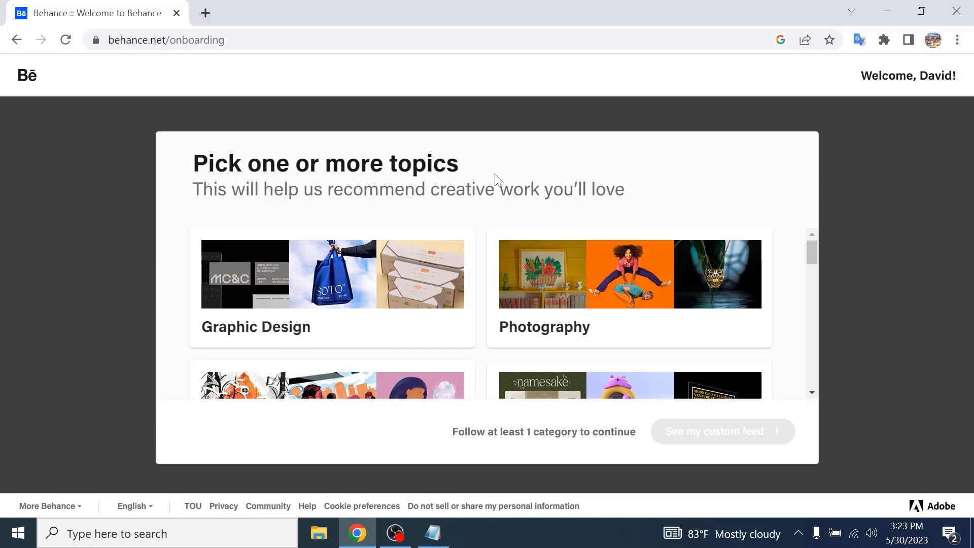
# - Follow the Graphic Design and UI/UX topics on the onboarding page
pyautogui.scroll(-5, 413, 313)
pyautogui.scroll(5, 531, 332)
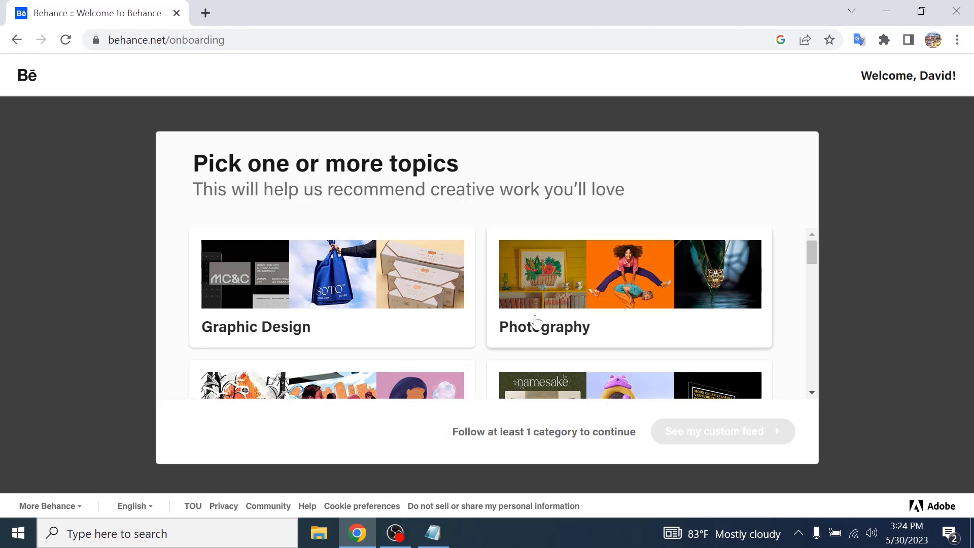
pyautogui.click(406, 307)
pyautogui.scroll(-3, 558, 335)
pyautogui.click(594, 274)
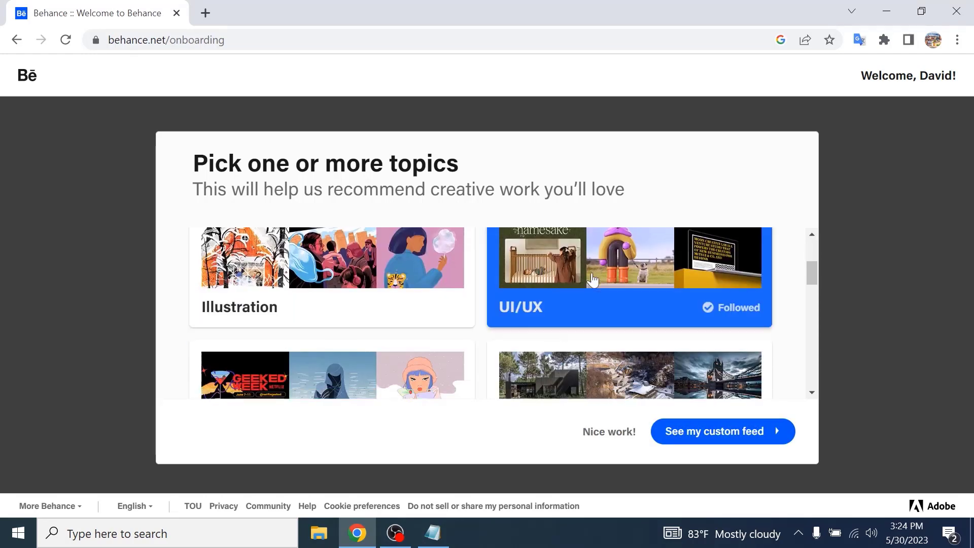
# - Follow the Motion topic and continue to the custom feed
pyautogui.scroll(-2, 592, 279)
pyautogui.scroll(1, 583, 289)
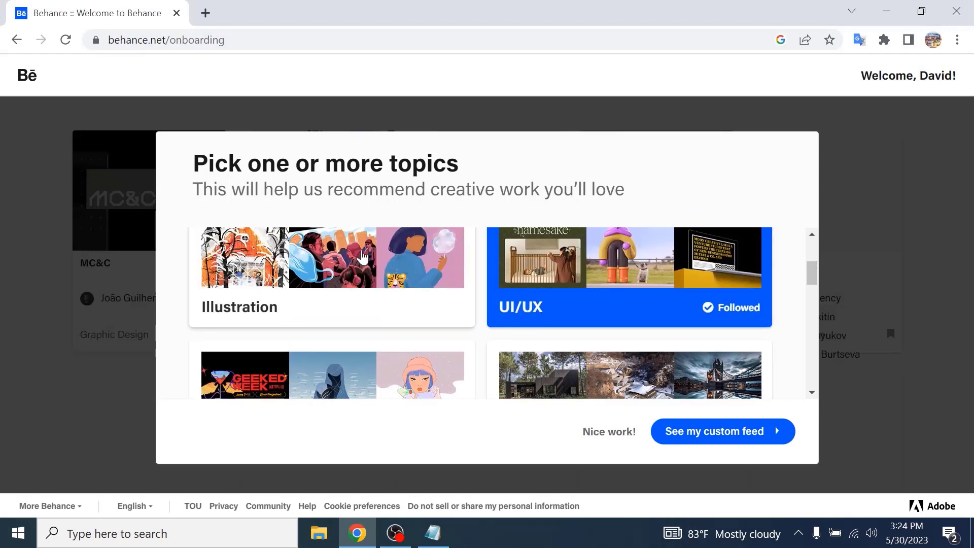
pyautogui.scroll(-2, 571, 300)
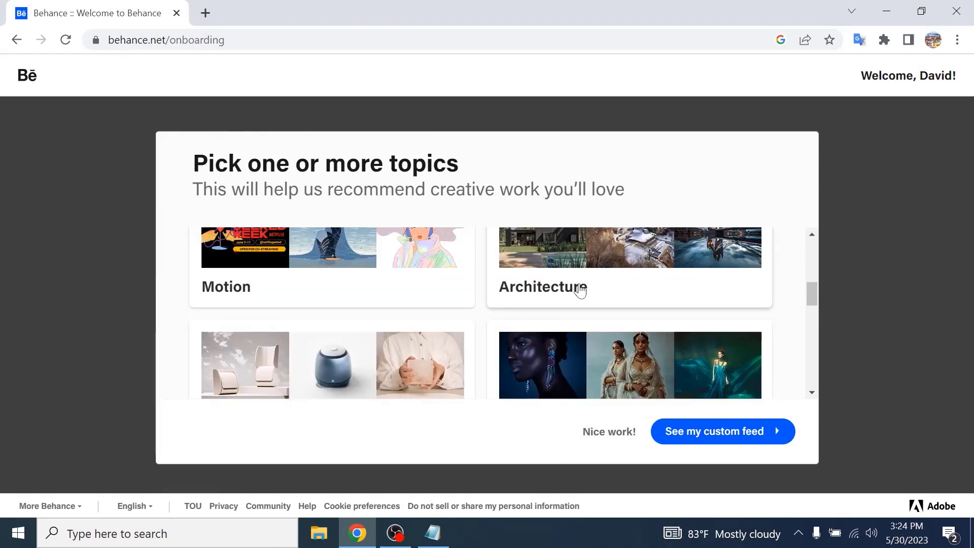
pyautogui.click(425, 275)
pyautogui.scroll(-2, 635, 278)
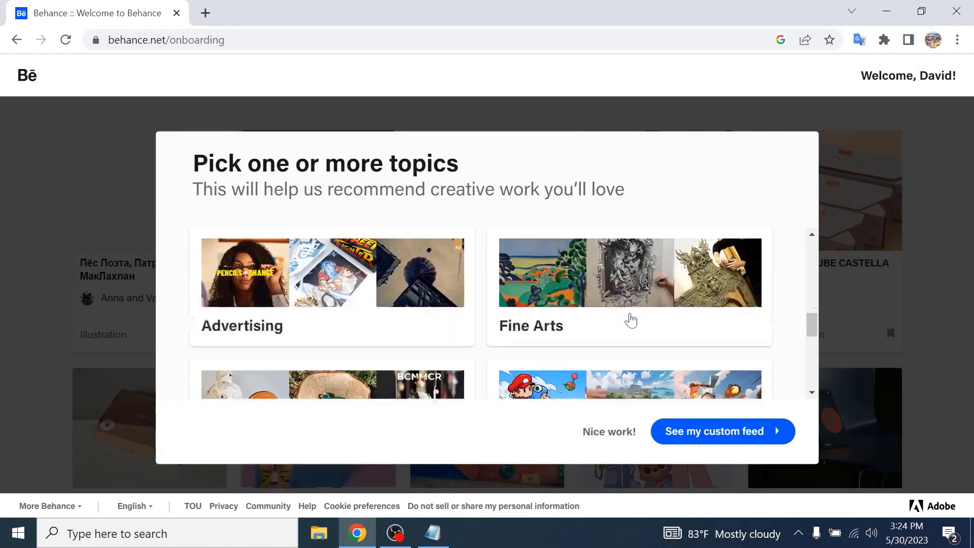
pyautogui.scroll(-3, 634, 312)
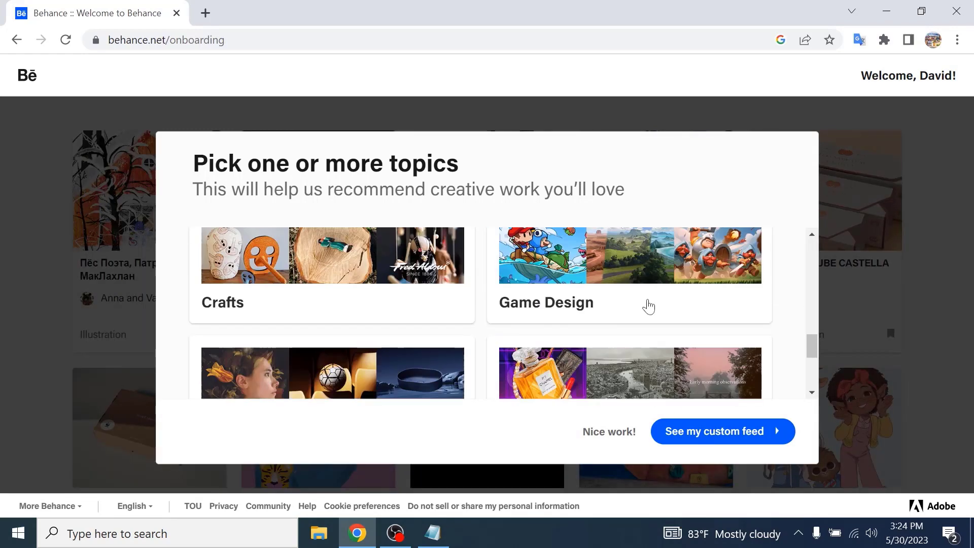
pyautogui.scroll(-4, 644, 320)
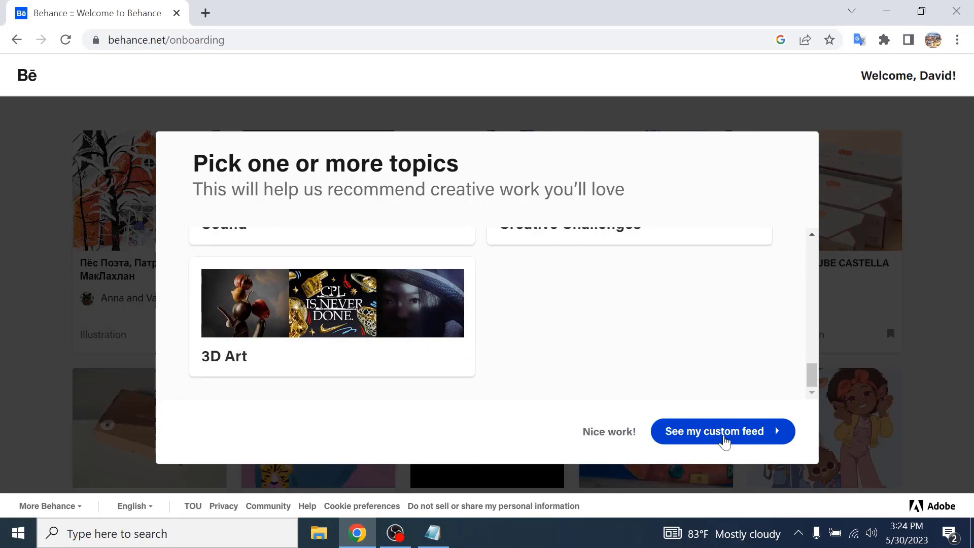
pyautogui.click(757, 431)
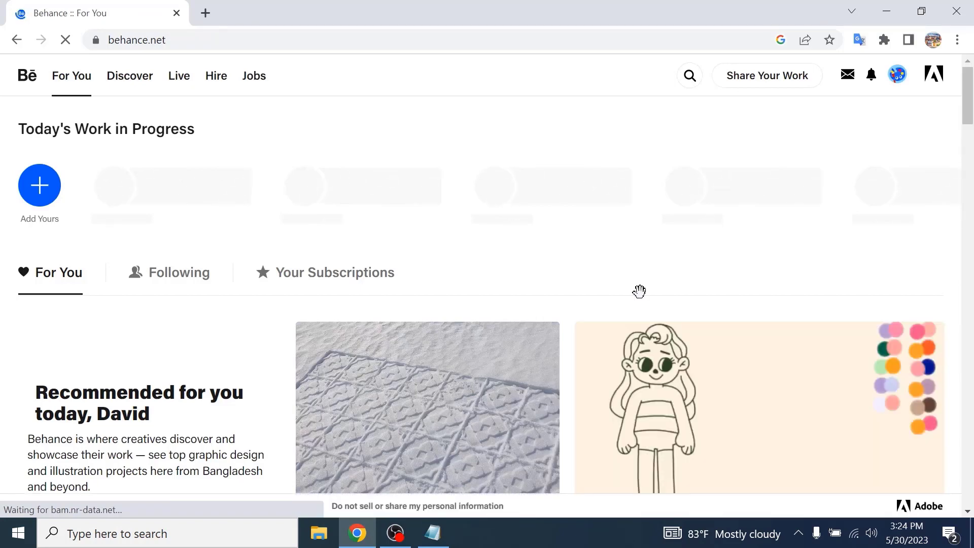
# - Browse the personalised For You feed
pyautogui.scroll(-2, 544, 297)
pyautogui.scroll(-5, 544, 296)
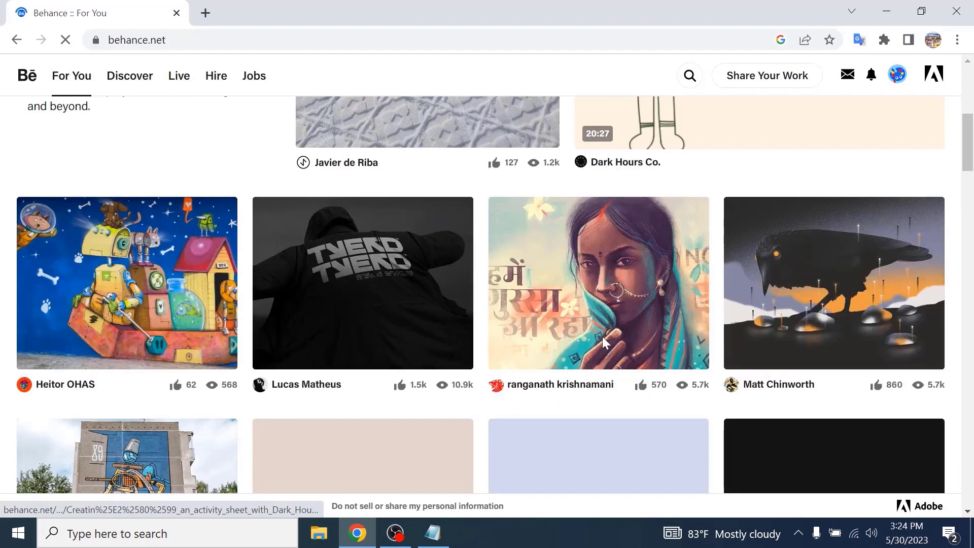
pyautogui.scroll(8, 602, 336)
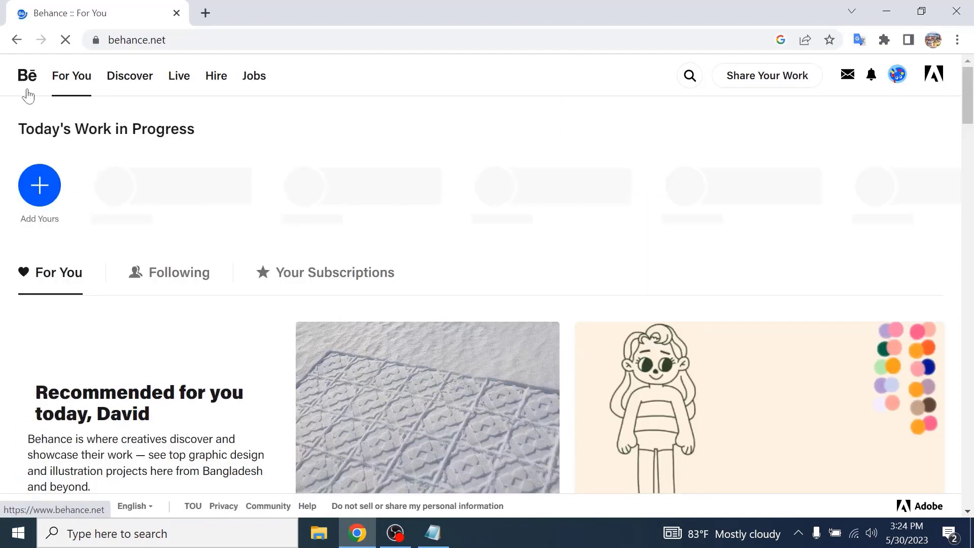
pyautogui.scroll(-5, 619, 316)
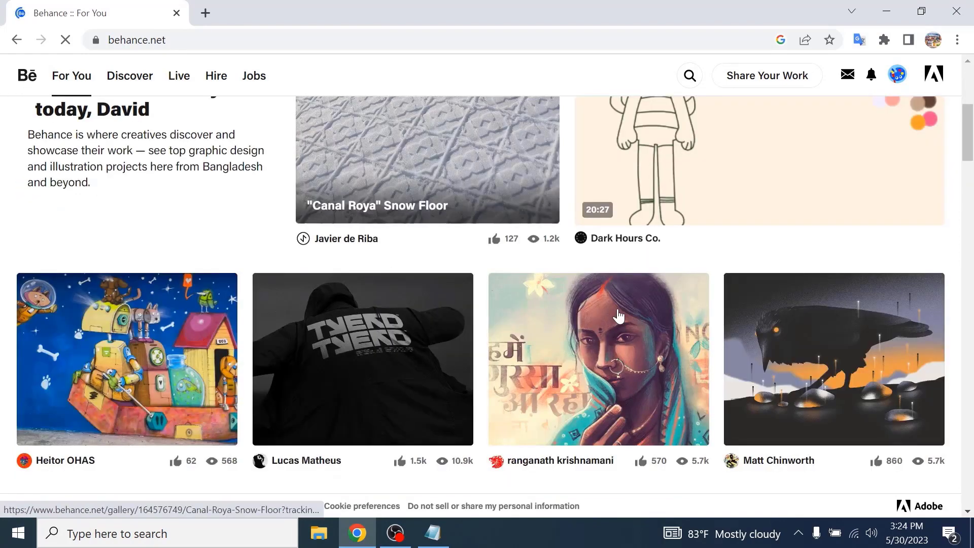
pyautogui.scroll(5, 619, 317)
pyautogui.scroll(-18, 487, 397)
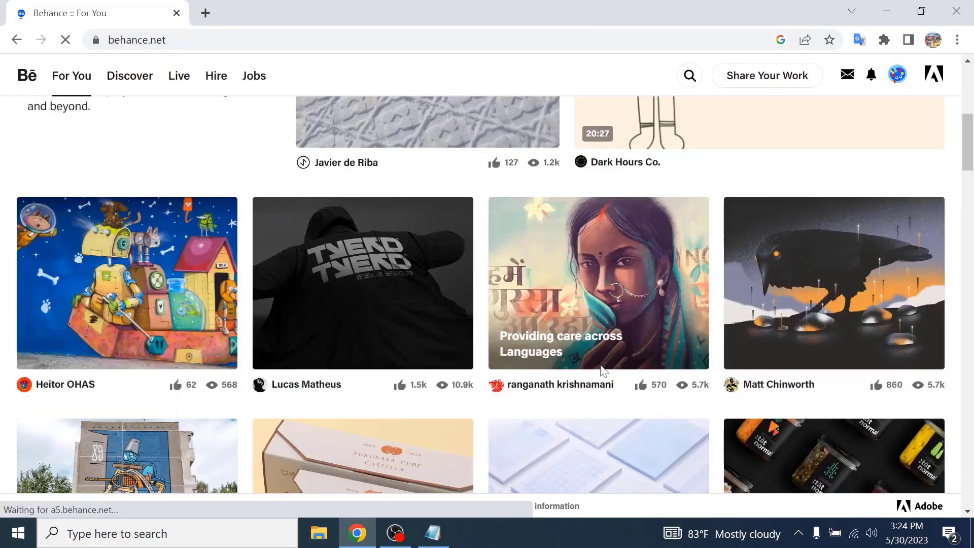
pyautogui.scroll(-1, 619, 361)
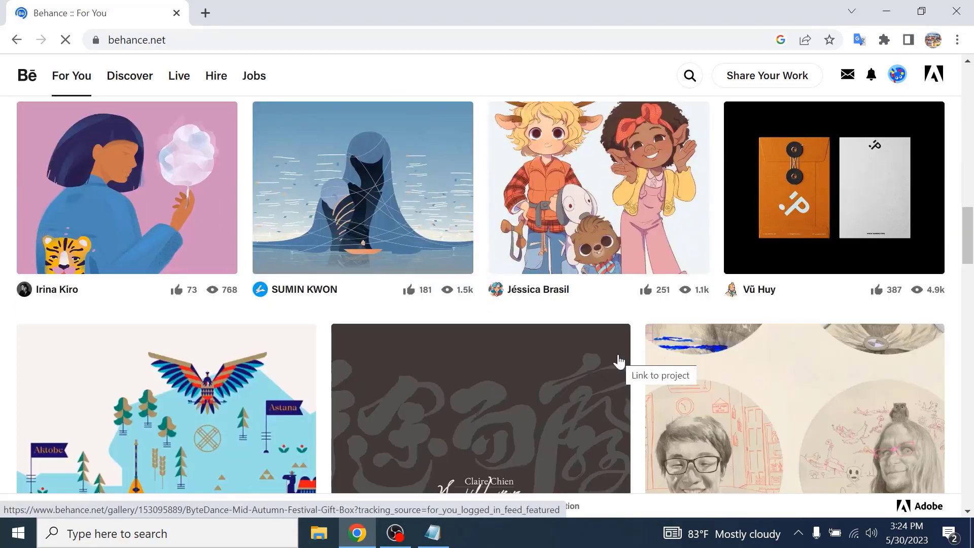
pyautogui.scroll(15, 619, 362)
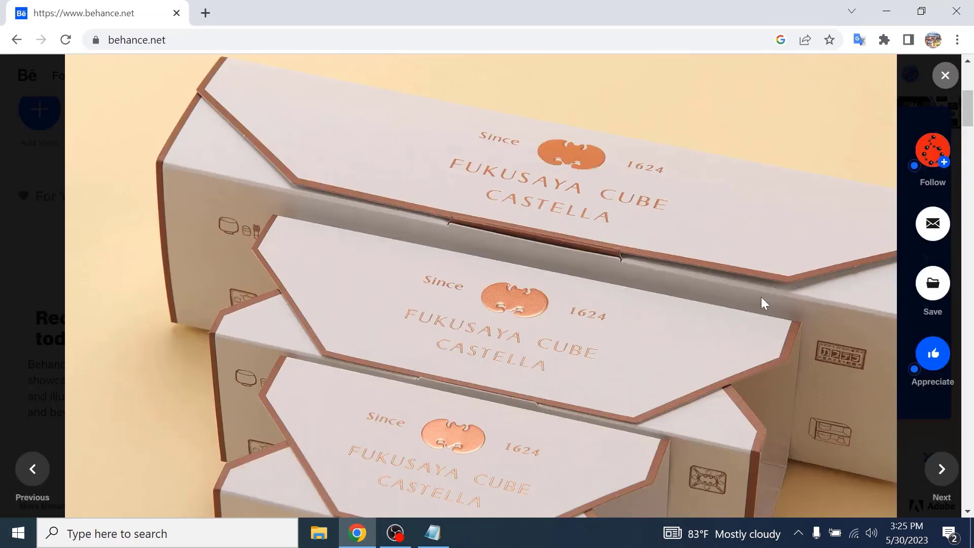
# - Dismiss the Welcome to Behance checklist so it is not shown again
pyautogui.press('Escape')
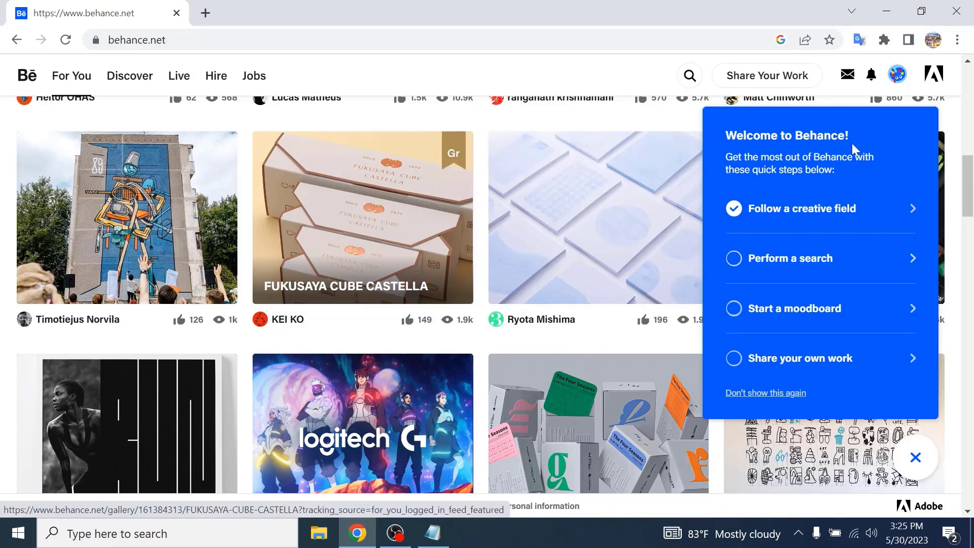
pyautogui.scroll(-1, 848, 287)
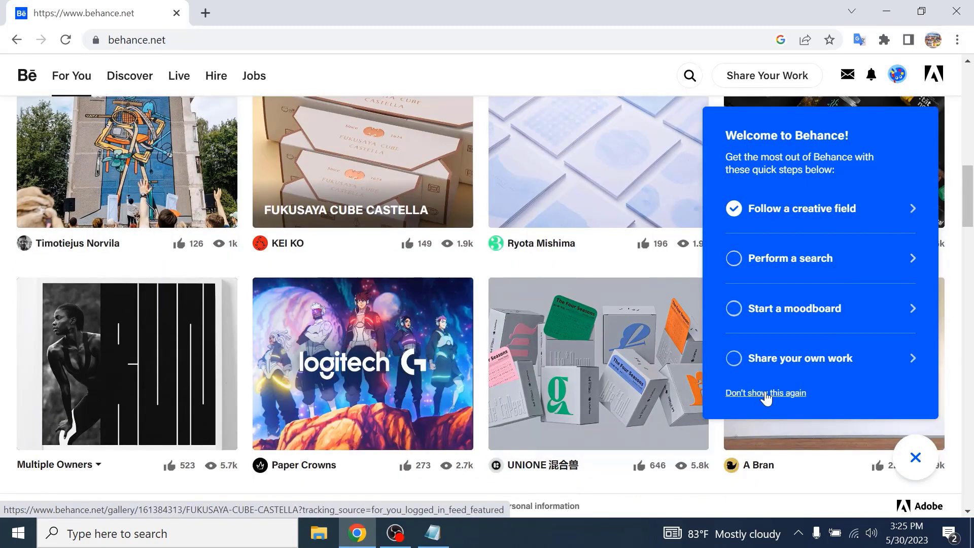
pyautogui.click(766, 393)
pyautogui.scroll(7, 898, 162)
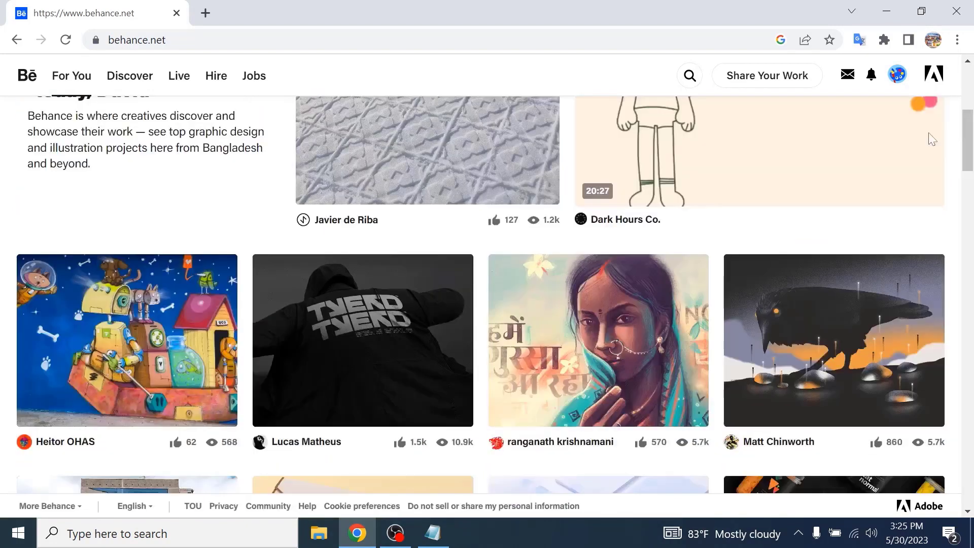
# - Open the Behance profile page from the account menu and dismiss its profile checklist
pyautogui.scroll(6, 933, 140)
pyautogui.click(899, 78)
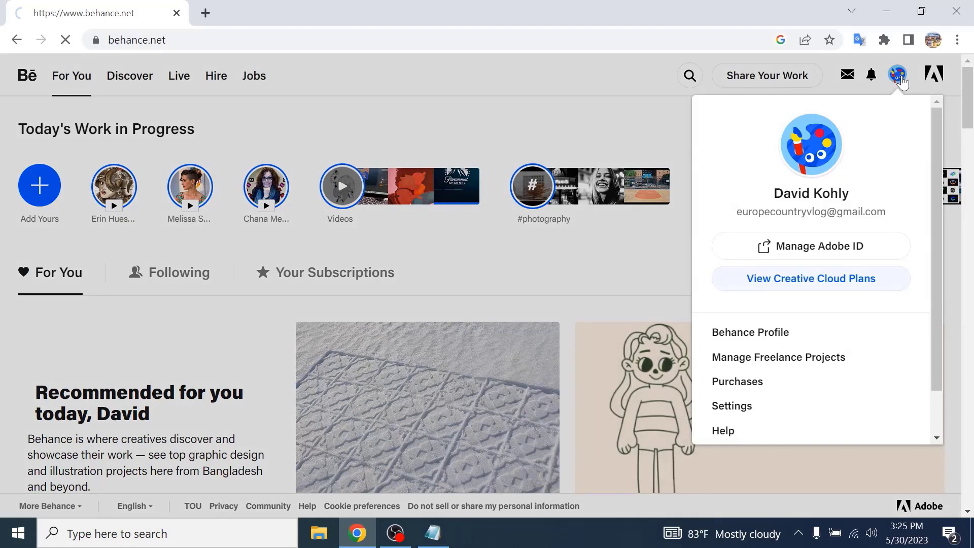
pyautogui.click(902, 82)
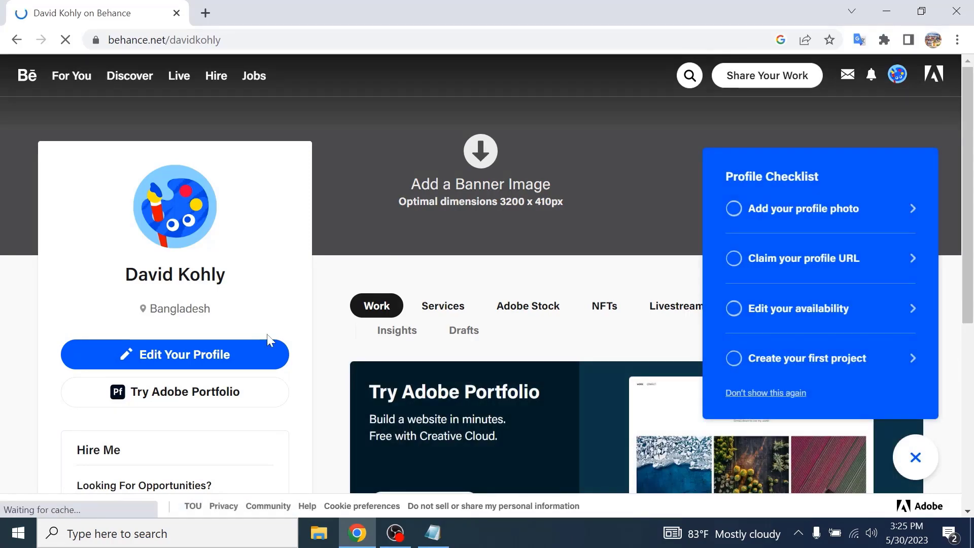
pyautogui.click(738, 394)
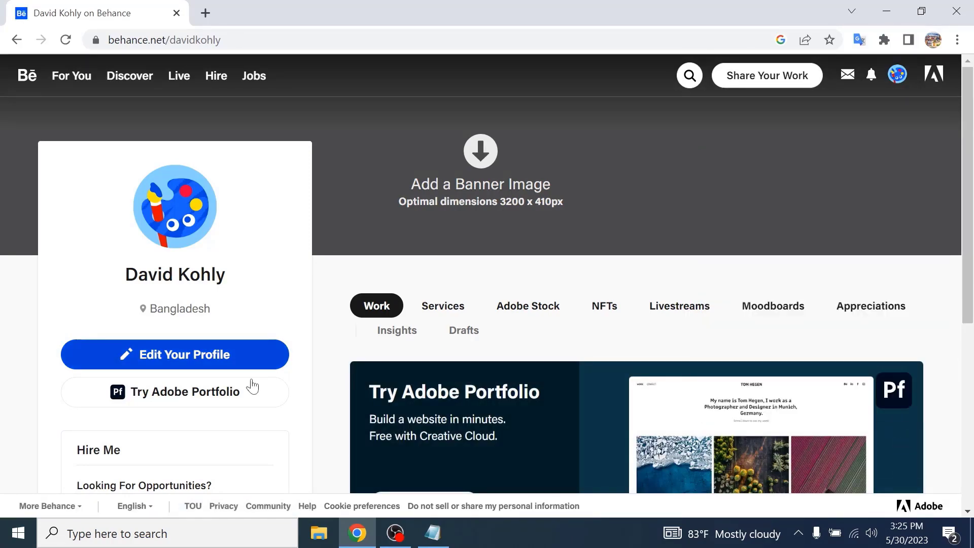
# - Open the profile editor and set the occupation to UI UX Designer
pyautogui.click(240, 360)
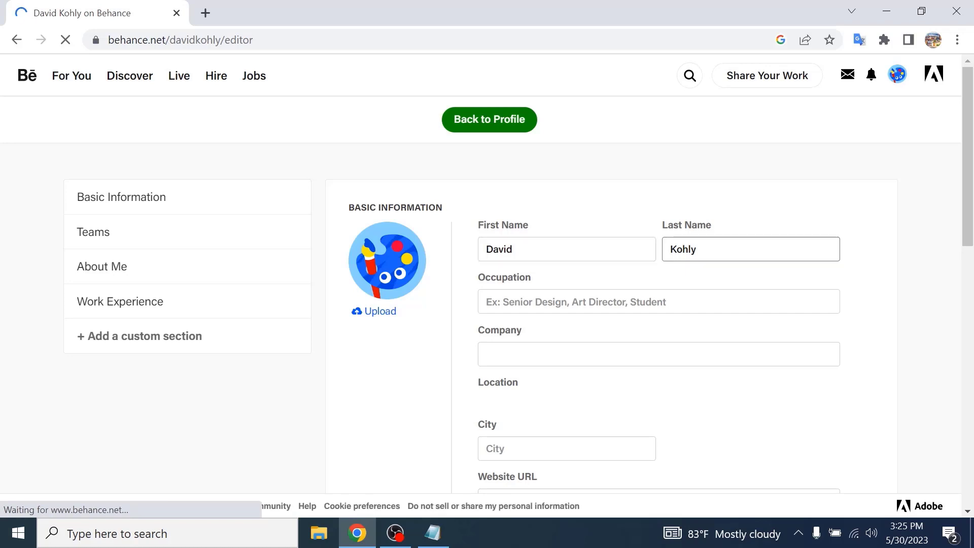
pyautogui.click(669, 301)
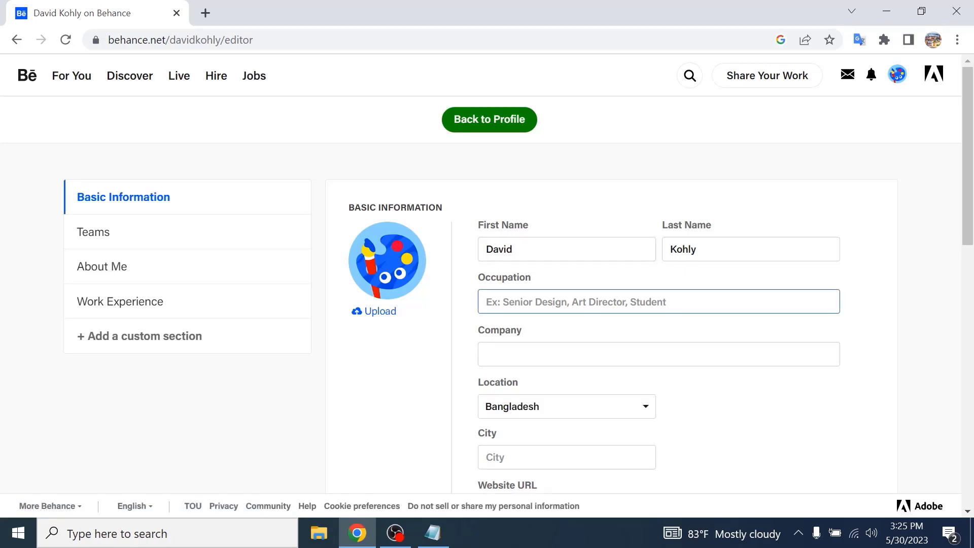
pyautogui.write('UI UX Designer')
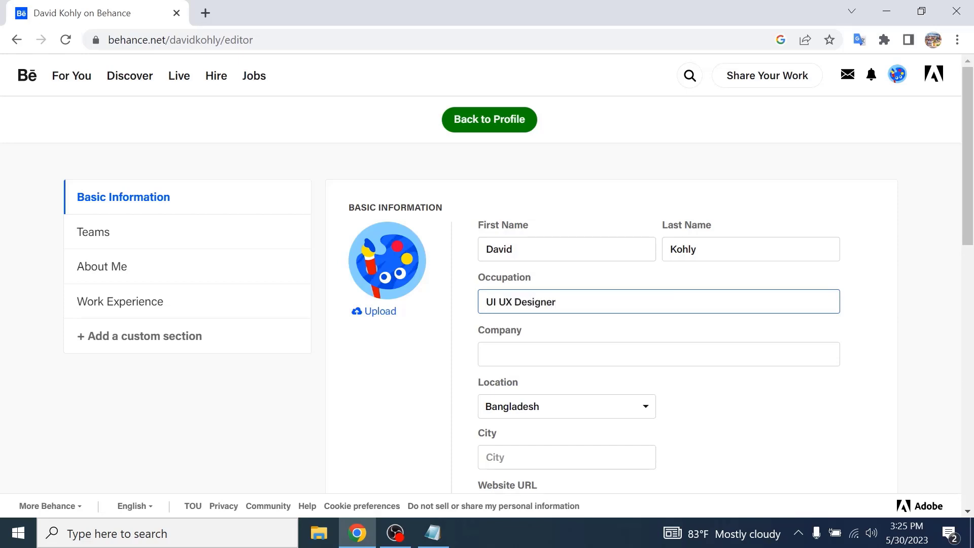
# - Paste europecountryvlog into the company field
pyautogui.click(659, 354)
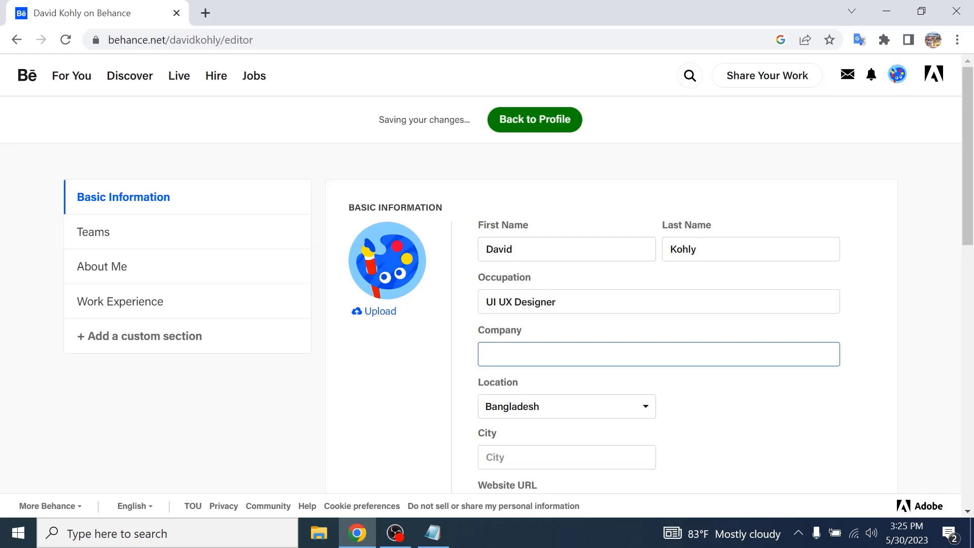
pyautogui.scroll(-1, 550, 274)
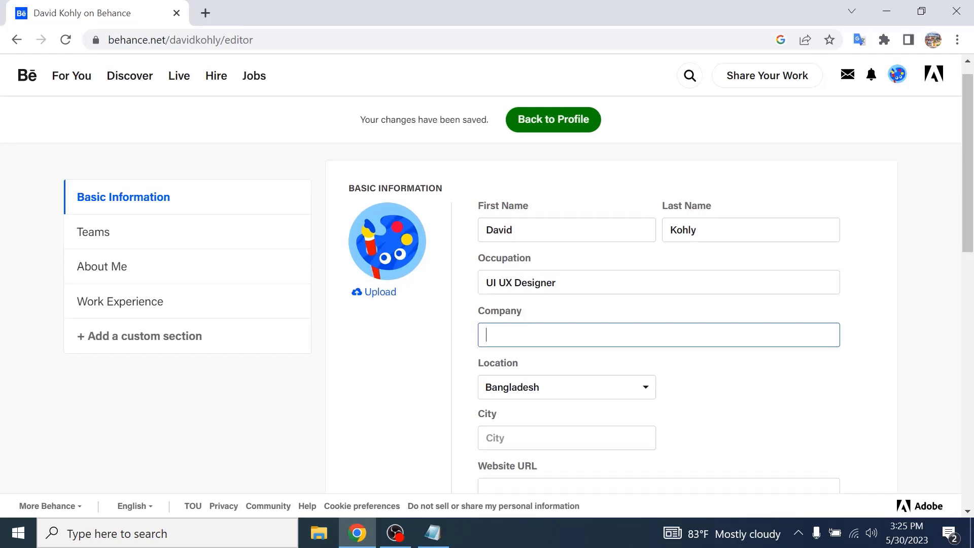
pyautogui.rightClick(551, 274)
pyautogui.click(558, 158)
pyautogui.scroll(-4, 685, 383)
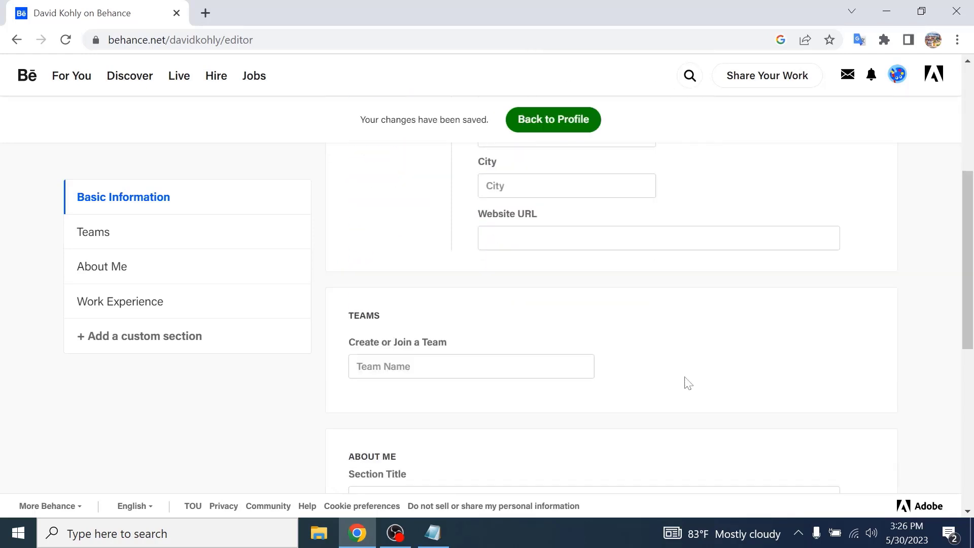
pyautogui.scroll(3, 769, 309)
# - Set the city to Dhaka, removing the extra text before it
pyautogui.press('Tab')
pyautogui.press('Tab')
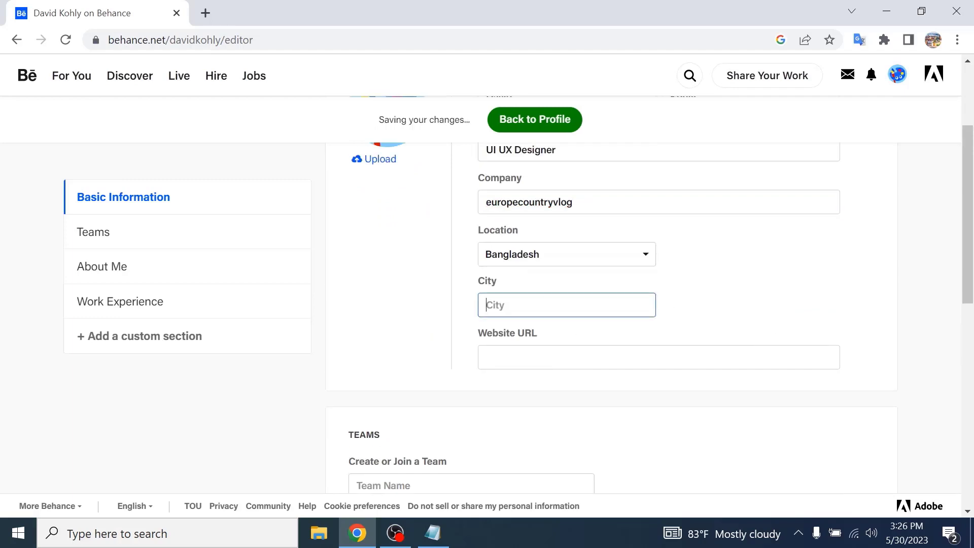
pyautogui.write('Dhaka')
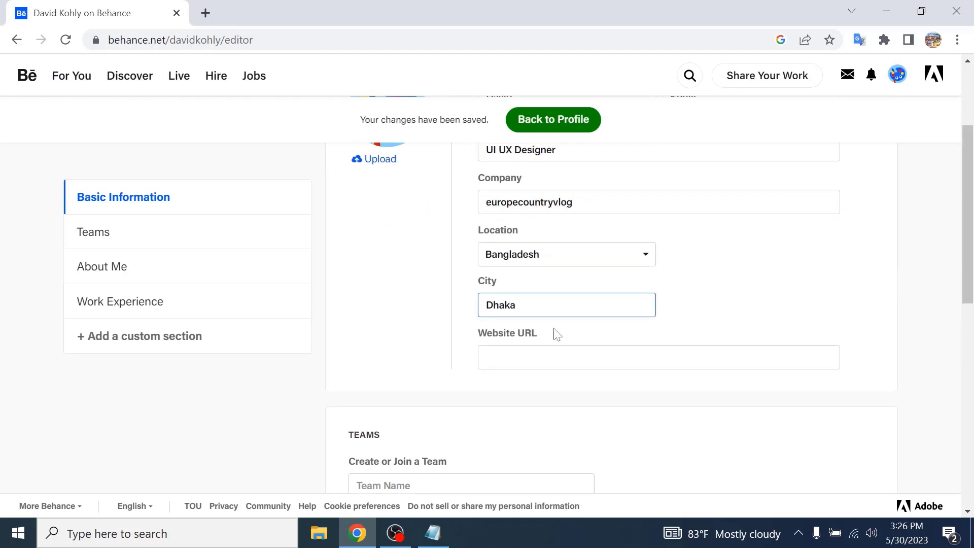
pyautogui.click(557, 335)
pyautogui.scroll(-2, 470, 358)
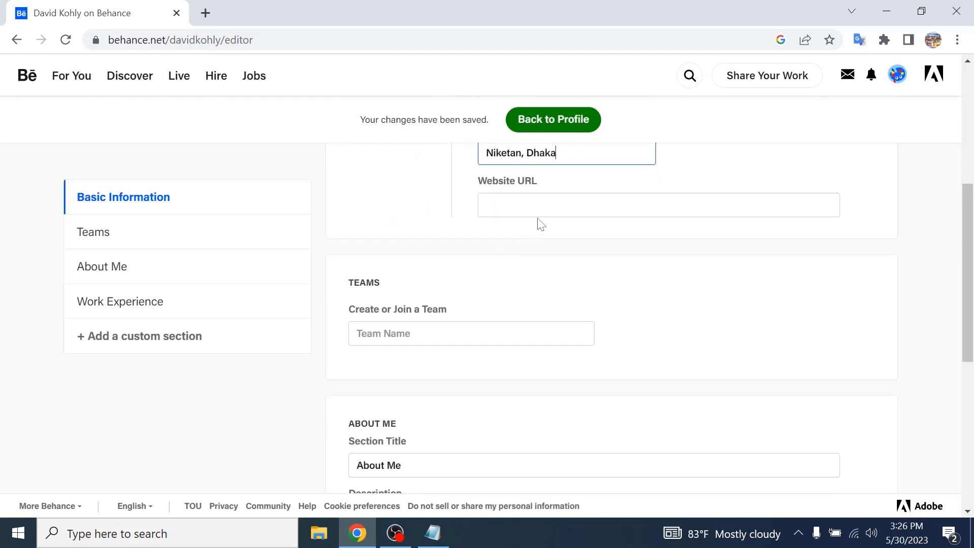
pyautogui.click(406, 335)
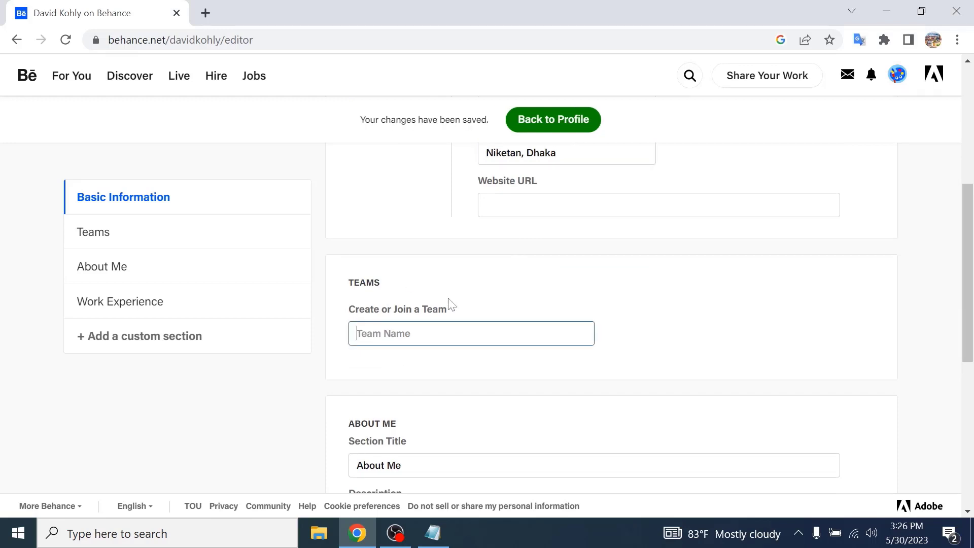
pyautogui.scroll(3, 451, 311)
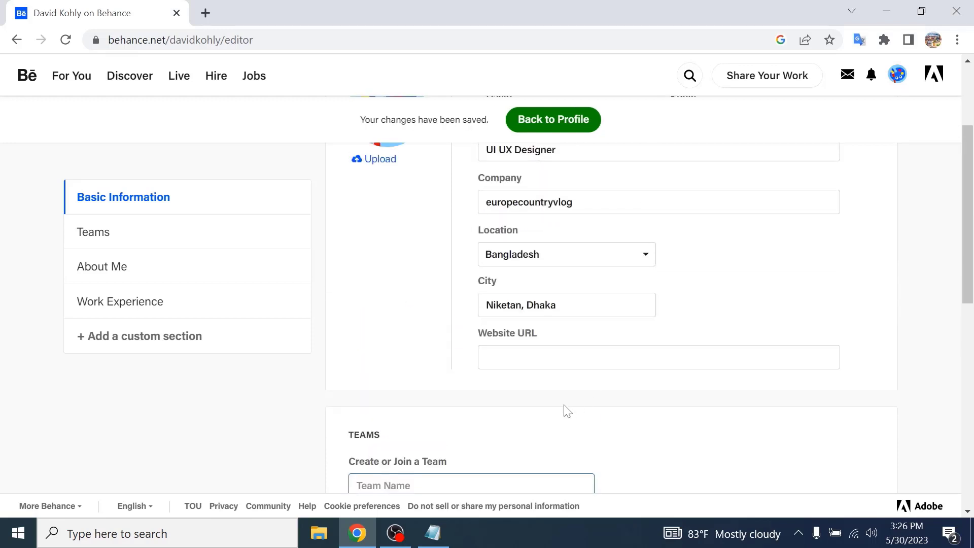
pyautogui.click(561, 307)
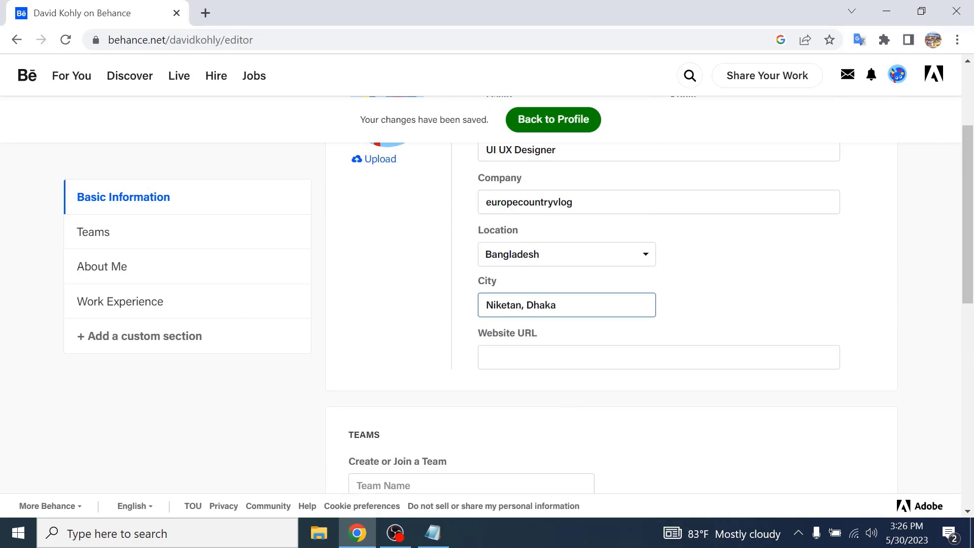
pyautogui.moveTo(526, 305); pyautogui.dragTo(471, 312)
pyautogui.press('BackSpace')
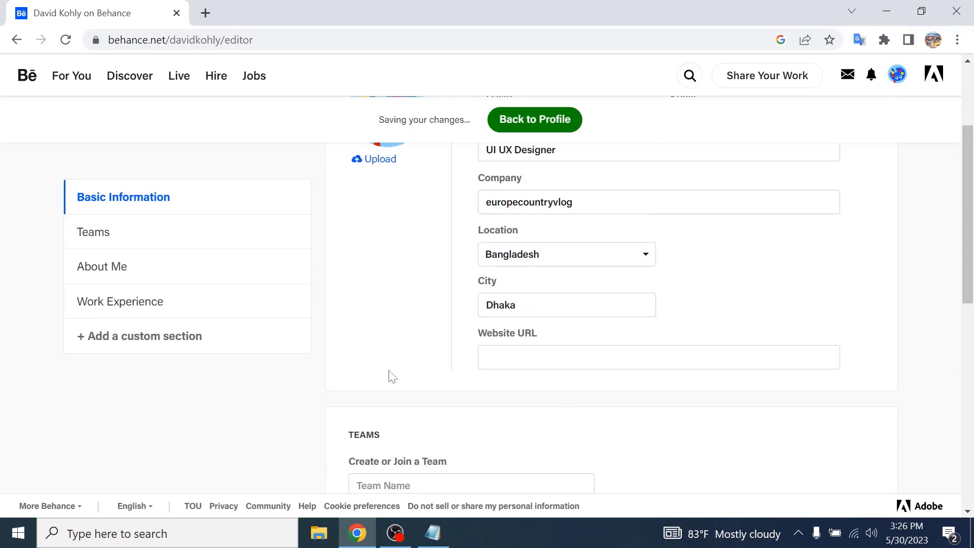
# - Write 'Profesional designer' as the About Me description
pyautogui.scroll(-3, 391, 376)
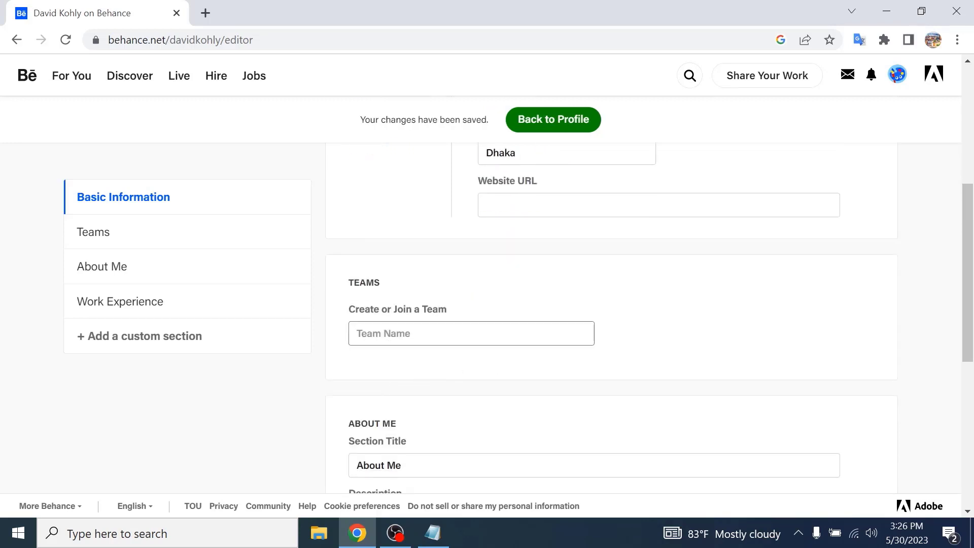
pyautogui.click(491, 334)
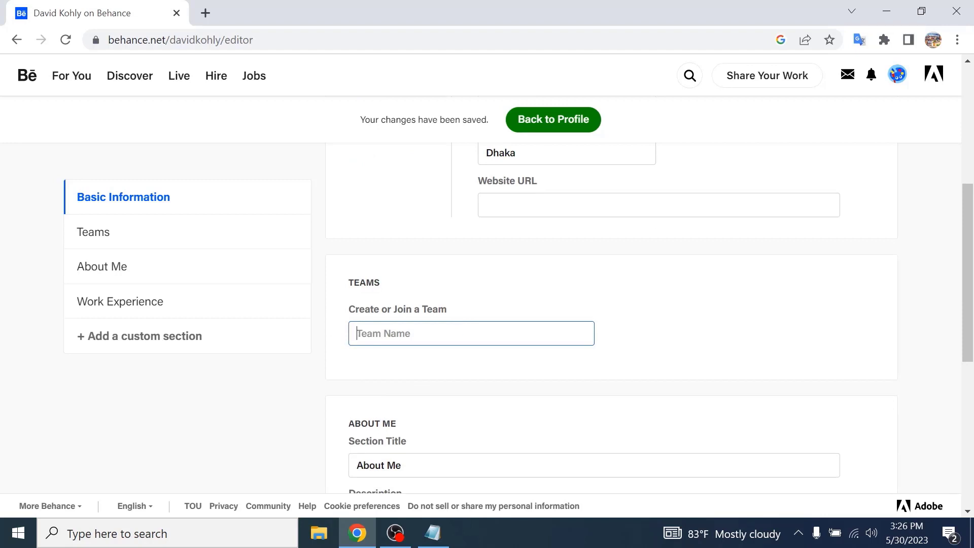
pyautogui.scroll(-3, 481, 364)
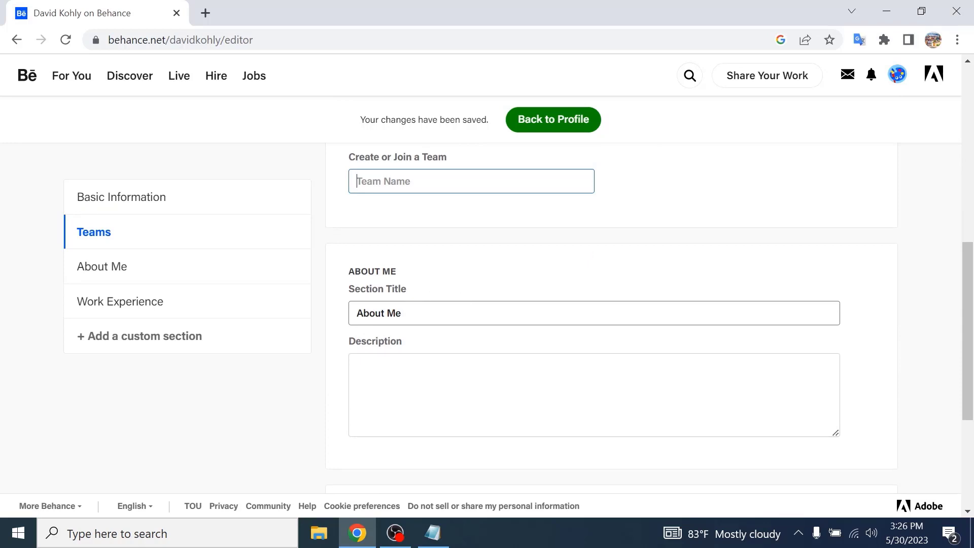
pyautogui.click(477, 380)
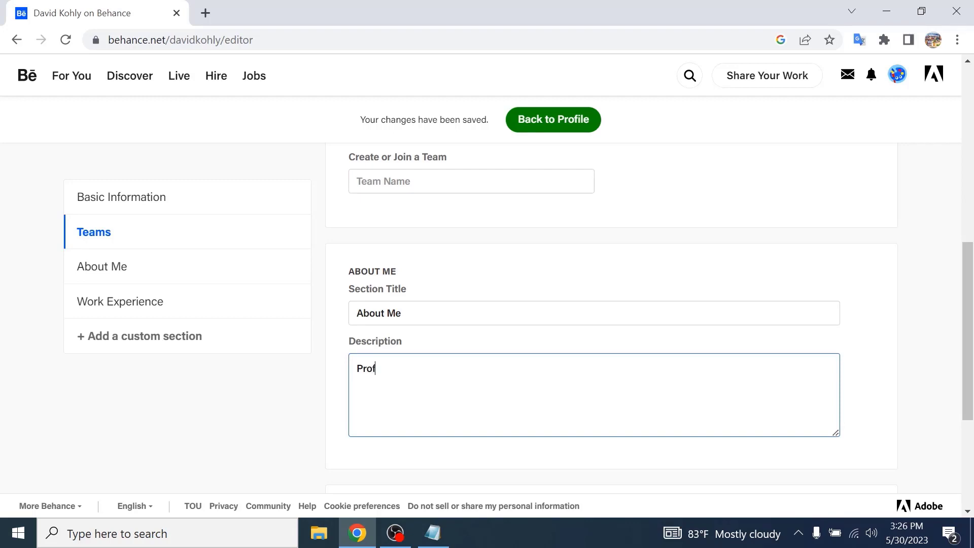
pyautogui.write('Profesional designer')
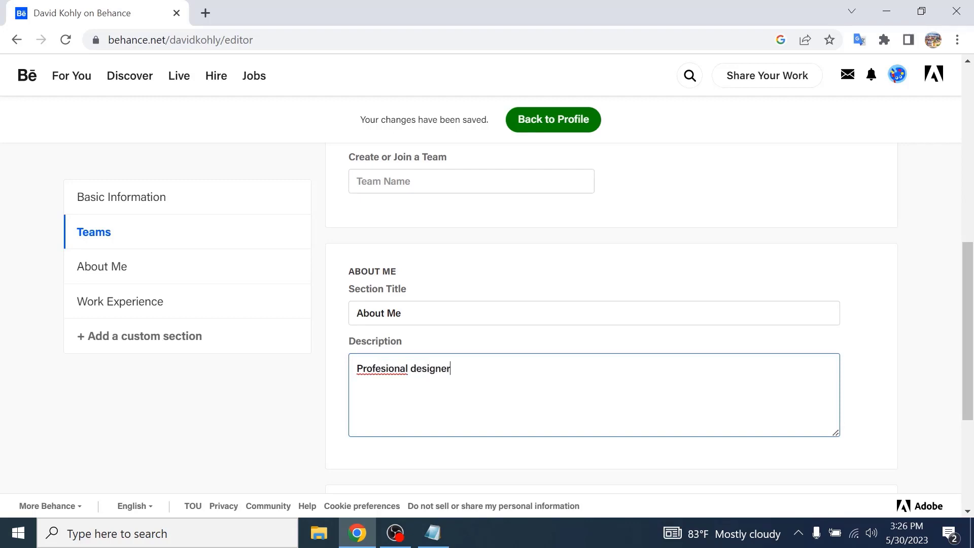
pyautogui.scroll(-4, 517, 380)
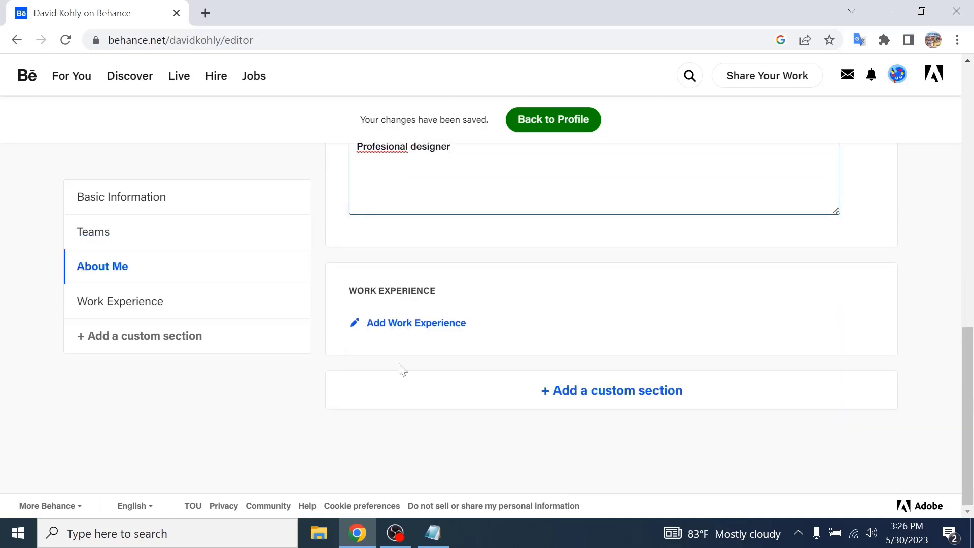
pyautogui.click(433, 334)
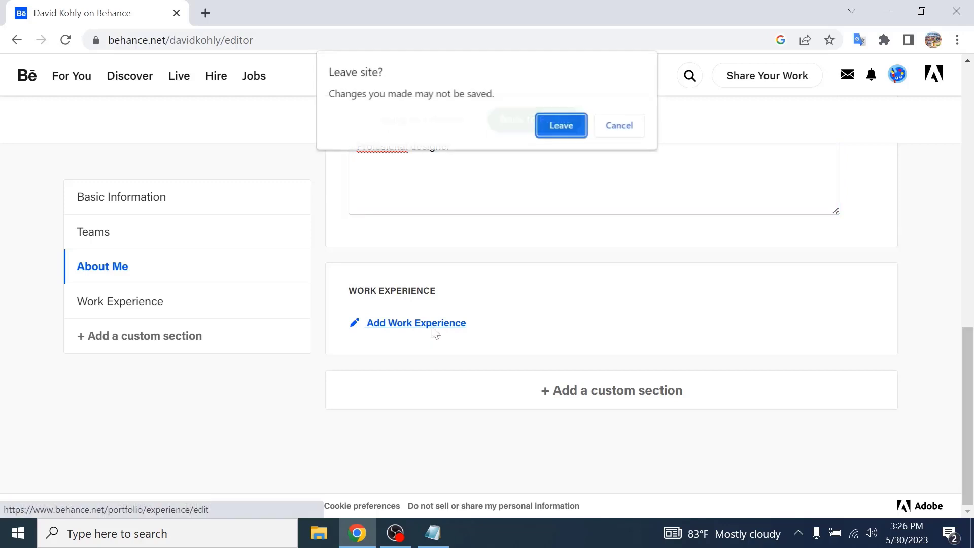
pyautogui.click(618, 124)
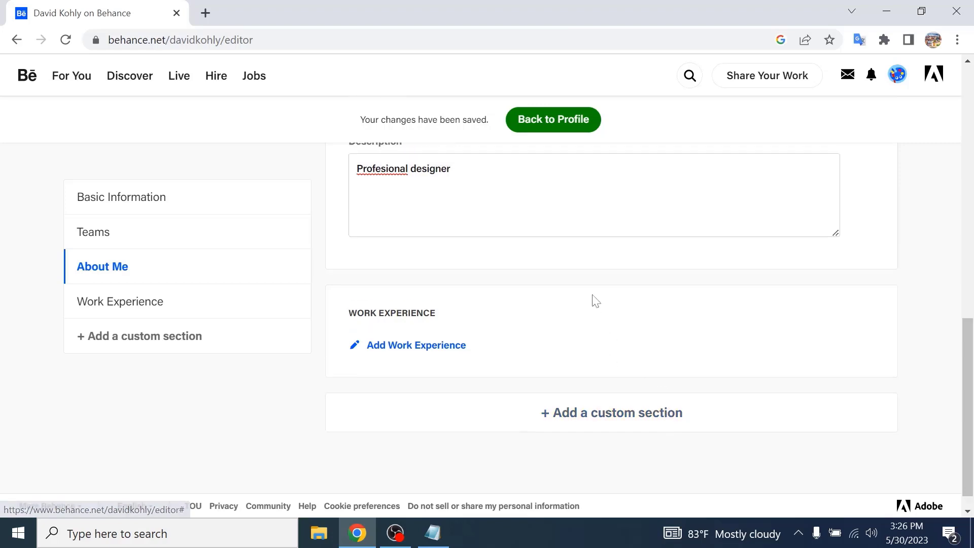
# - Browse the editor's Teams, About Me and Work Experience sections
pyautogui.scroll(15, 593, 299)
pyautogui.scroll(-4, 593, 300)
pyautogui.scroll(-6, 644, 302)
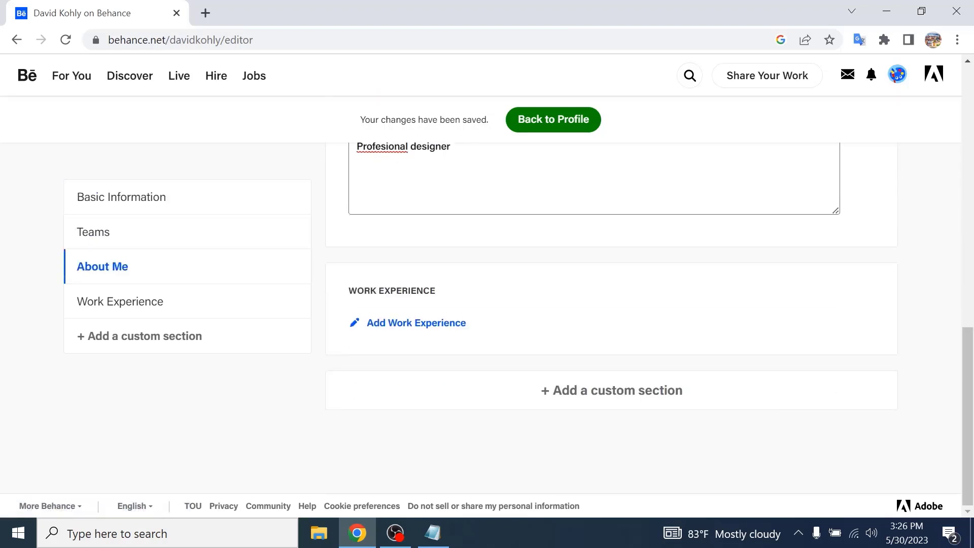
pyautogui.scroll(8, 670, 322)
pyautogui.click(138, 242)
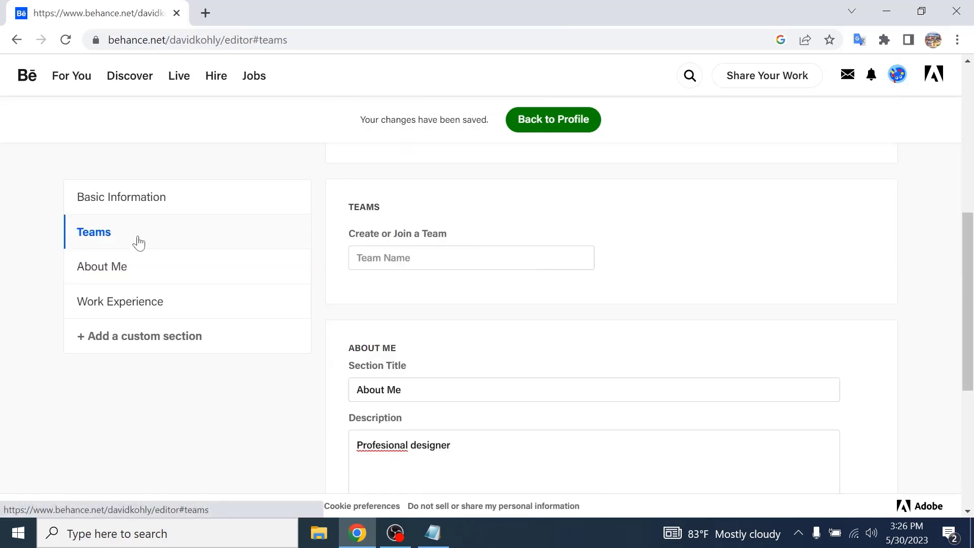
pyautogui.scroll(-1, 468, 335)
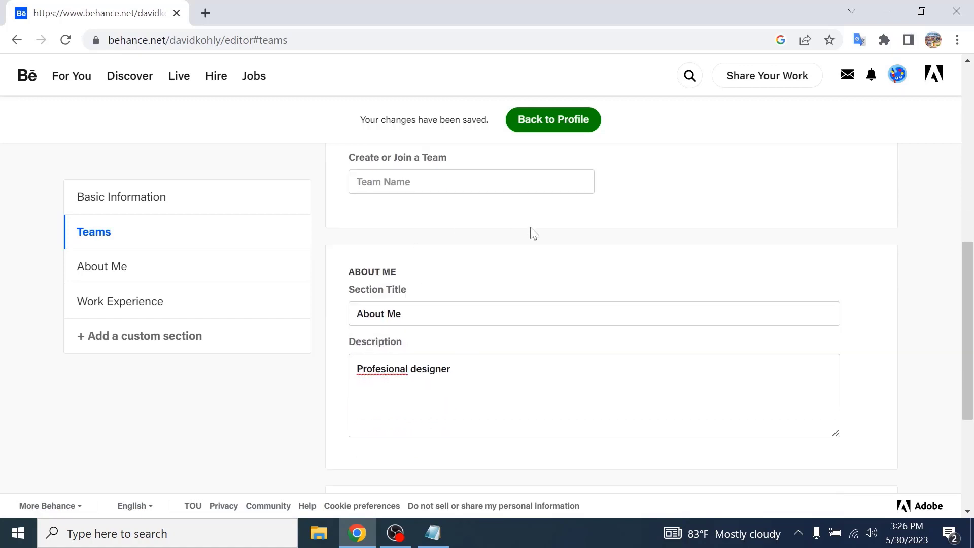
pyautogui.click(116, 269)
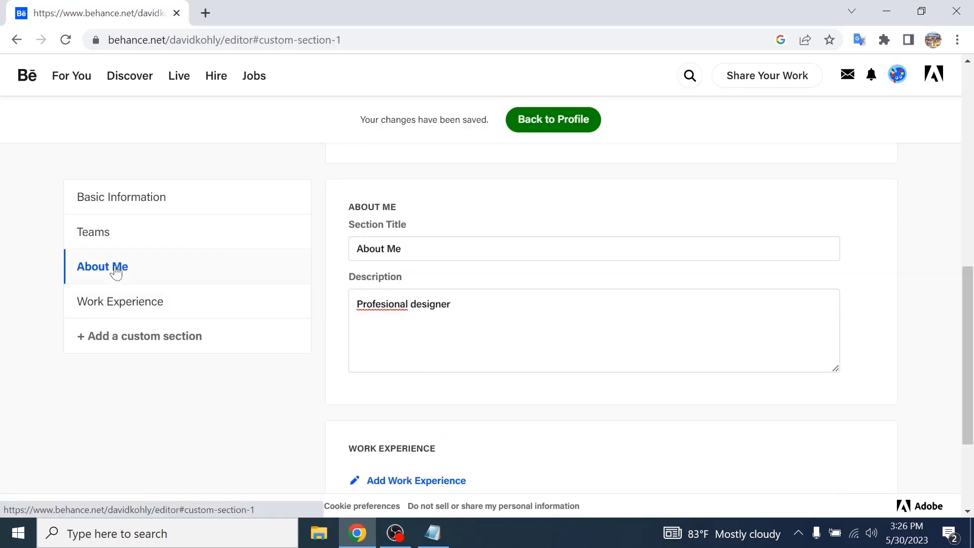
pyautogui.scroll(-3, 135, 294)
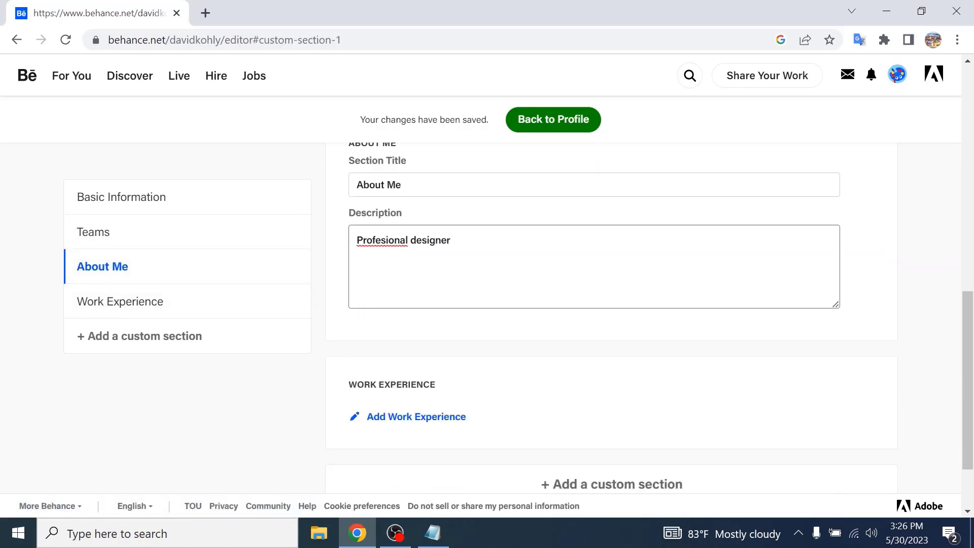
pyautogui.click(161, 309)
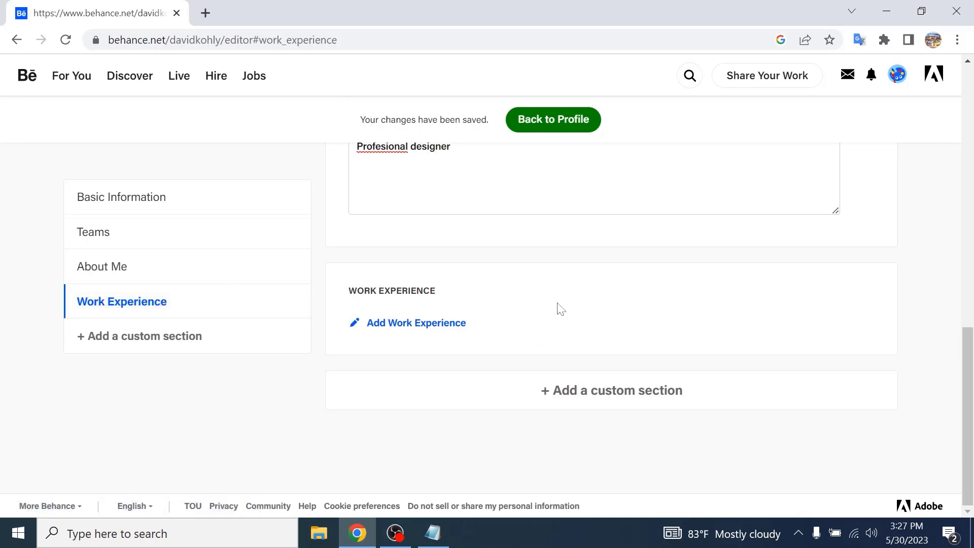
pyautogui.scroll(6, 526, 295)
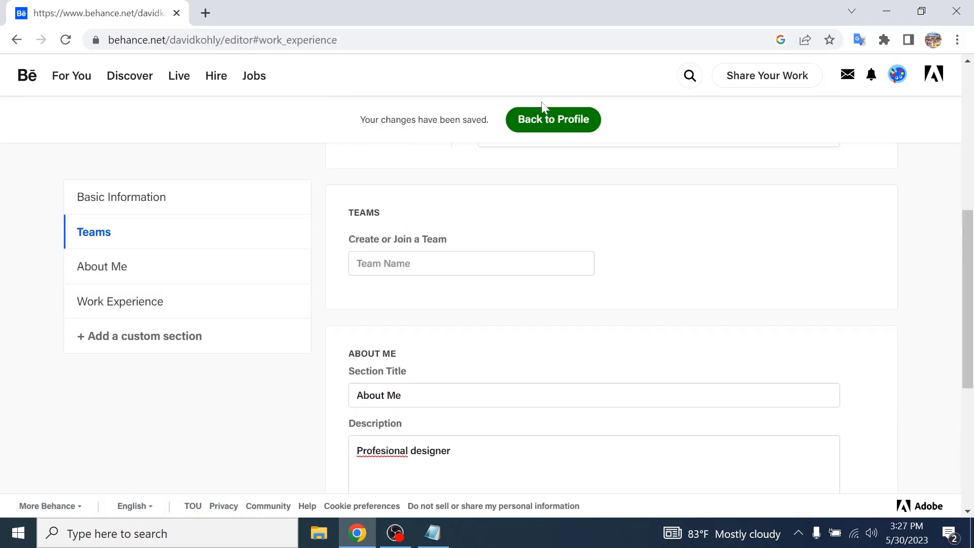
# - Return to the profile page and review the updated occupation, company and location
pyautogui.click(554, 127)
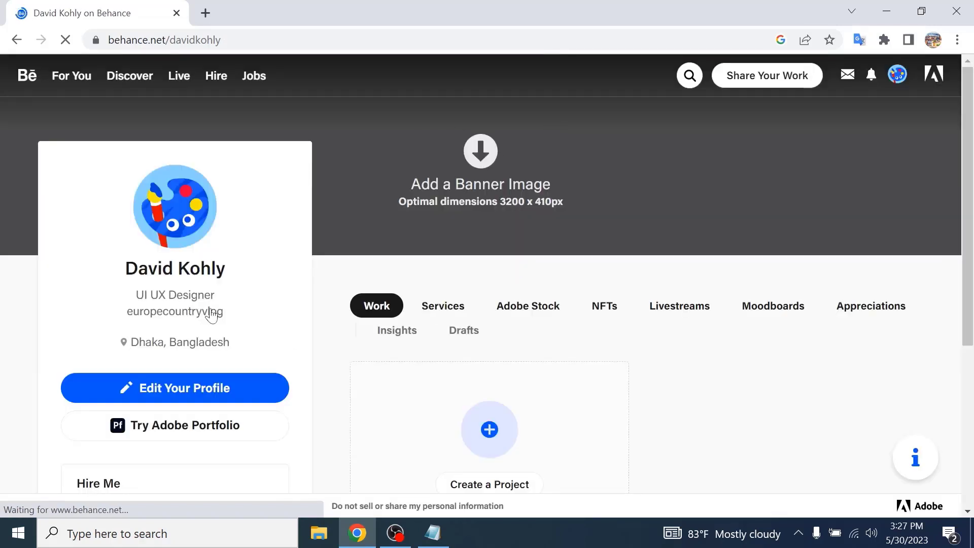
pyautogui.moveTo(135, 296); pyautogui.dragTo(222, 295)
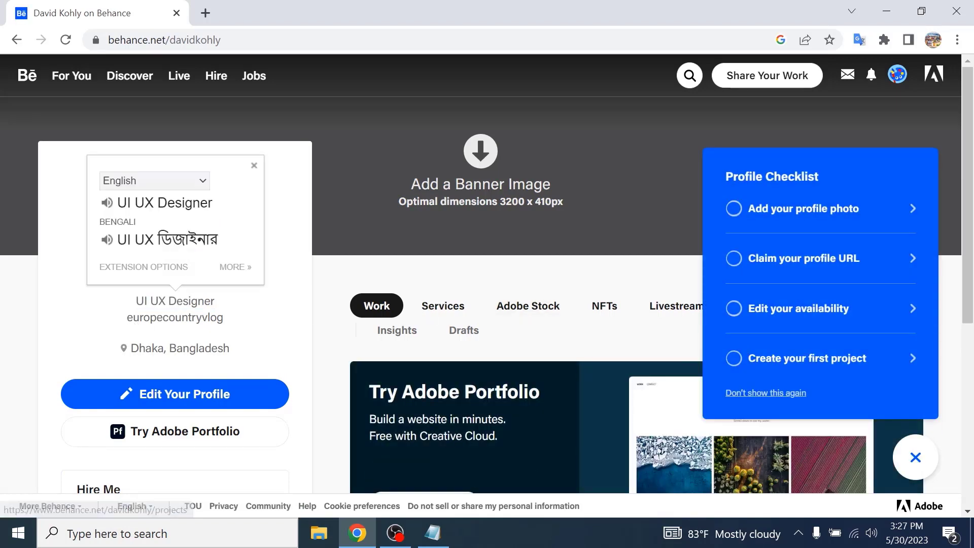
pyautogui.click(122, 329)
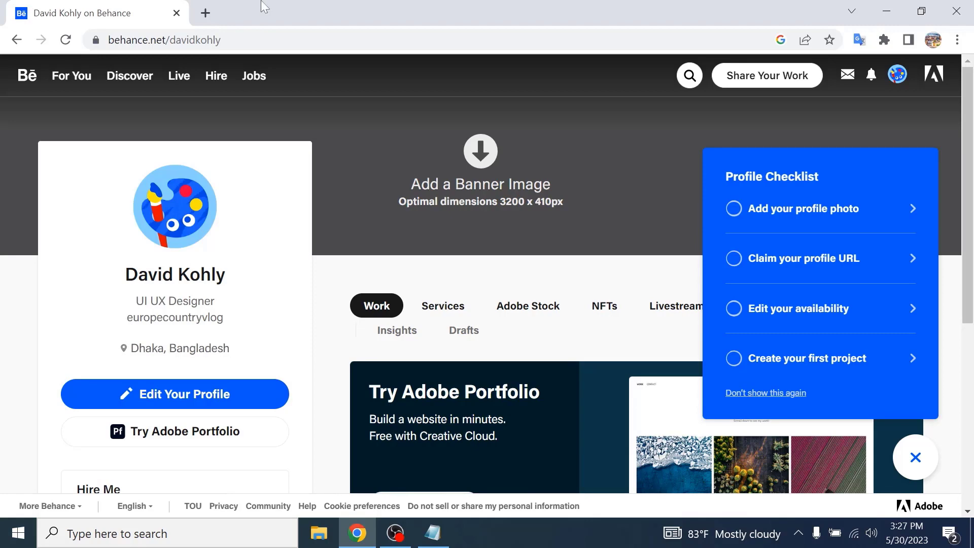
# - Open the Dribbble profile page in a new tab by searching for dribbble
pyautogui.click(206, 14)
pyautogui.write('drib')
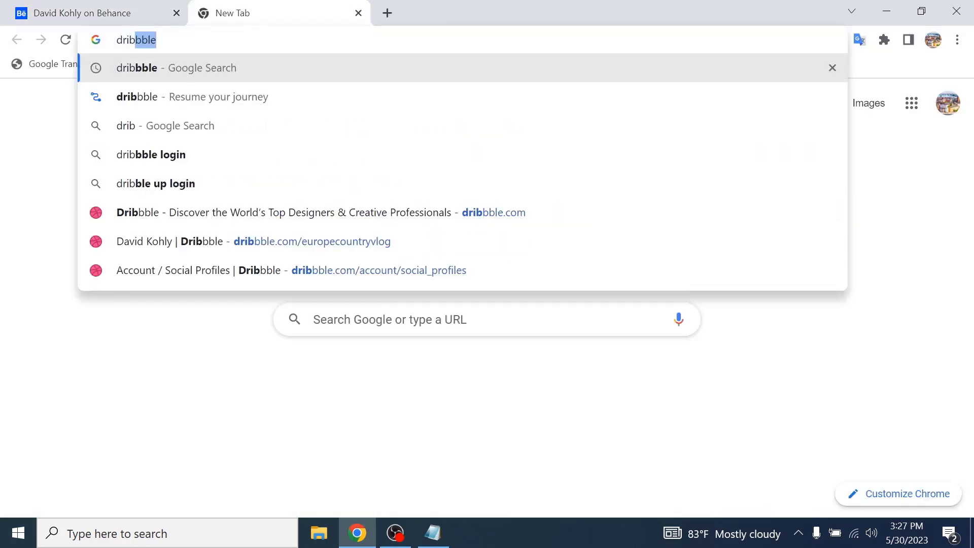
pyautogui.press('Return')
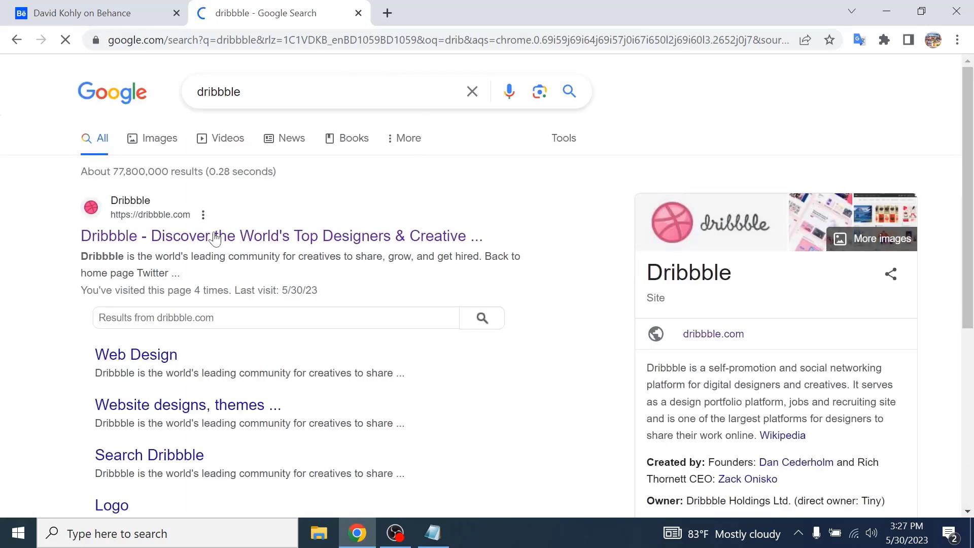
pyautogui.click(213, 238)
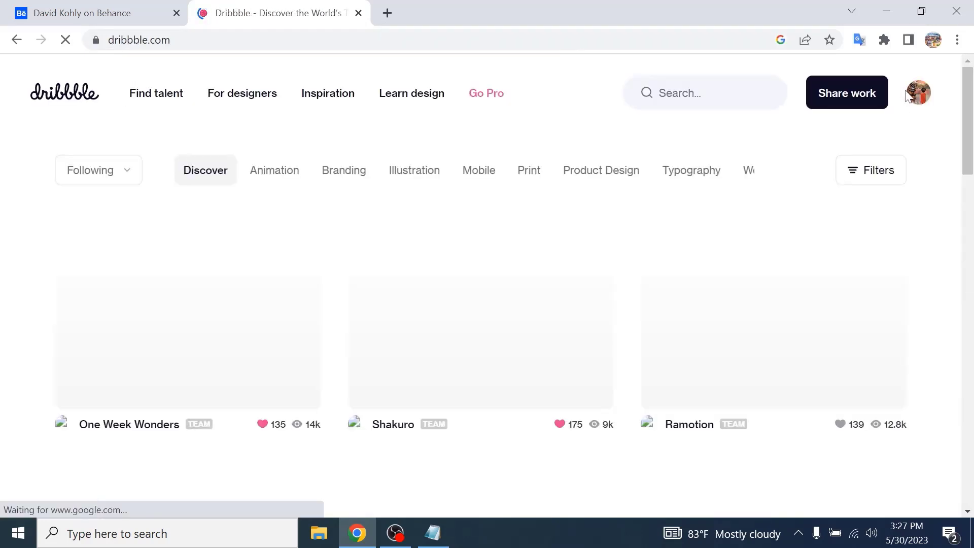
pyautogui.click(913, 100)
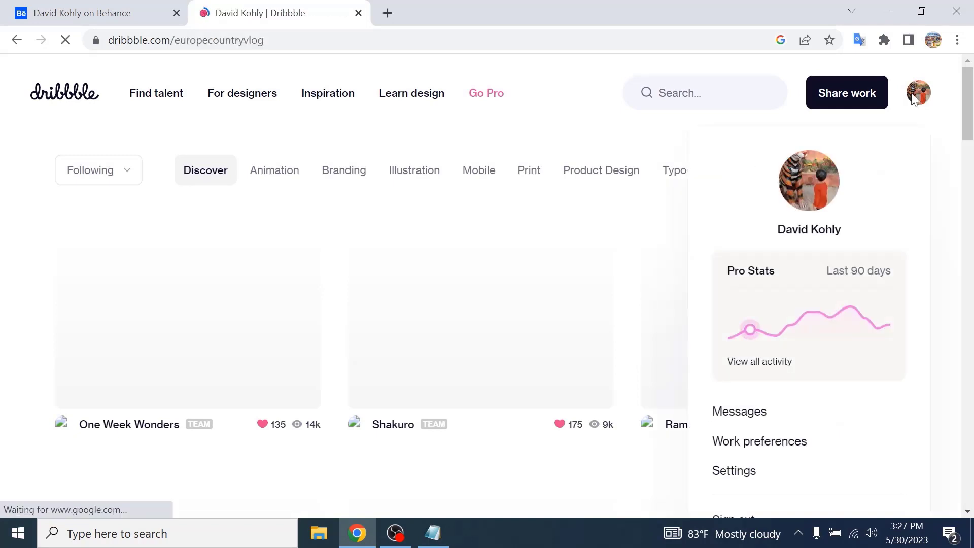
# - Copy the Dribbble profile URL and paste it over the Company field in the Behance profile editor
pyautogui.rightClick(244, 42)
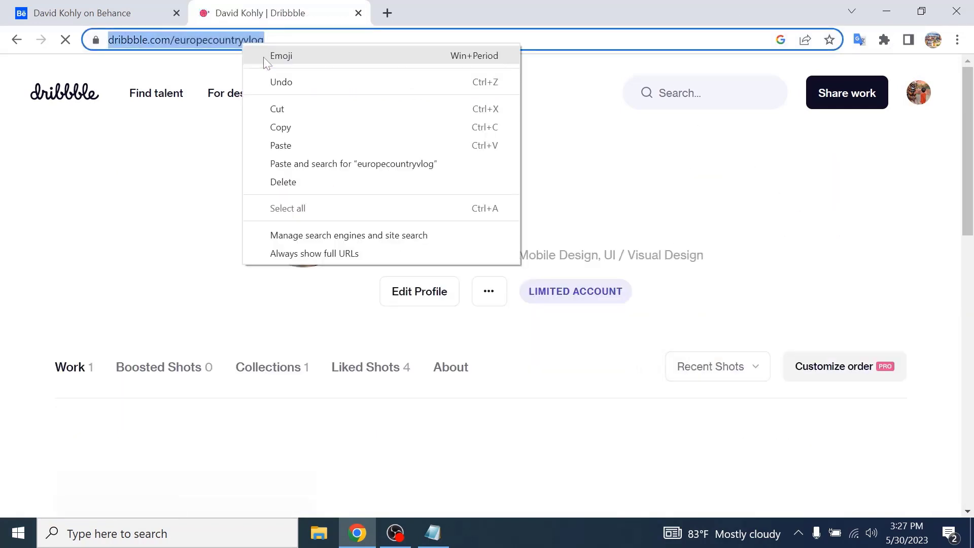
pyautogui.click(298, 128)
pyautogui.click(81, 12)
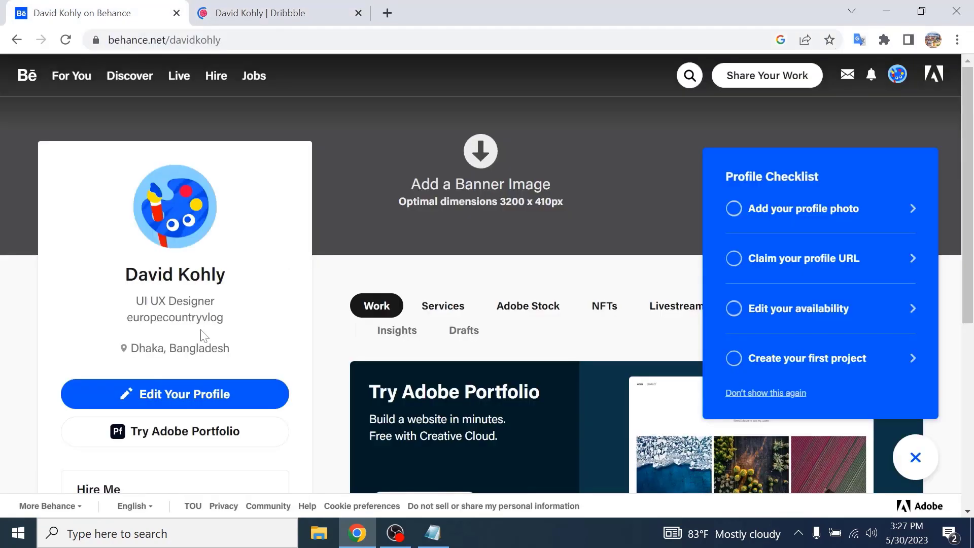
pyautogui.click(215, 393)
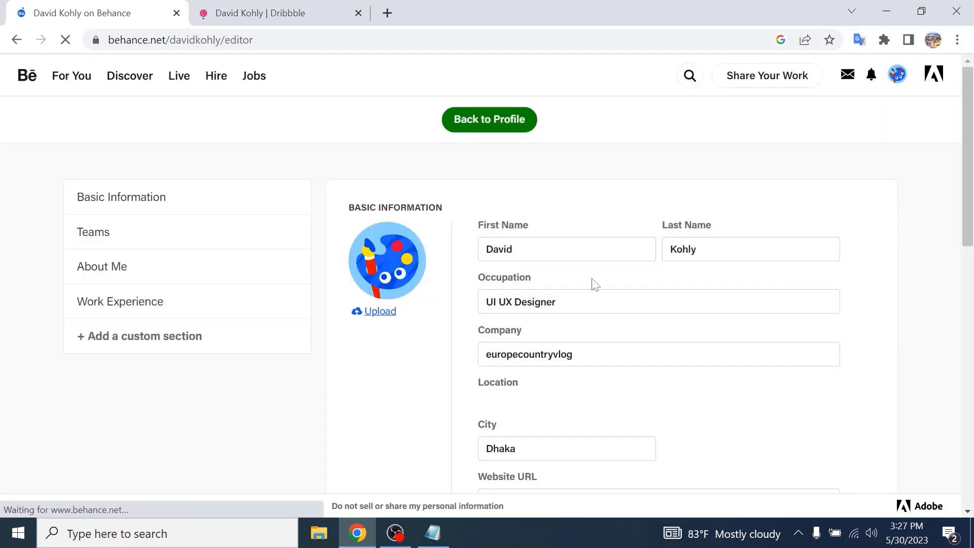
pyautogui.moveTo(579, 356); pyautogui.dragTo(446, 332)
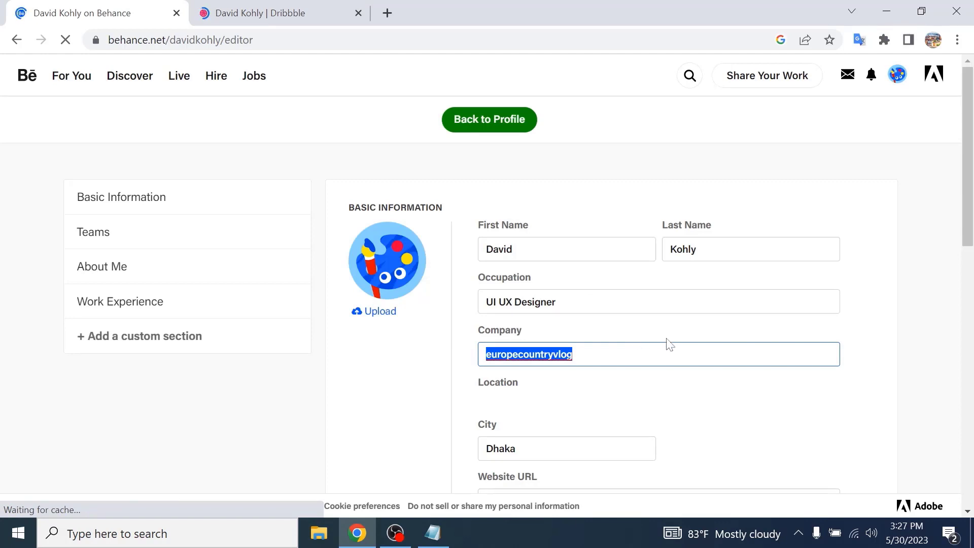
pyautogui.hotkey('ctrl', 'v')
pyautogui.scroll(-5, 626, 196)
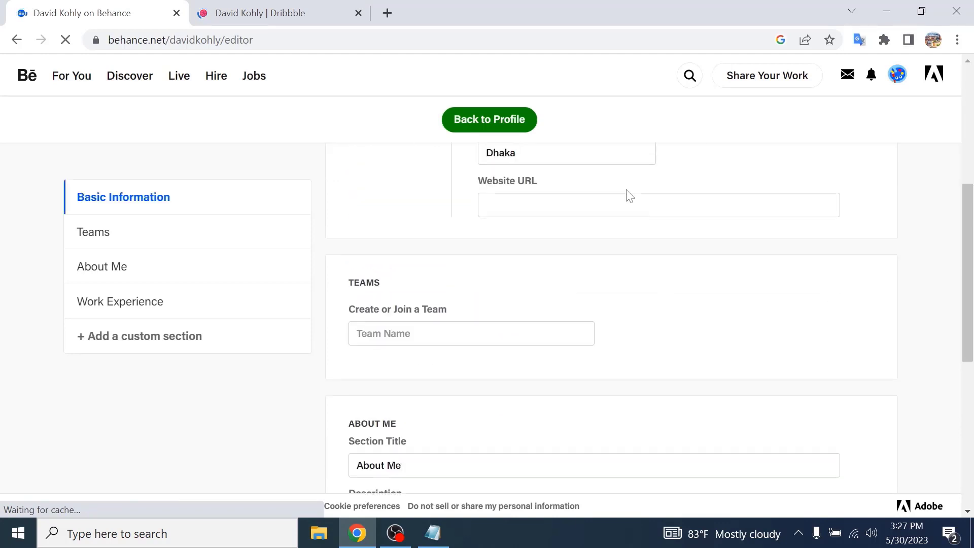
# - Return to the profile, hide the profile checklist and reload the page
pyautogui.click(490, 131)
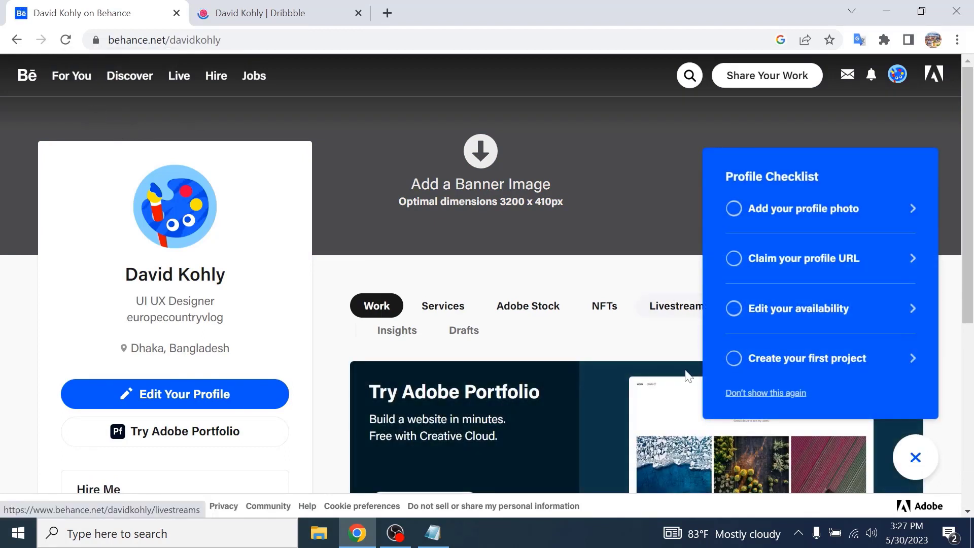
pyautogui.click(729, 394)
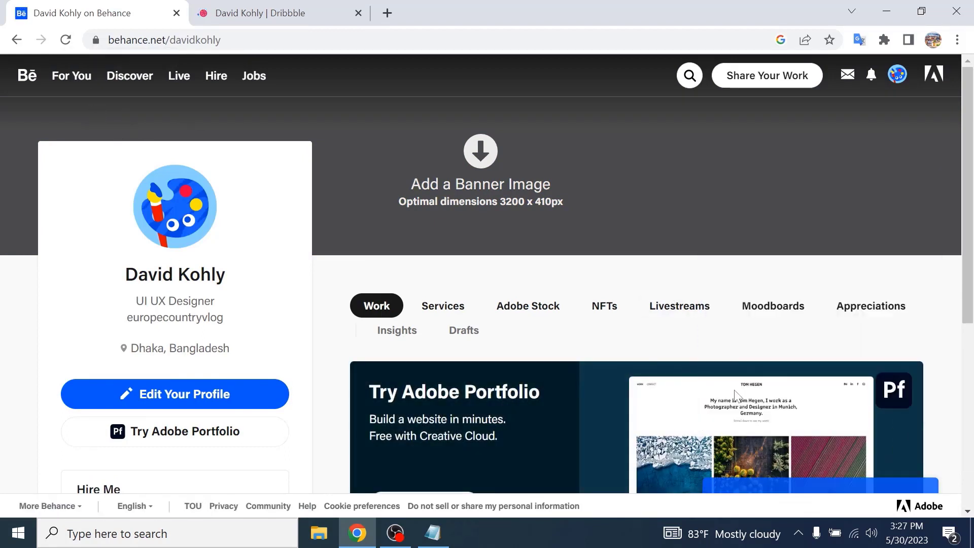
pyautogui.click(72, 43)
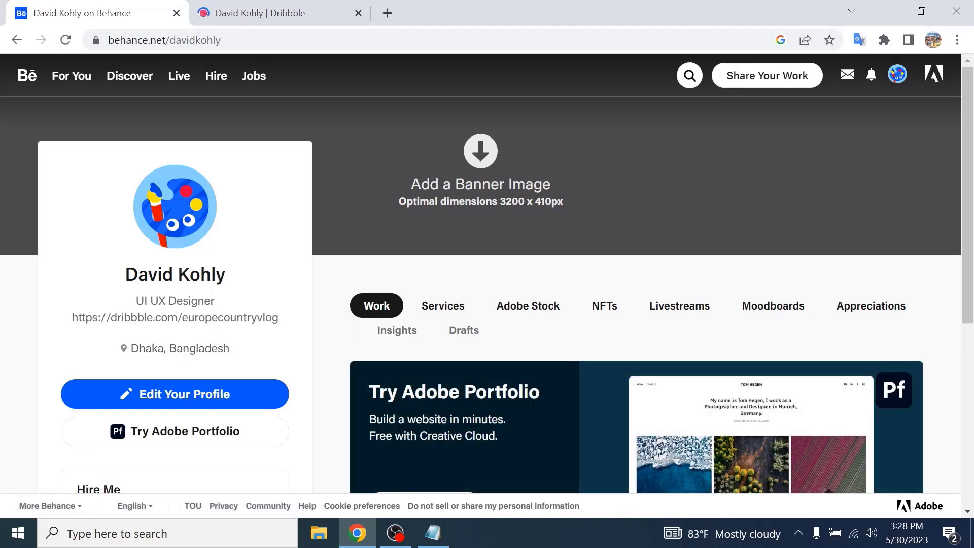
# - Scroll through the Behance profile to review its details and About Me section
pyautogui.scroll(-1, 243, 290)
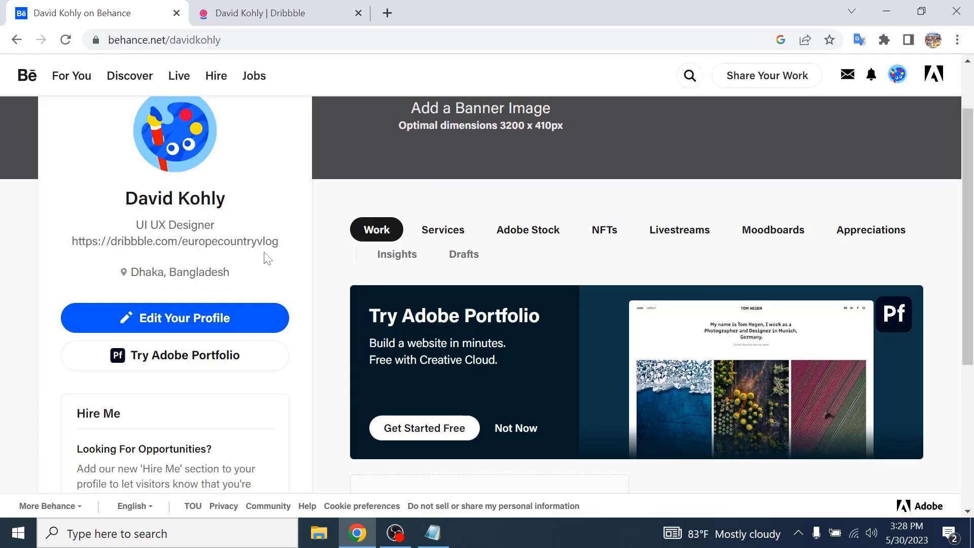
pyautogui.scroll(-5, 278, 259)
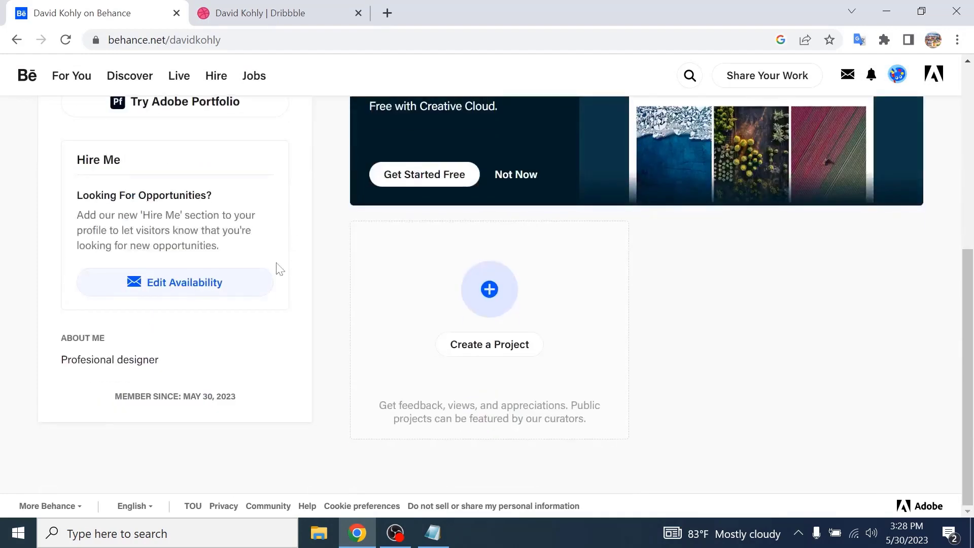
pyautogui.scroll(1, 164, 264)
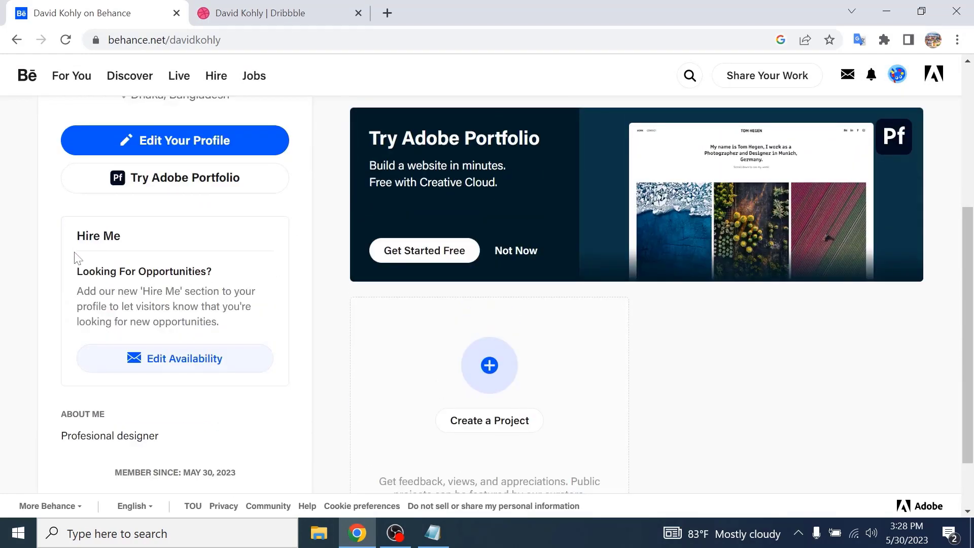
pyautogui.scroll(-1, 196, 363)
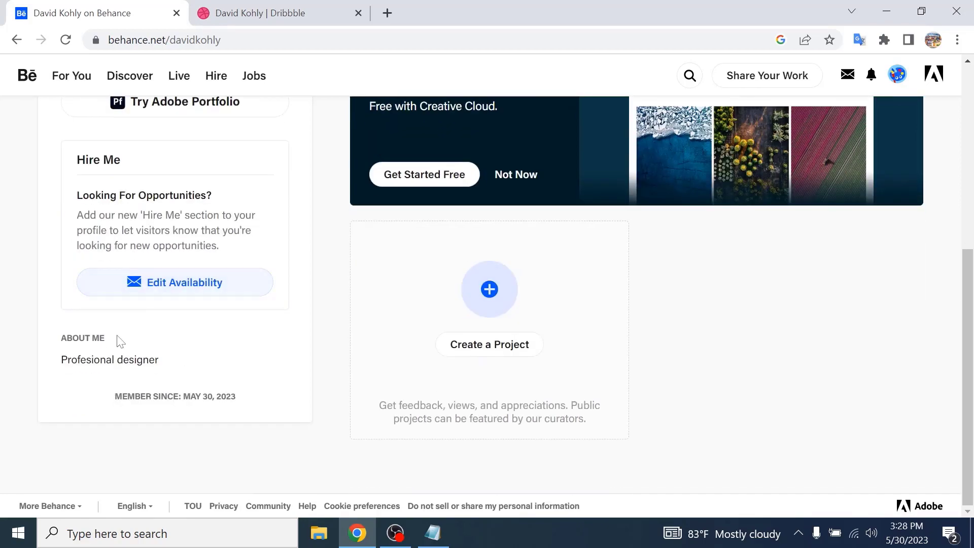
pyautogui.scroll(4, 564, 376)
pyautogui.scroll(-4, 564, 376)
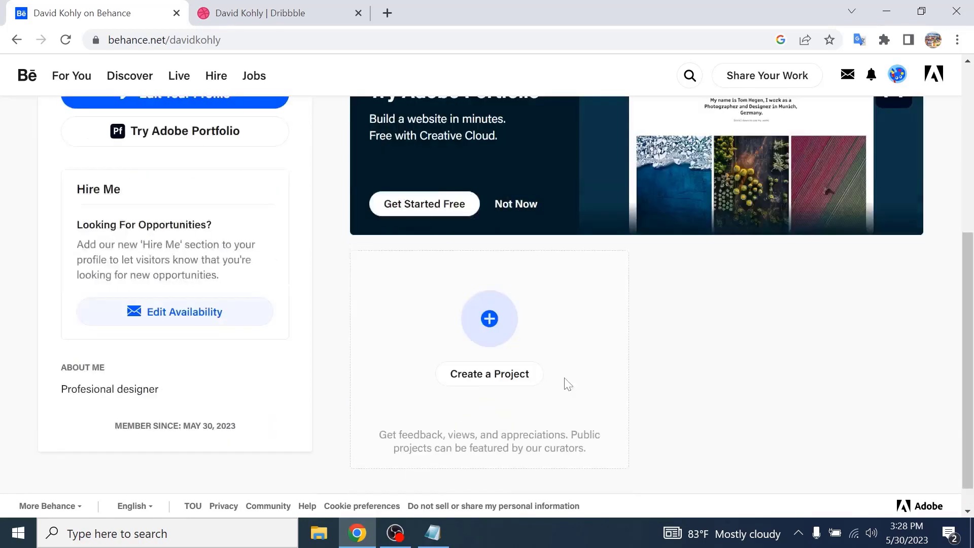
pyautogui.scroll(1, 567, 308)
pyautogui.scroll(4, 504, 368)
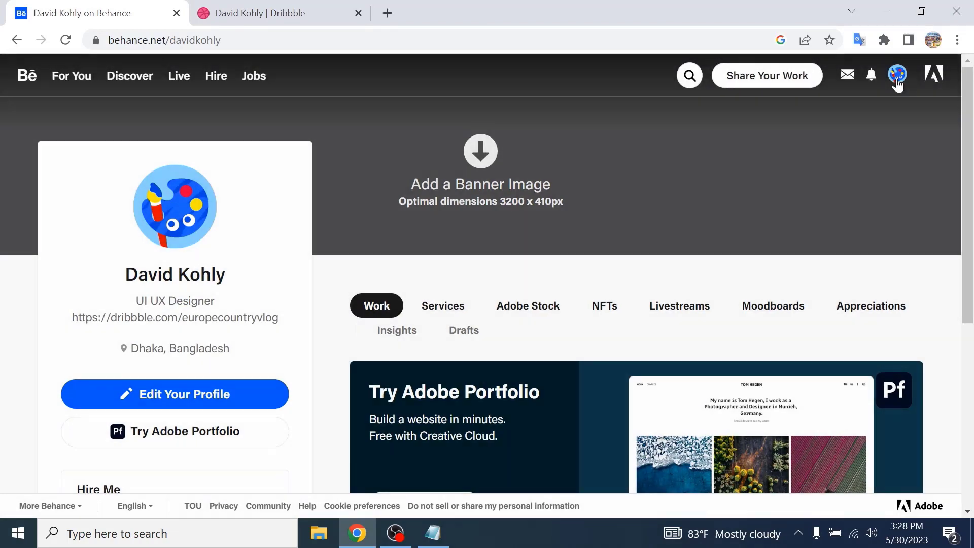
# - Close the Dribbble tab, confirm the Adobe email address via the link in the Welcome to Adobe email, and close the extra tabs
pyautogui.moveTo(898, 82)
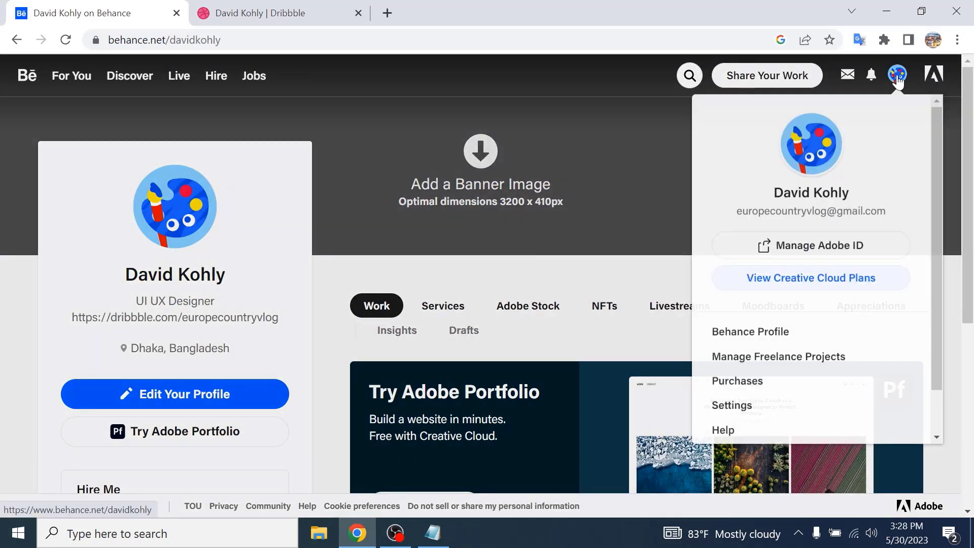
pyautogui.click(359, 14)
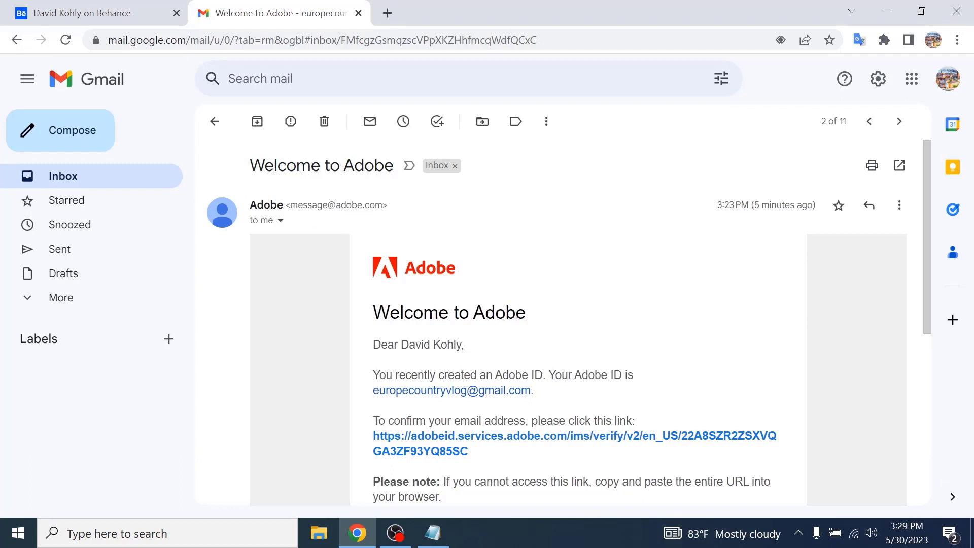
pyautogui.scroll(-2, 415, 281)
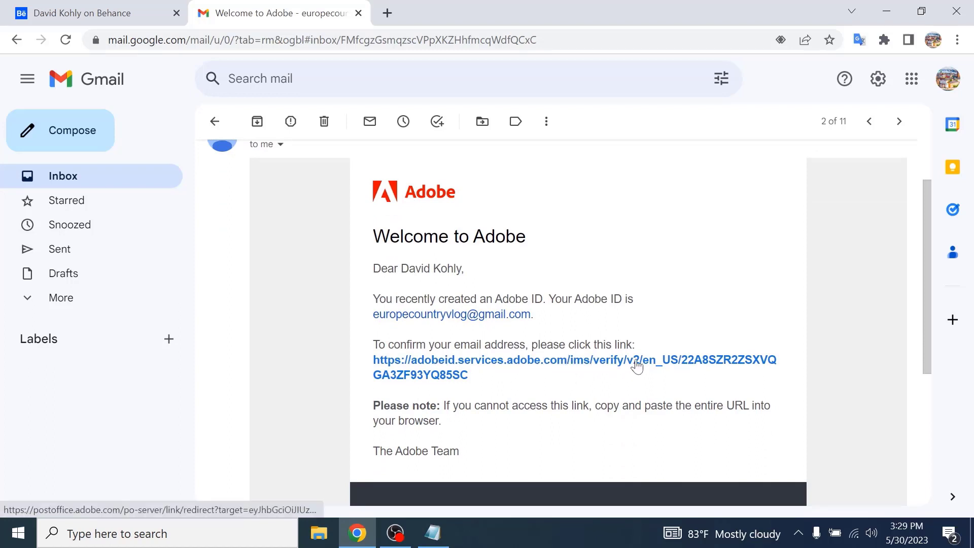
pyautogui.click(603, 365)
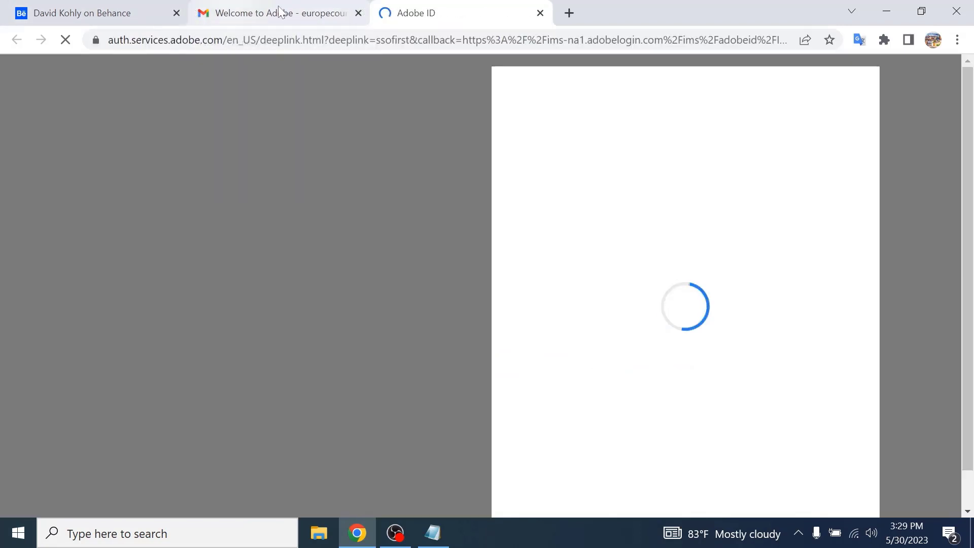
pyautogui.click(359, 13)
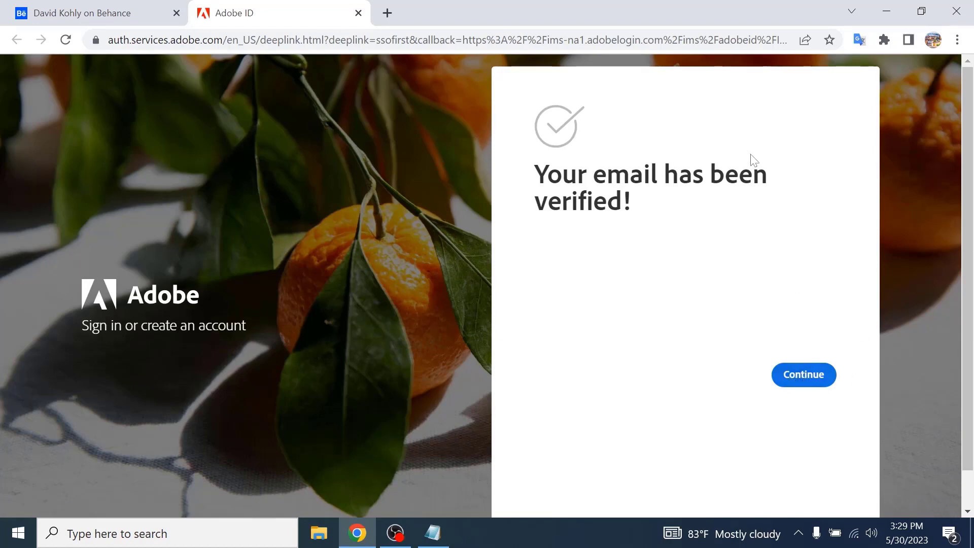
pyautogui.click(807, 378)
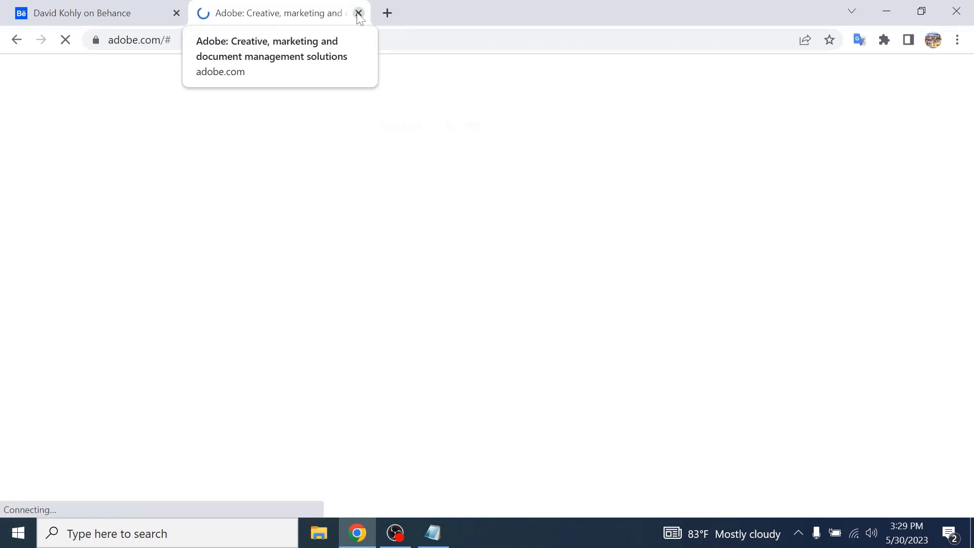
pyautogui.click(359, 13)
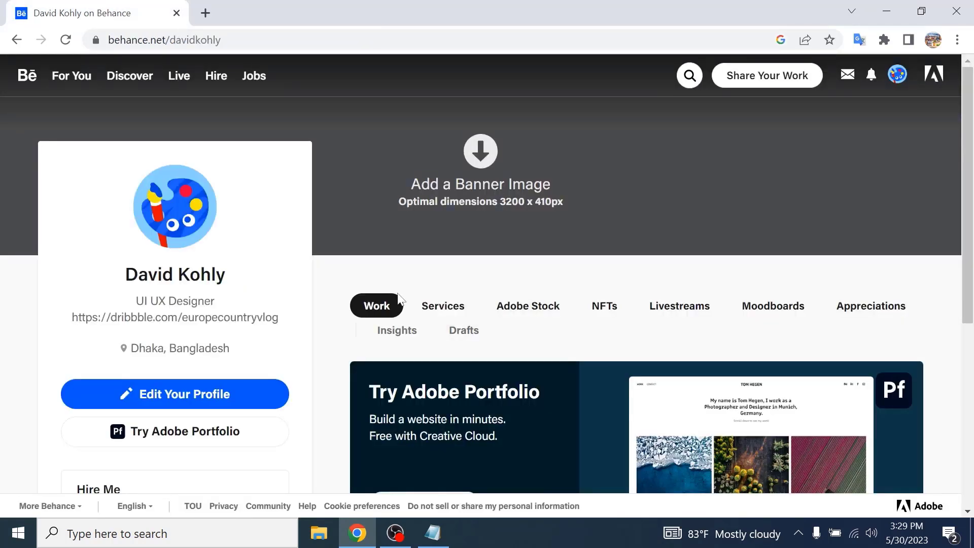
# - Start a new Behance project from the Create a Project card on the profile
pyautogui.scroll(-5, 578, 314)
pyautogui.scroll(1, 552, 294)
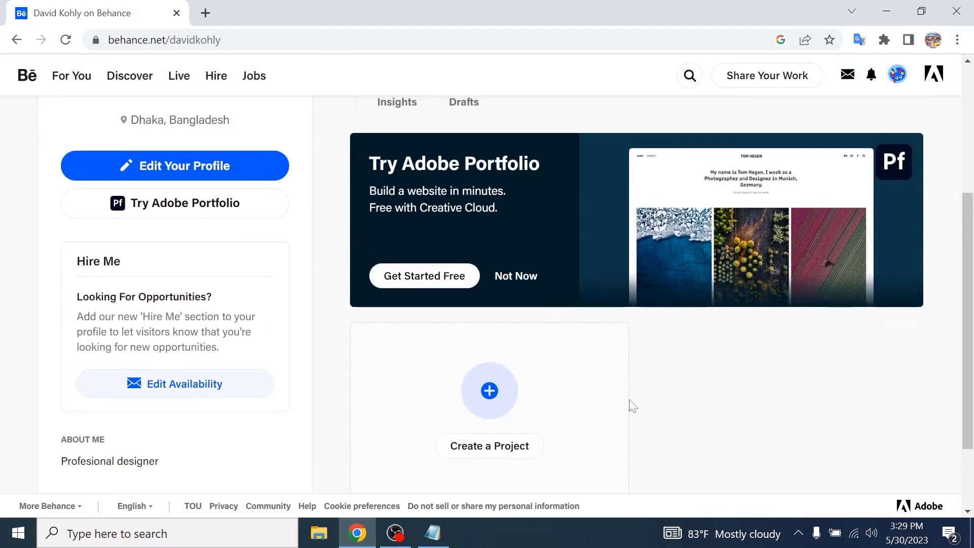
pyautogui.scroll(2, 632, 406)
pyautogui.scroll(-3, 632, 387)
pyautogui.click(475, 321)
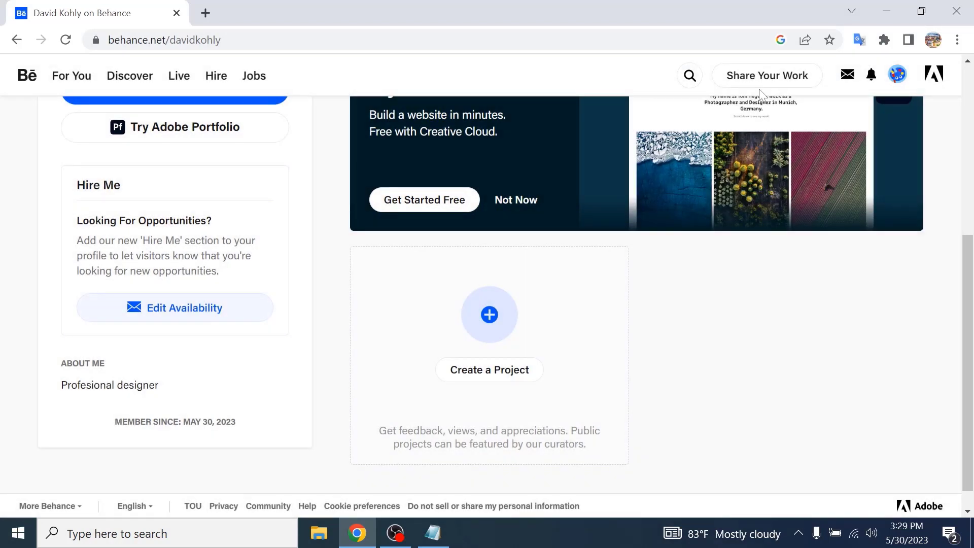
pyautogui.moveTo(789, 80)
pyautogui.click(475, 375)
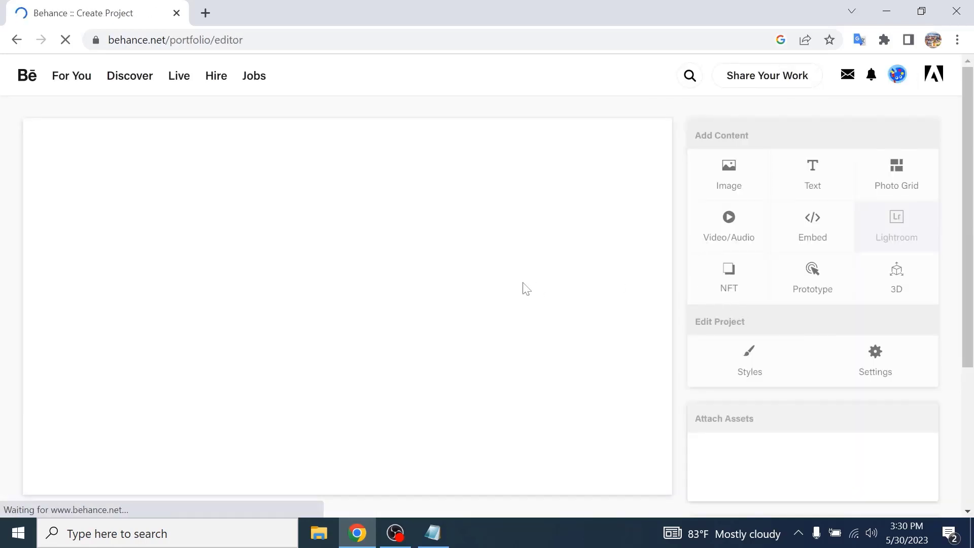
pyautogui.scroll(-4, 526, 288)
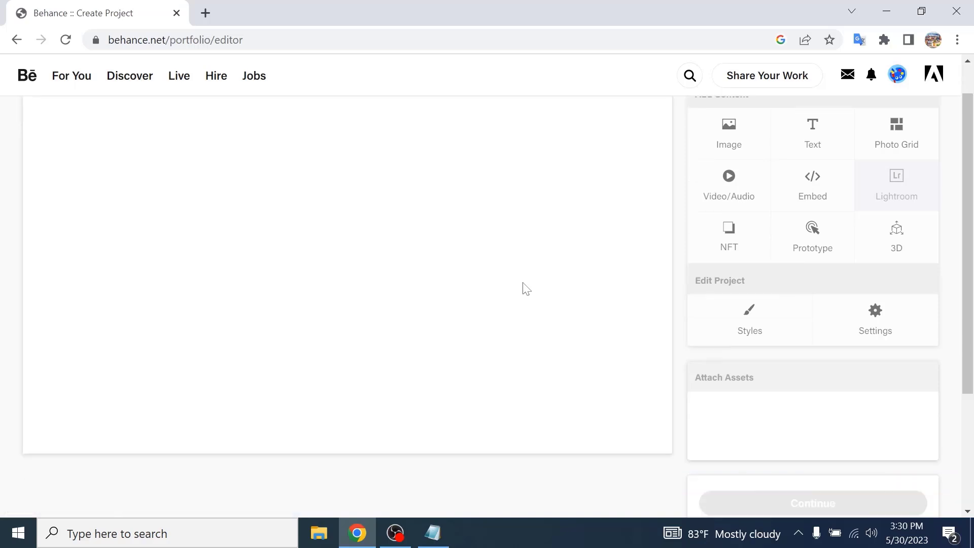
pyautogui.scroll(4, 533, 342)
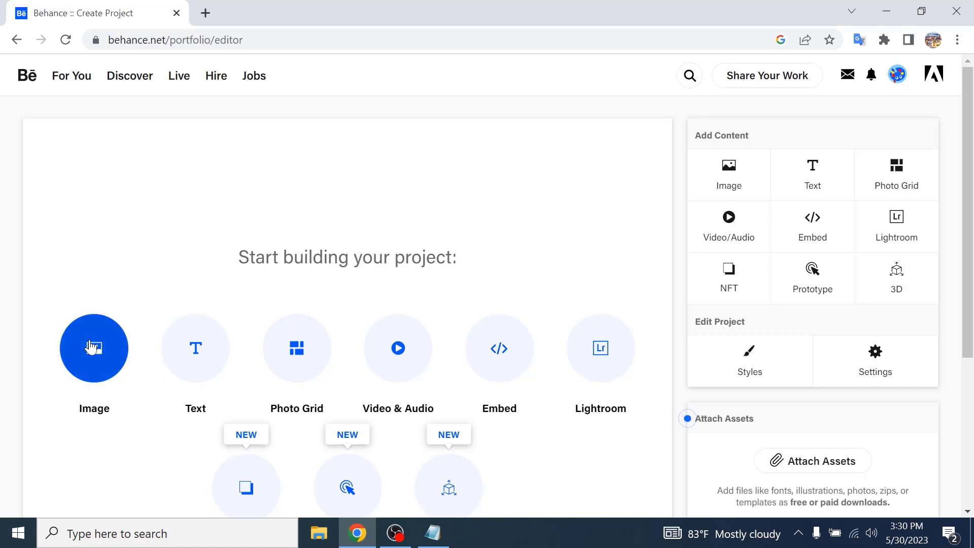
# - Add the images Behance 2, Behance Case study landing and Behance from the 01 folder to the project
pyautogui.click(120, 343)
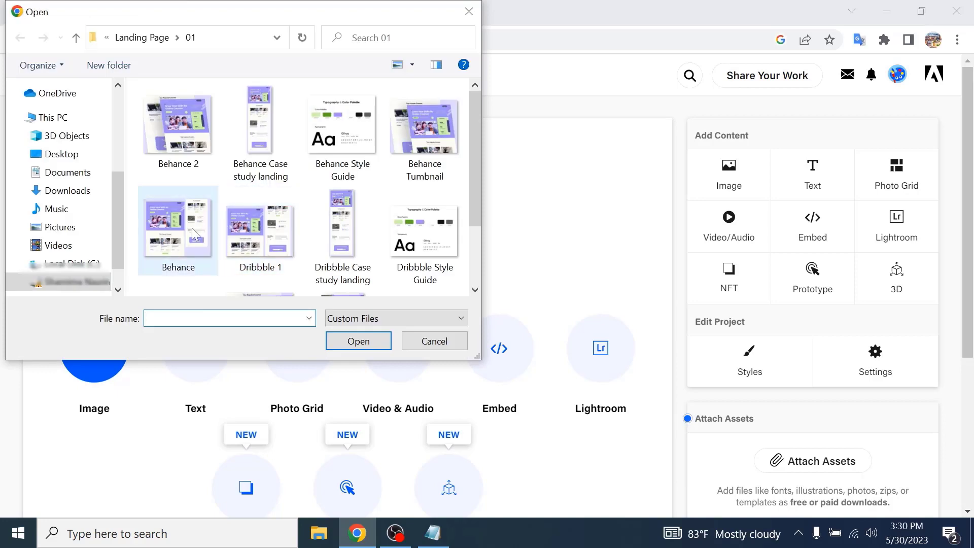
pyautogui.click(192, 227)
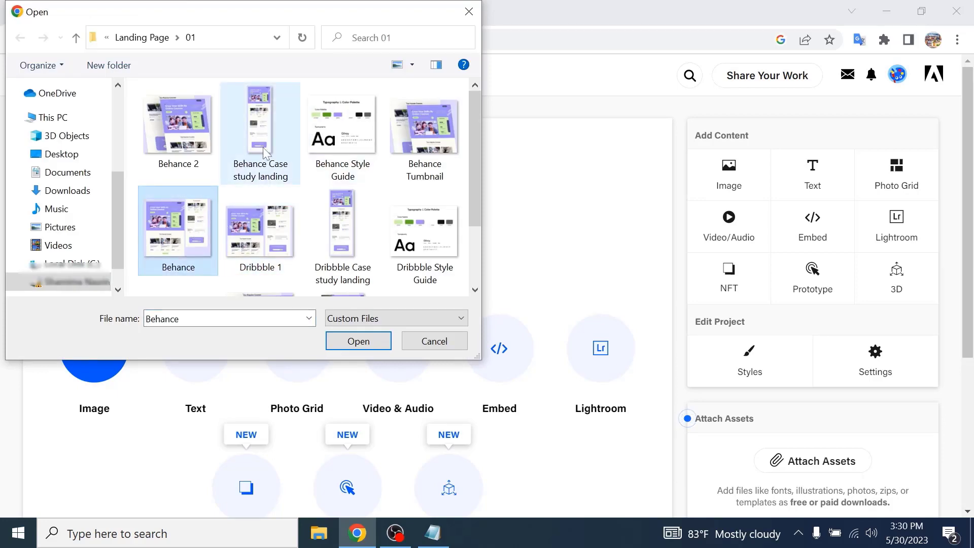
pyautogui.keyDown('ctrl'); pyautogui.click(278, 185); pyautogui.keyUp('ctrl')
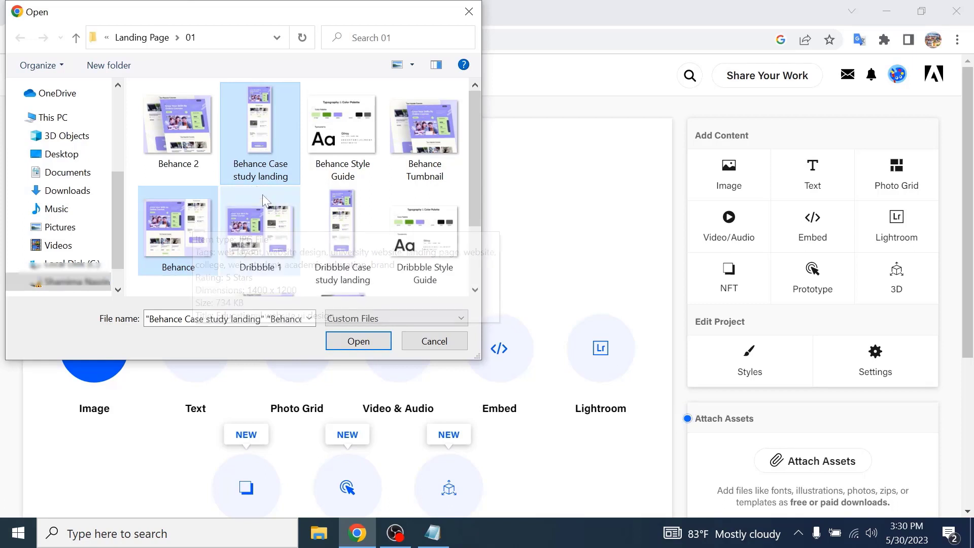
pyautogui.click(262, 227)
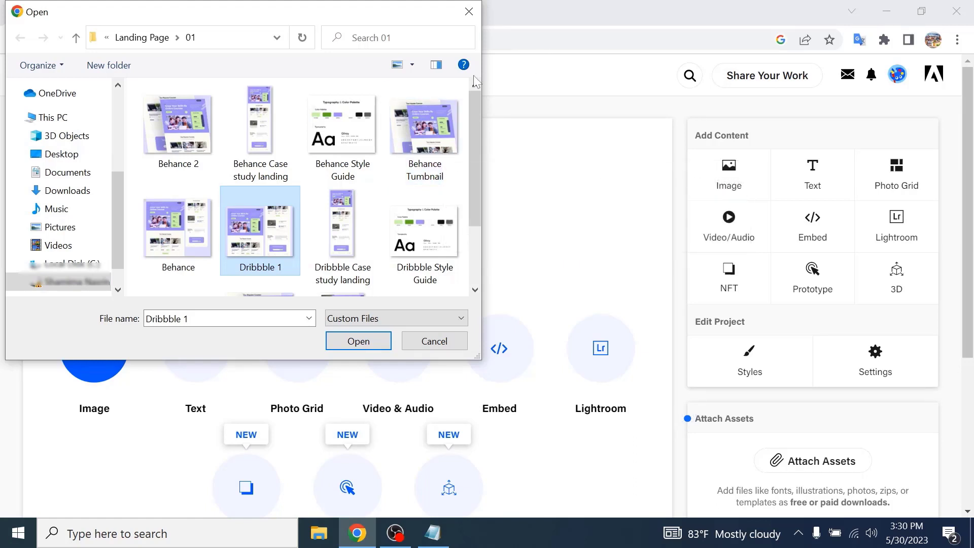
pyautogui.click(186, 223)
pyautogui.click(258, 141)
pyautogui.click(192, 151)
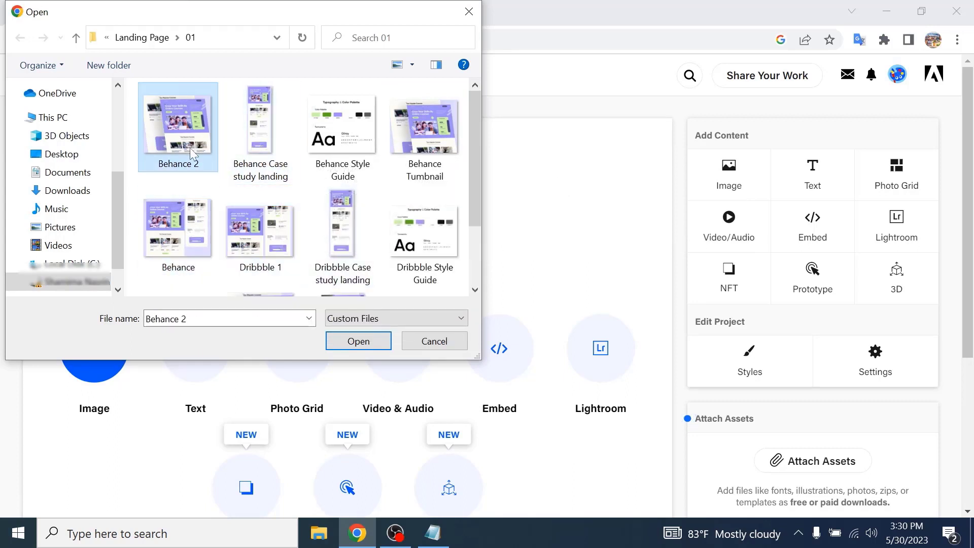
pyautogui.keyDown('ctrl'); pyautogui.click(194, 218); pyautogui.keyUp('ctrl')
pyautogui.keyDown('ctrl'); pyautogui.click(239, 179); pyautogui.keyUp('ctrl')
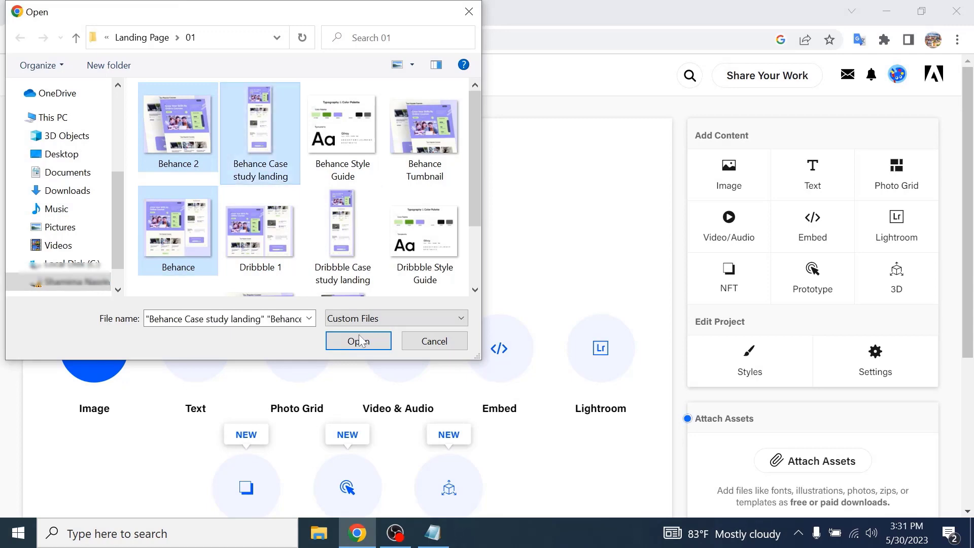
pyautogui.click(359, 343)
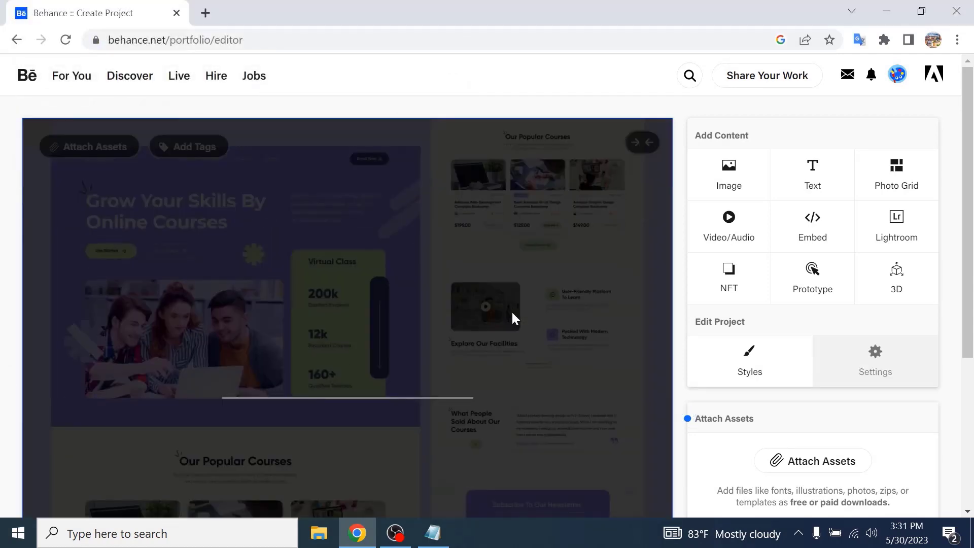
# - Scroll through the uploaded images in the project editor to review them
pyautogui.scroll(-17, 512, 313)
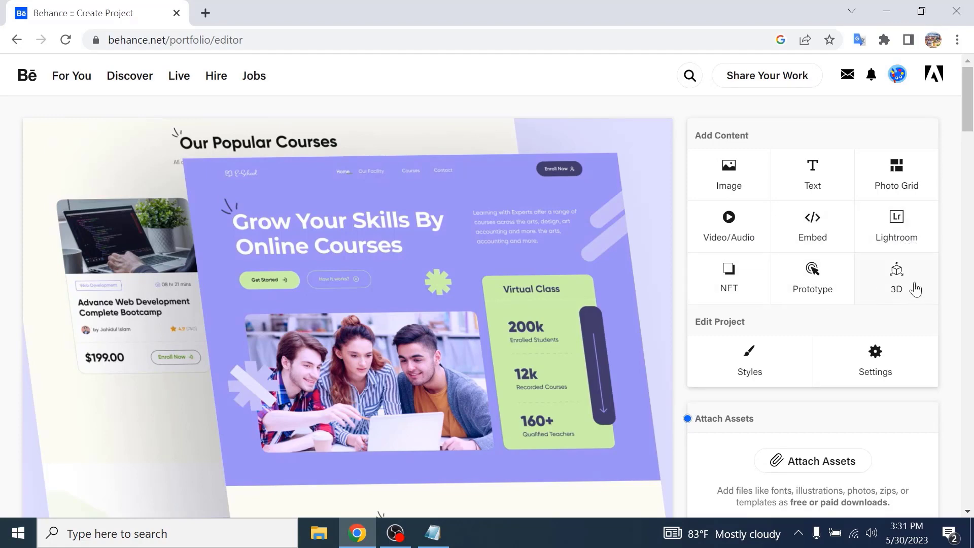
pyautogui.scroll(-1, 781, 324)
pyautogui.scroll(-3, 378, 368)
pyautogui.scroll(4, 378, 368)
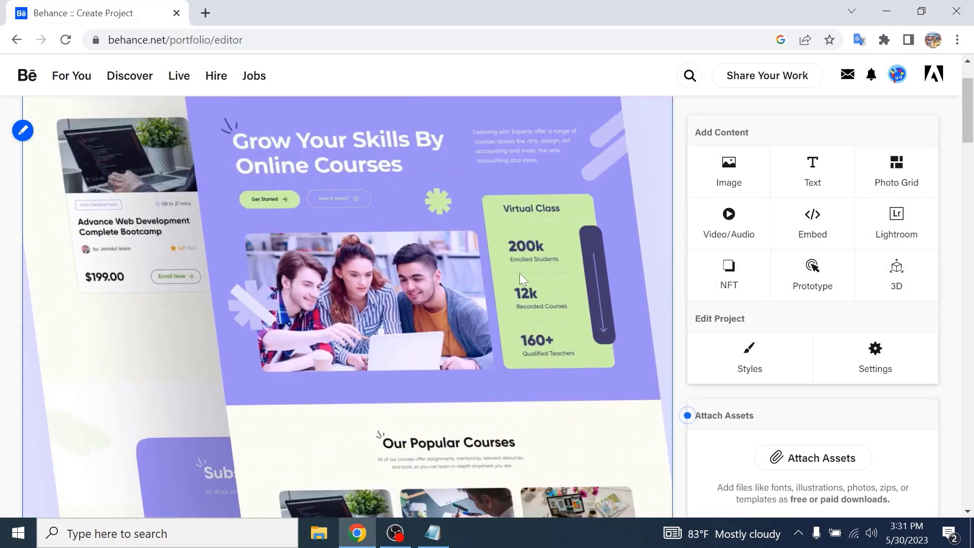
pyautogui.scroll(-10, 379, 281)
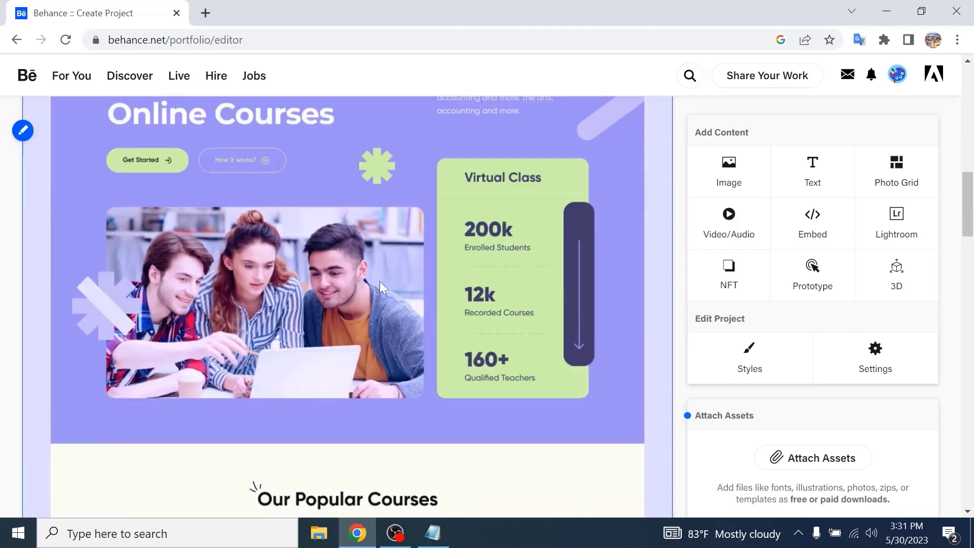
pyautogui.scroll(-6, 399, 330)
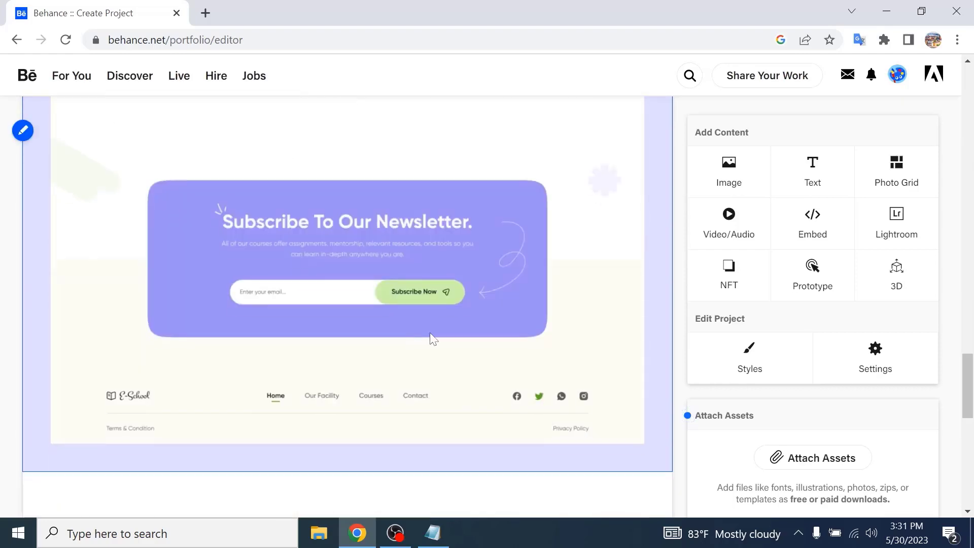
pyautogui.scroll(10, 504, 351)
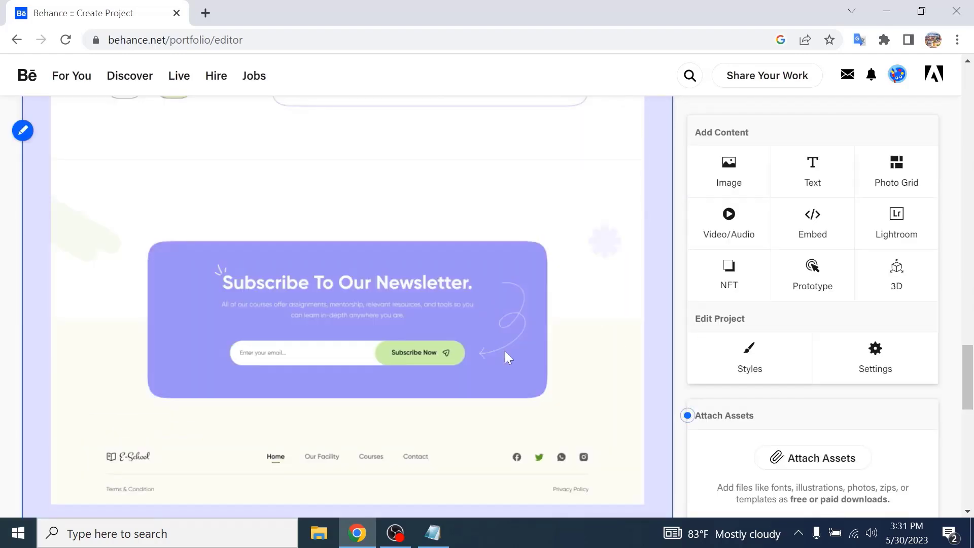
pyautogui.scroll(5, 504, 351)
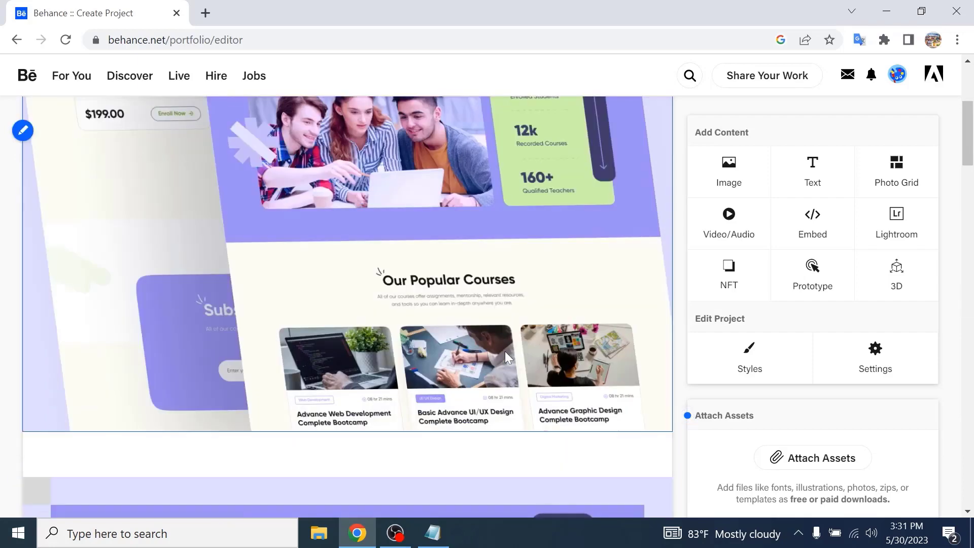
# - Insert a text block above the images reading "New work Educationa landing page"
pyautogui.moveTo(283, 117)
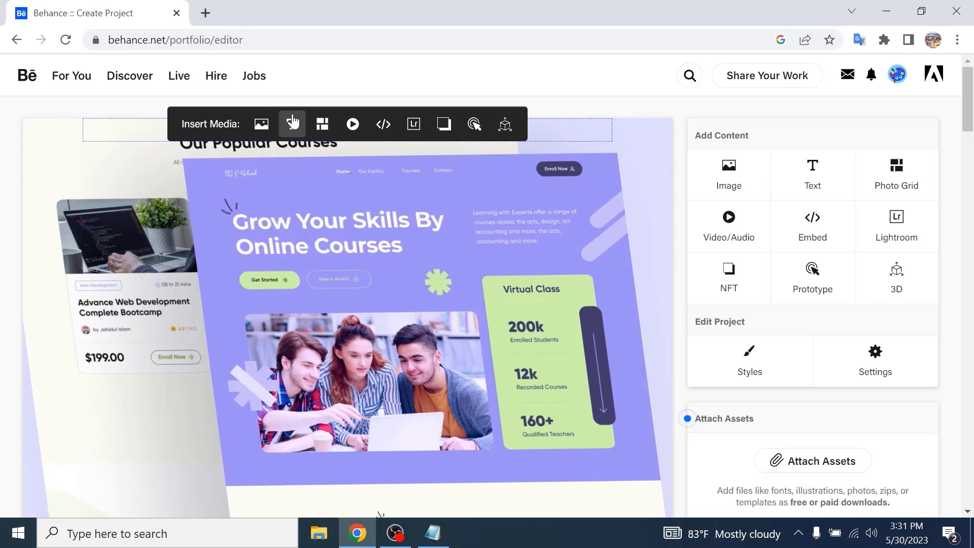
pyautogui.click(293, 122)
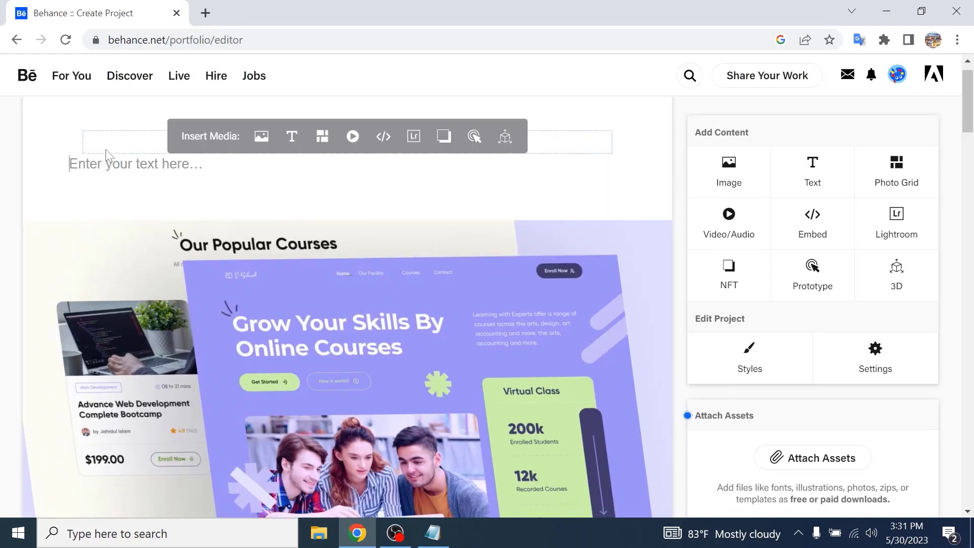
pyautogui.write('My')
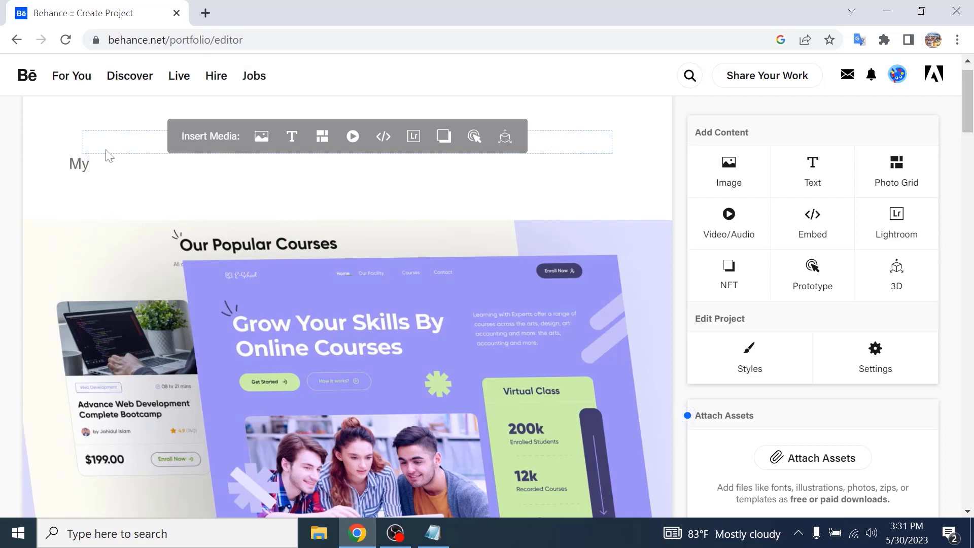
pyautogui.press('BackSpace')
pyautogui.press('BackSpace')
pyautogui.write('New work Educat')
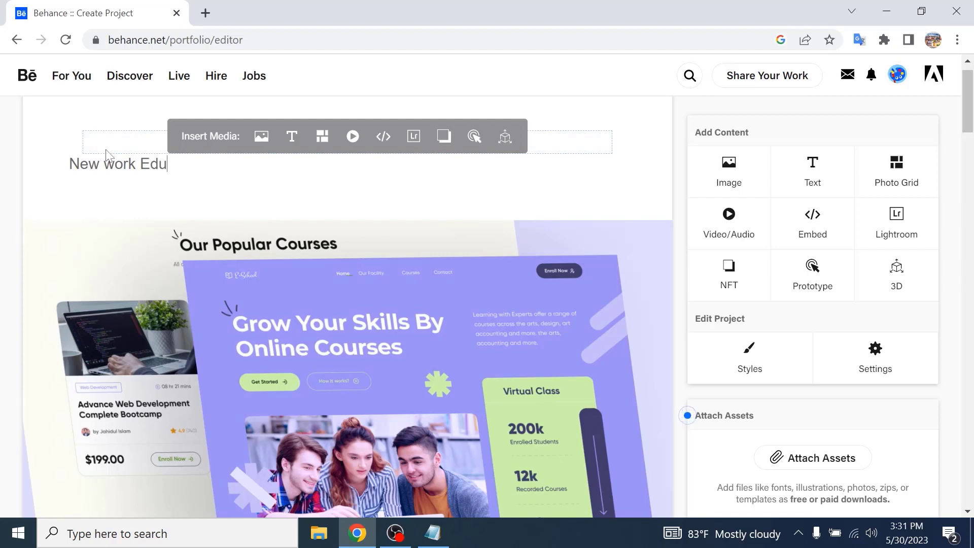
pyautogui.write('iona landing')
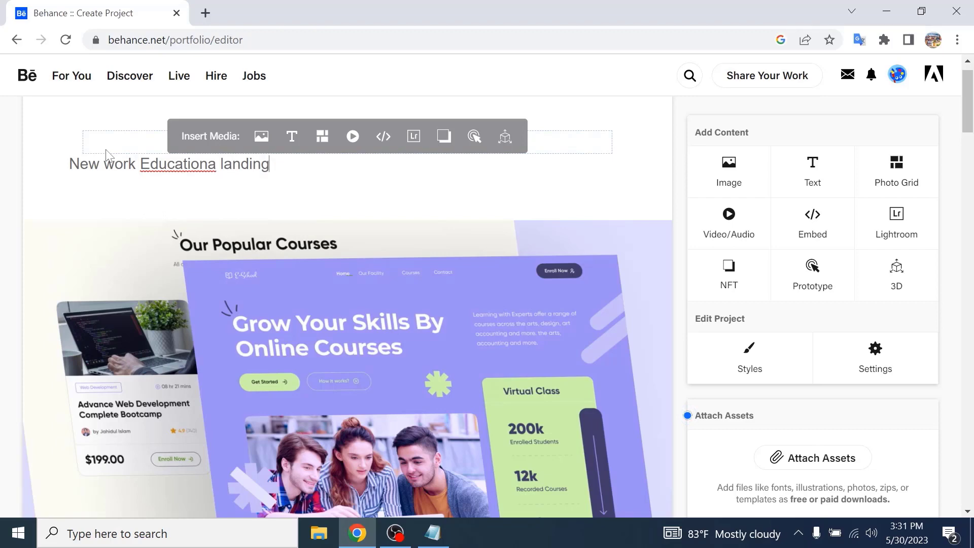
pyautogui.write(' page')
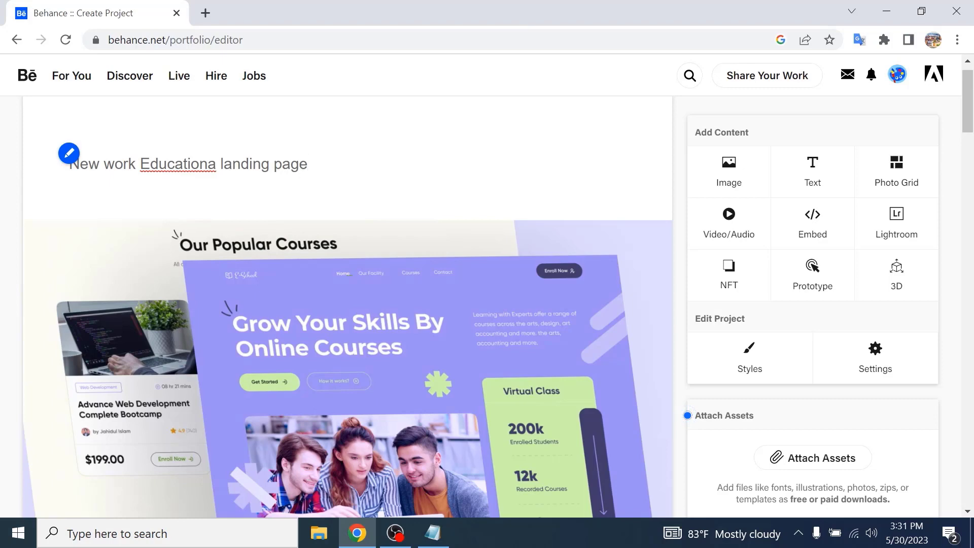
# - Open the Behance home page in a new tab and scroll through the feed
pyautogui.click(214, 14)
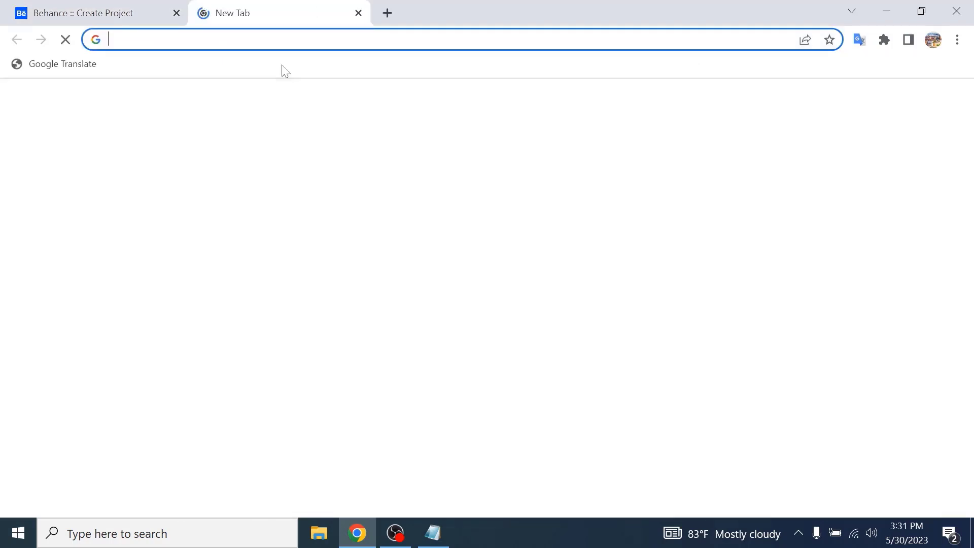
pyautogui.write('behance')
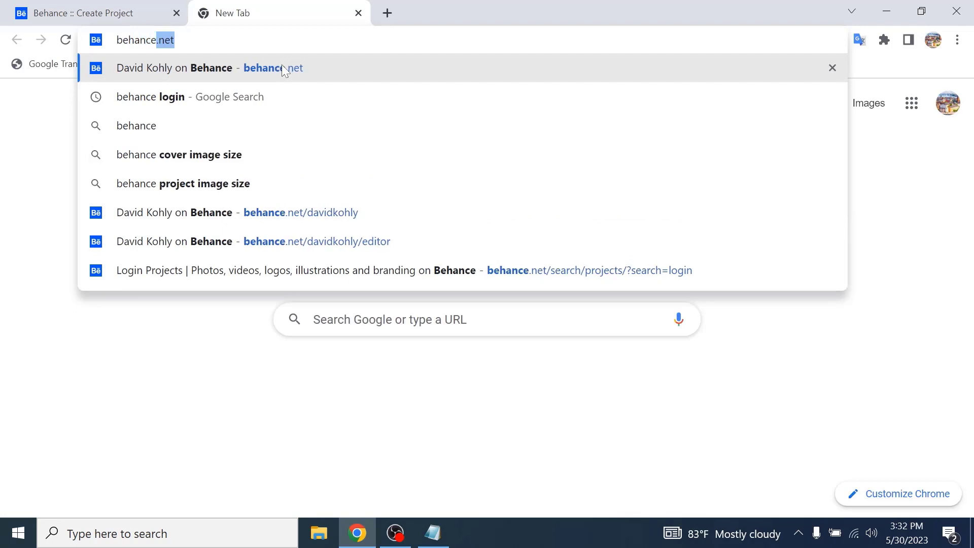
pyautogui.click(281, 67)
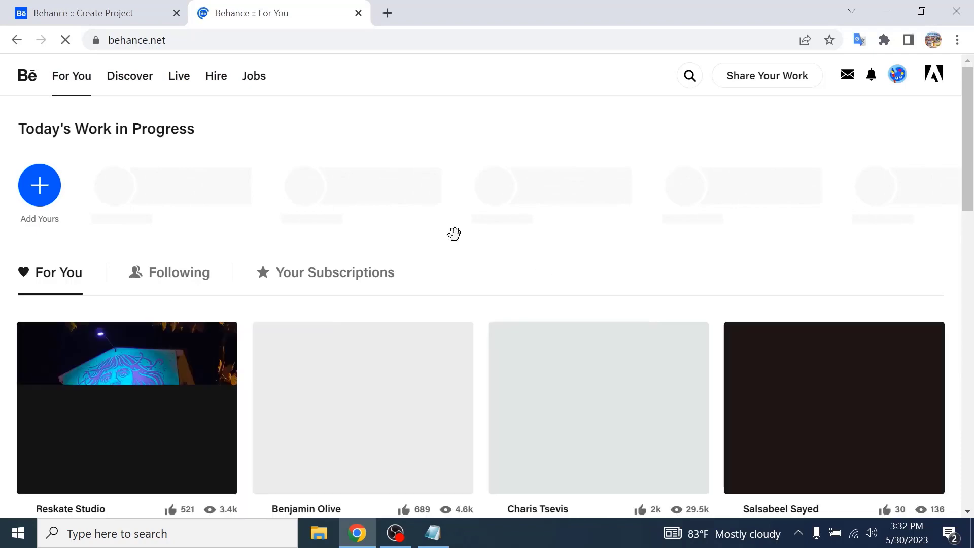
pyautogui.scroll(-5, 459, 223)
pyautogui.scroll(-6, 522, 302)
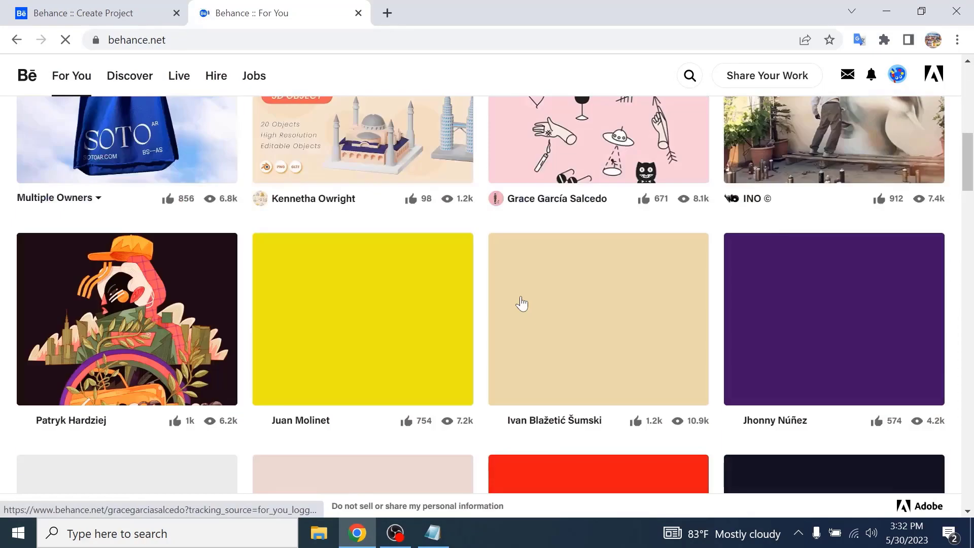
pyautogui.scroll(10, 507, 274)
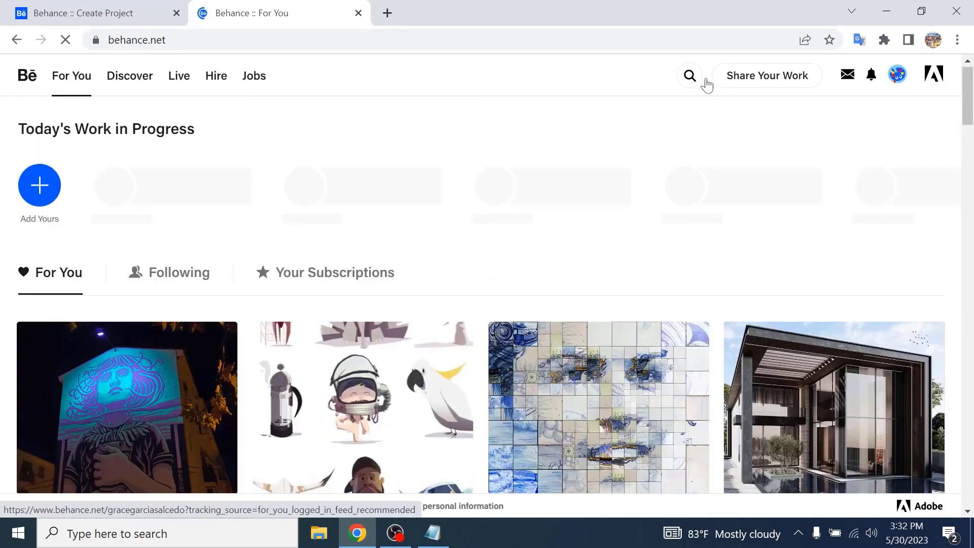
# - Search Behance projects for "g page" and browse the results
pyautogui.click(688, 75)
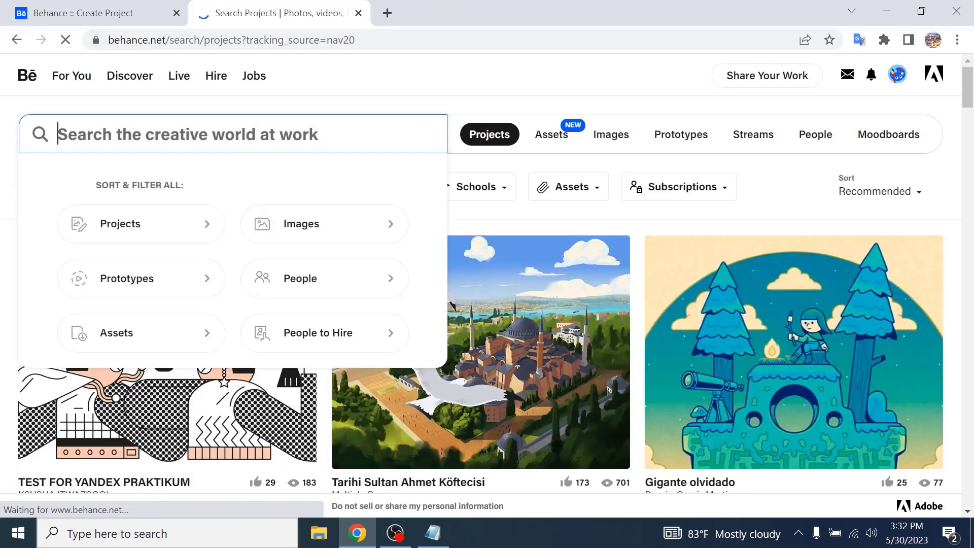
pyautogui.write('landin')
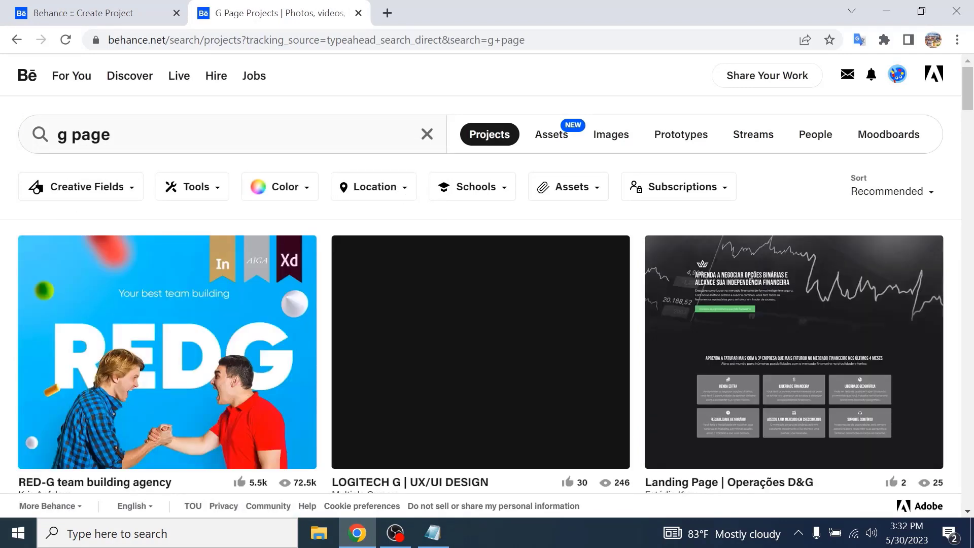
pyautogui.scroll(-5, 594, 410)
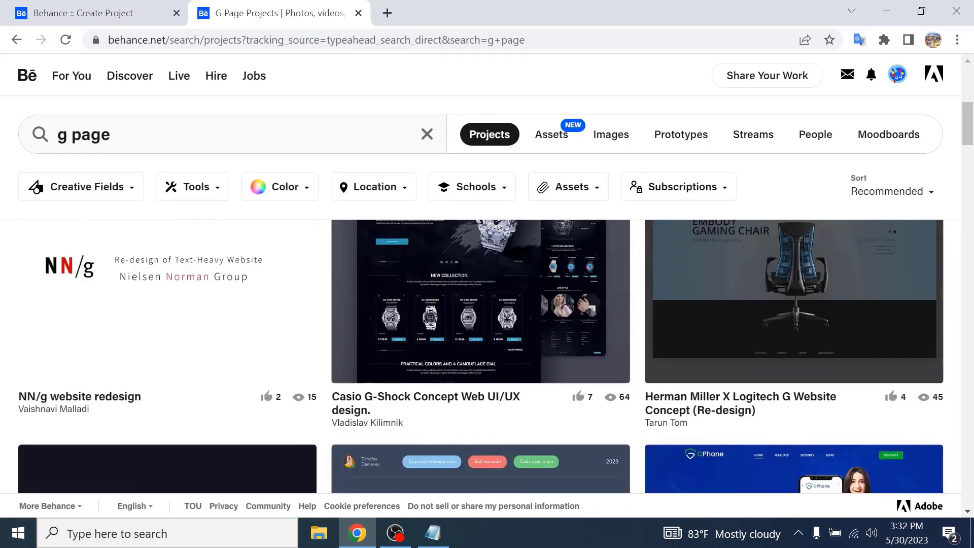
pyautogui.scroll(-4, 593, 410)
pyautogui.scroll(-10, 593, 410)
pyautogui.scroll(6, 543, 331)
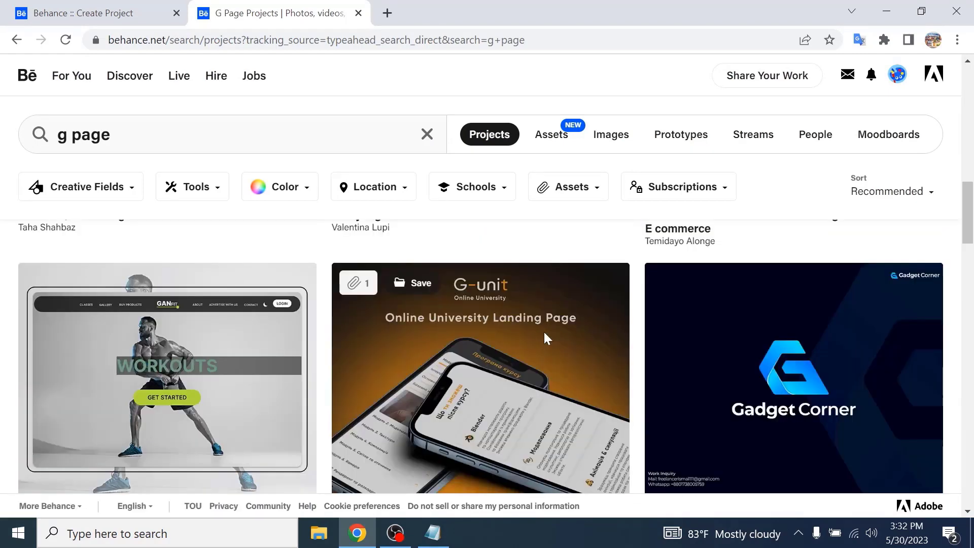
pyautogui.scroll(2, 546, 341)
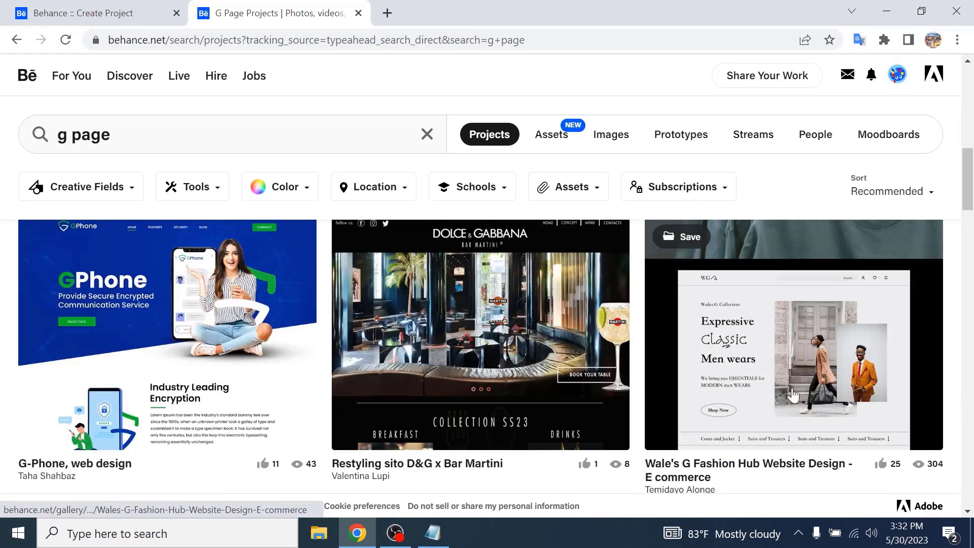
# - Open the Wale's G Fashion Hub Website Design project and scroll through it for reference
pyautogui.click(791, 387)
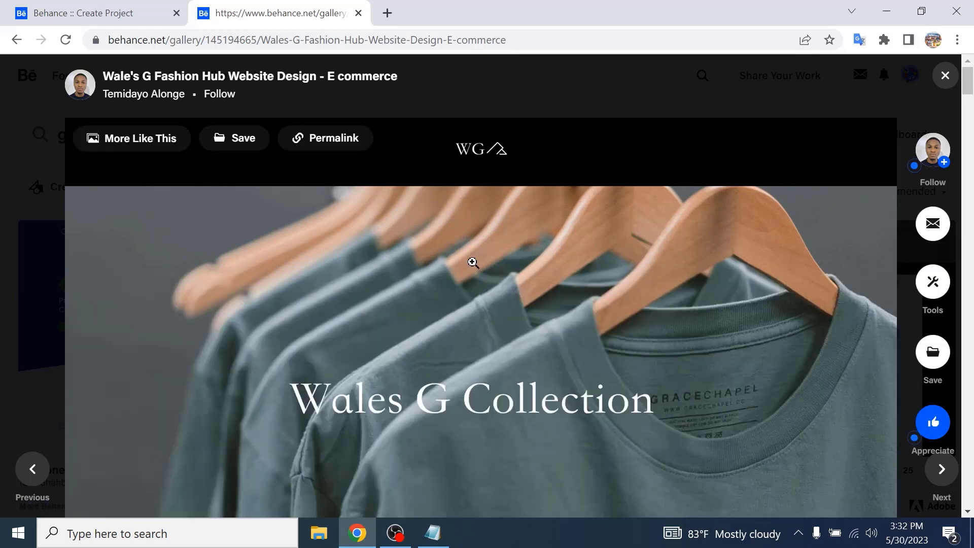
pyautogui.scroll(-10, 472, 263)
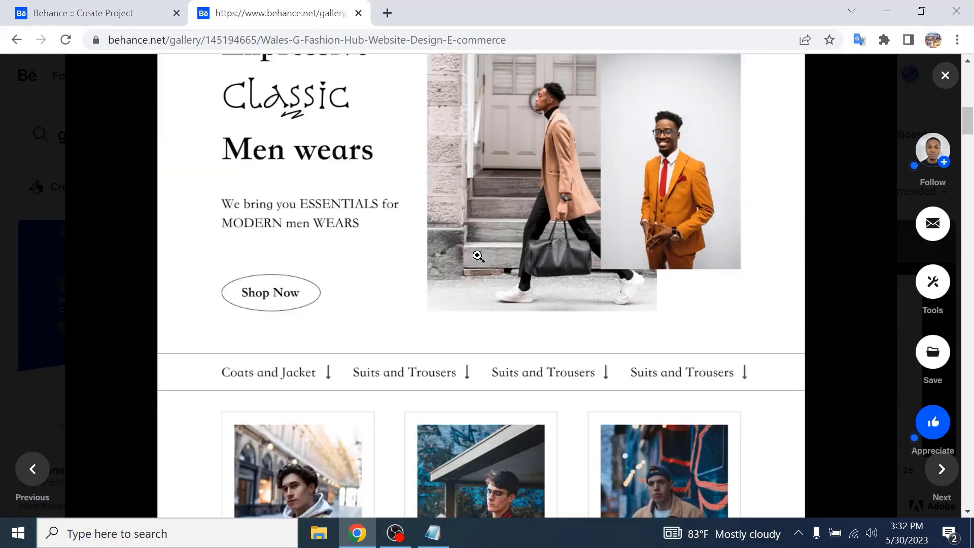
pyautogui.scroll(-15, 478, 255)
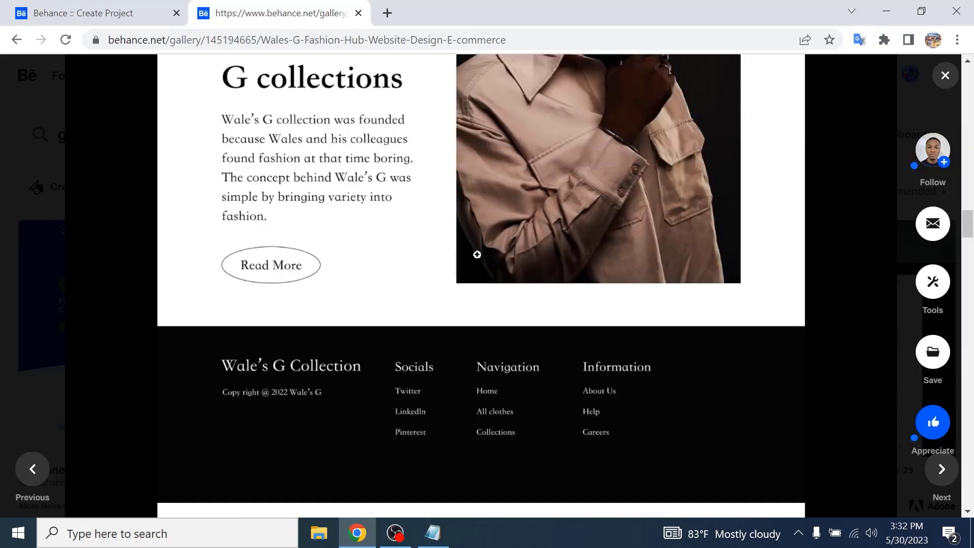
pyautogui.scroll(-12, 476, 255)
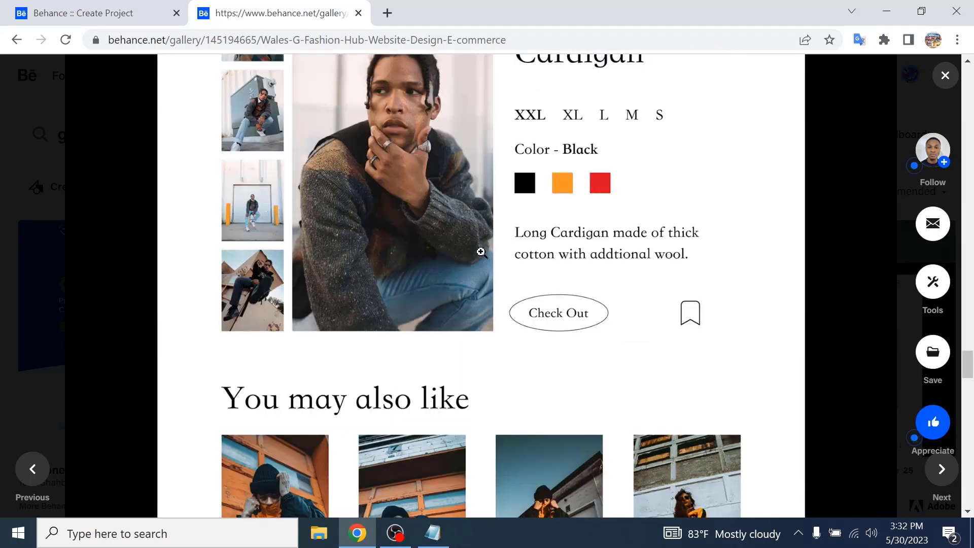
pyautogui.scroll(-15, 481, 252)
pyautogui.scroll(7, 479, 250)
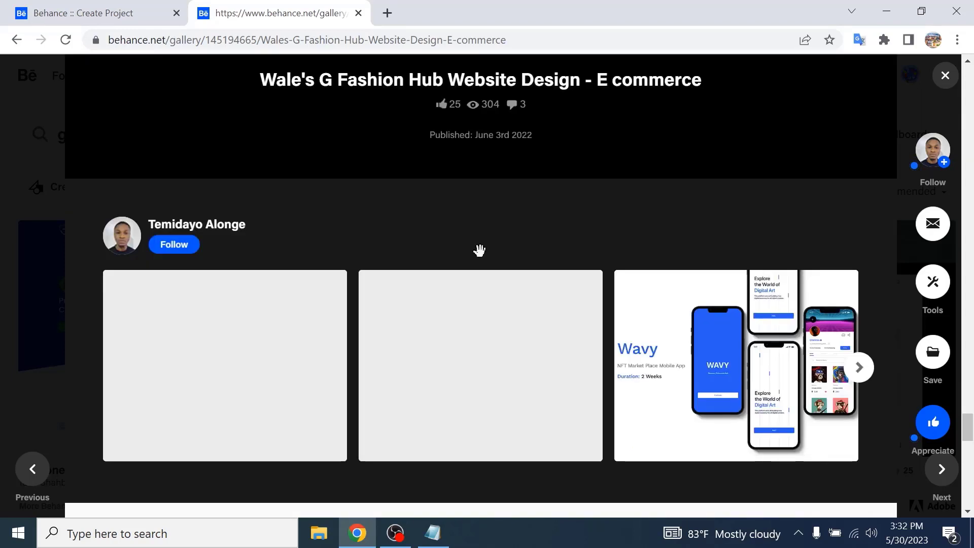
pyautogui.scroll(3, 526, 220)
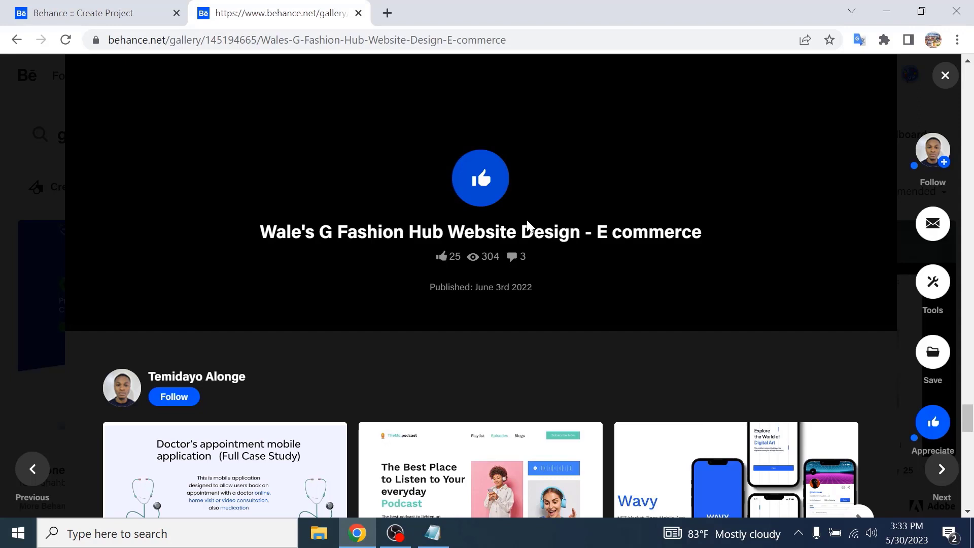
# - Finish scrolling through the reference project and close its tab
pyautogui.scroll(-10, 526, 220)
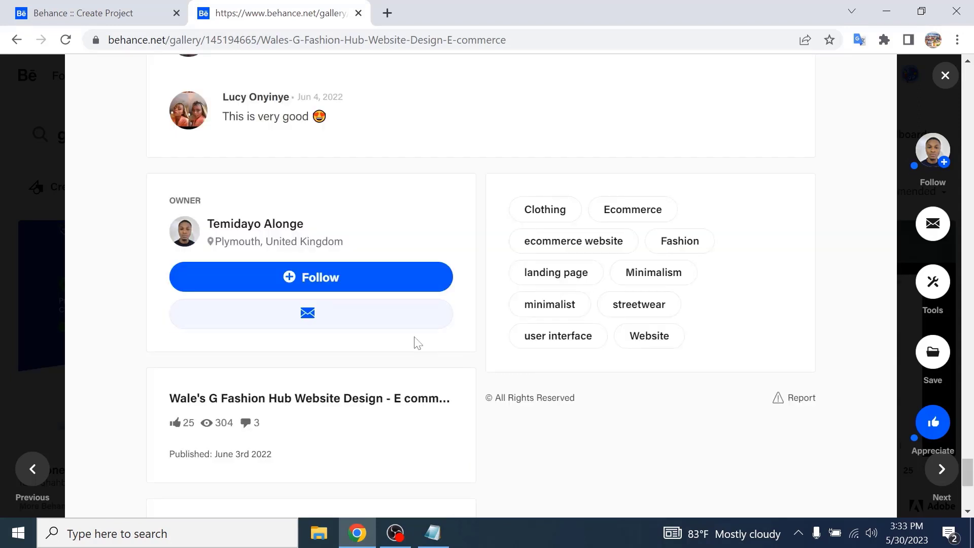
pyautogui.scroll(5, 417, 343)
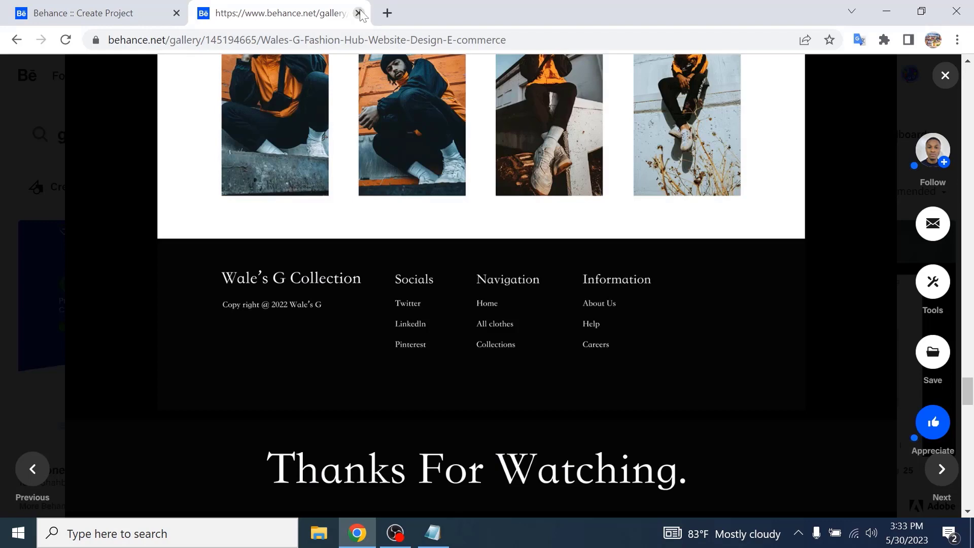
pyautogui.click(358, 13)
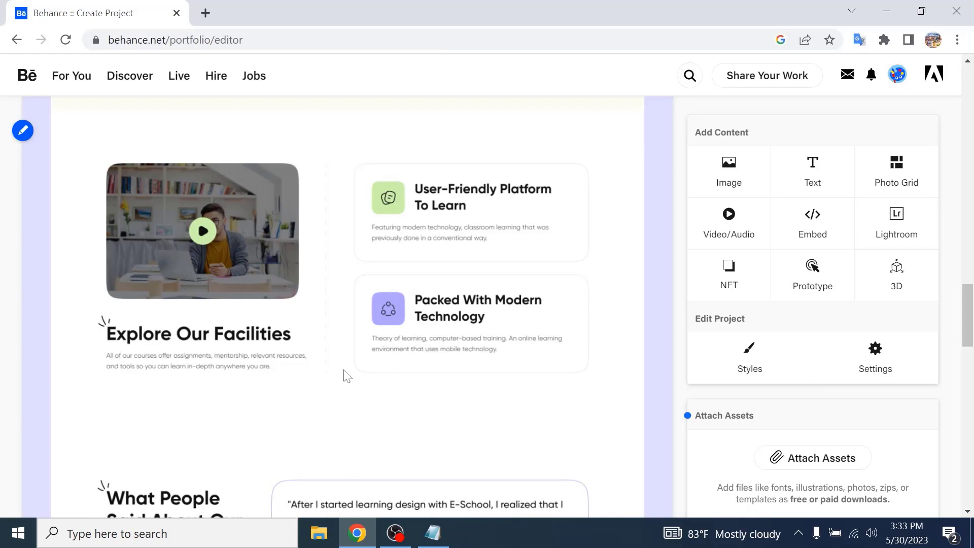
# - Reorder the project content, moving the last image up to the second image position, and save the new order
pyautogui.scroll(-10, 559, 362)
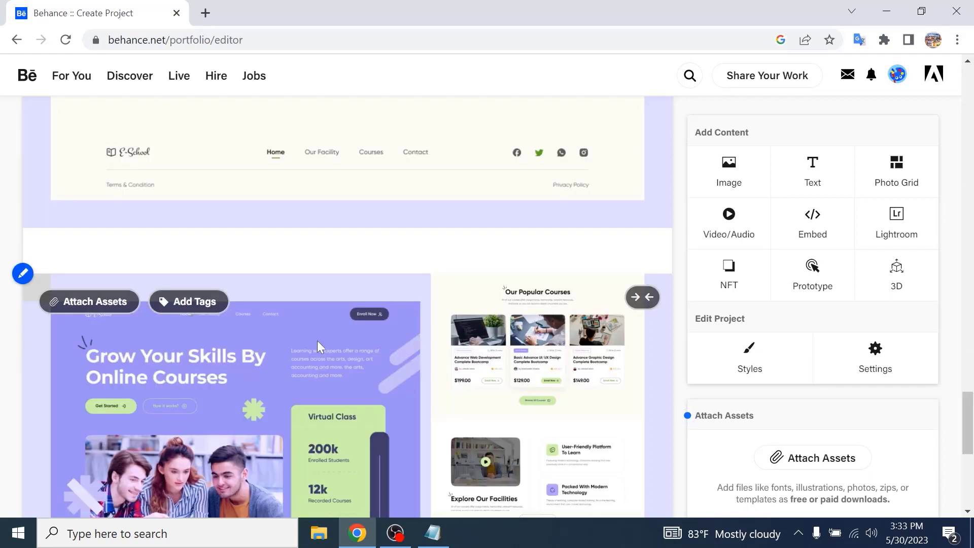
pyautogui.click(57, 282)
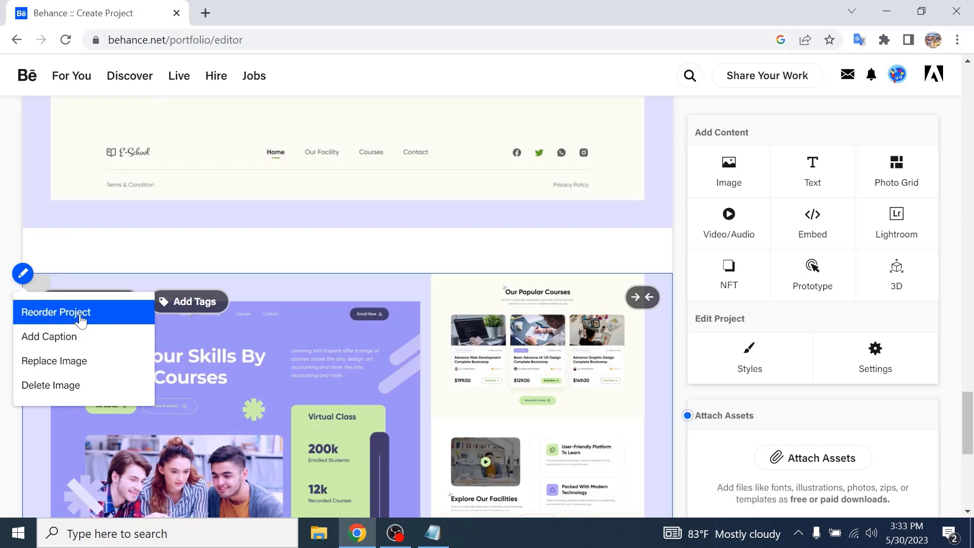
pyautogui.click(81, 320)
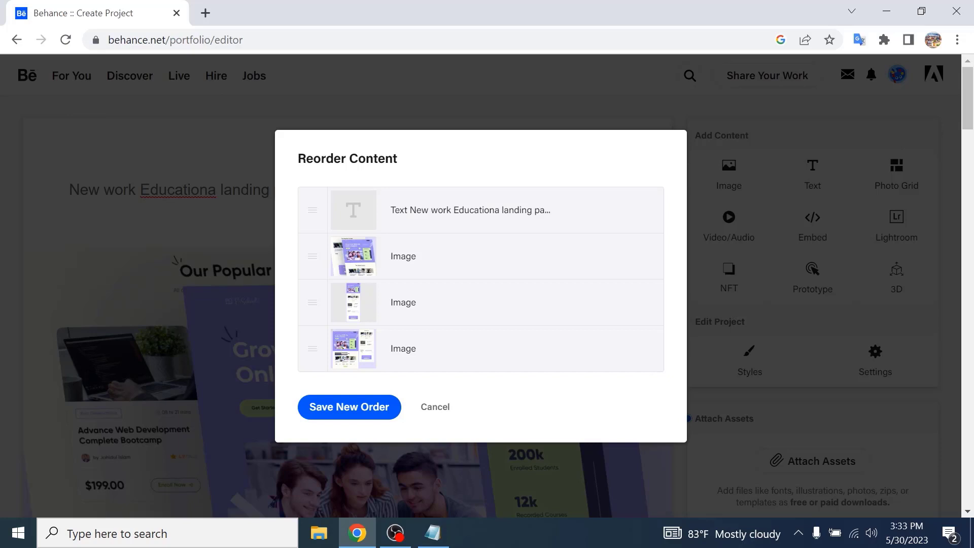
pyautogui.moveTo(313, 348); pyautogui.dragTo(319, 279)
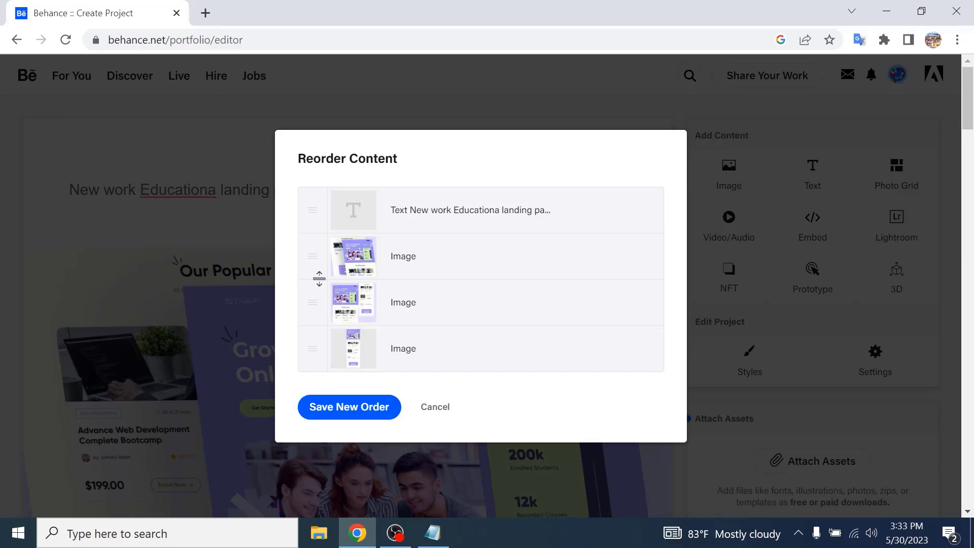
pyautogui.click(349, 407)
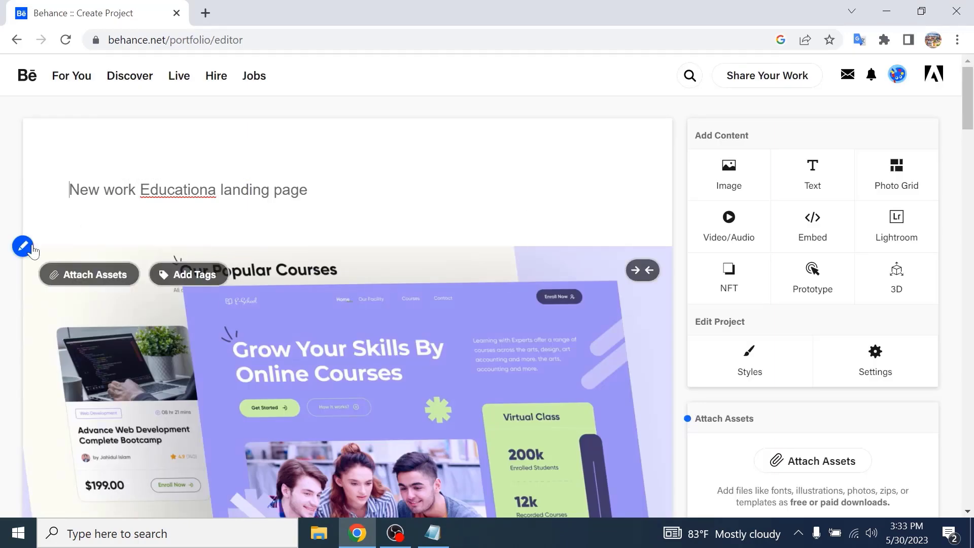
# - Give the first image breathing room by adding padding to its sides
pyautogui.click(30, 248)
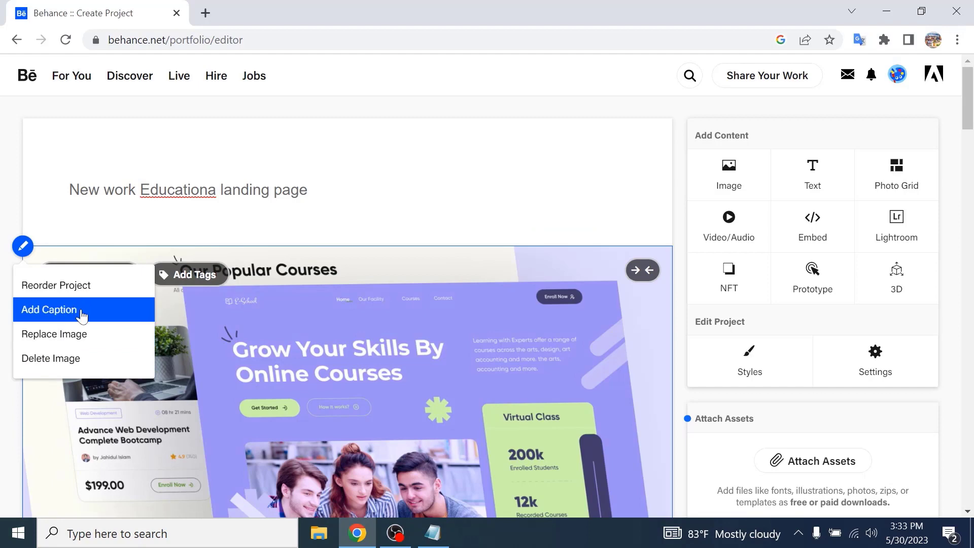
pyautogui.moveTo(312, 224)
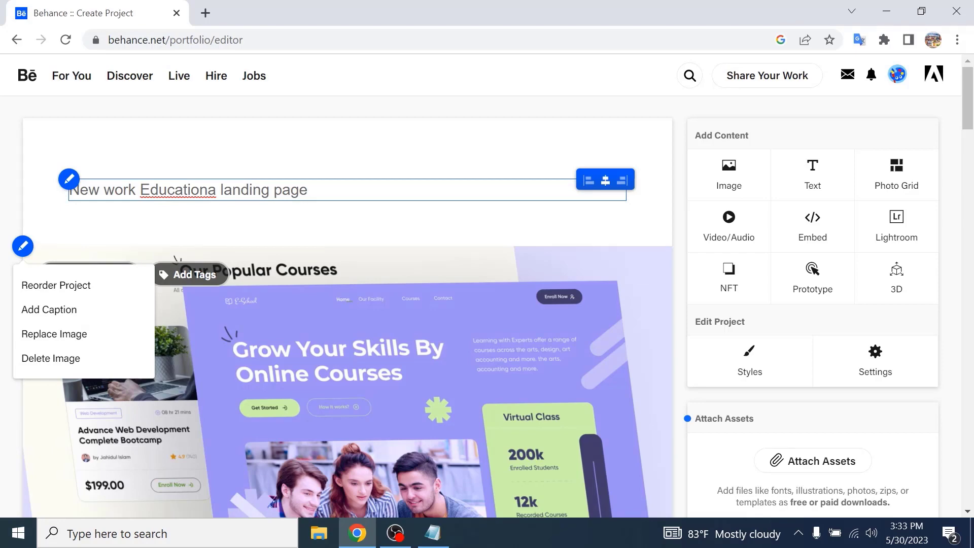
pyautogui.click(643, 270)
pyautogui.scroll(-6, 623, 307)
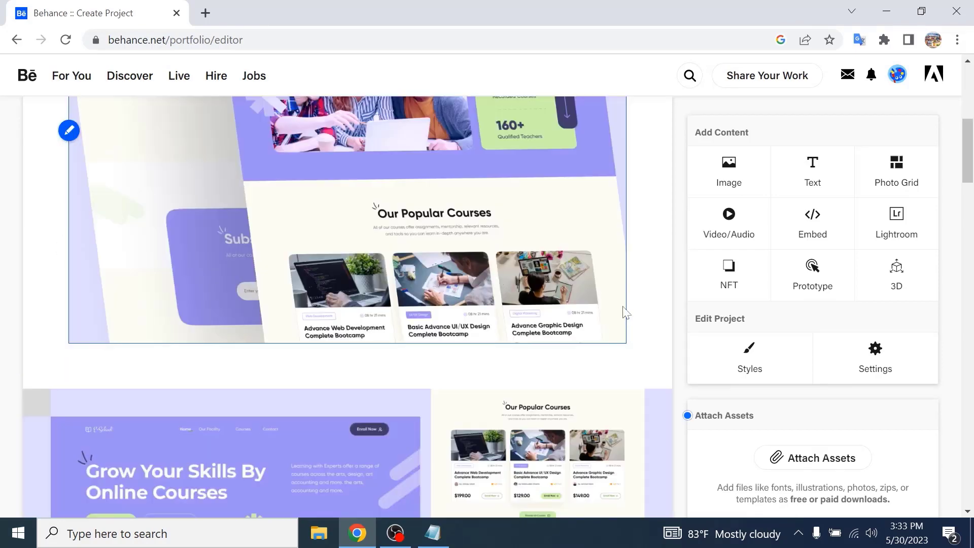
pyautogui.scroll(-4, 625, 312)
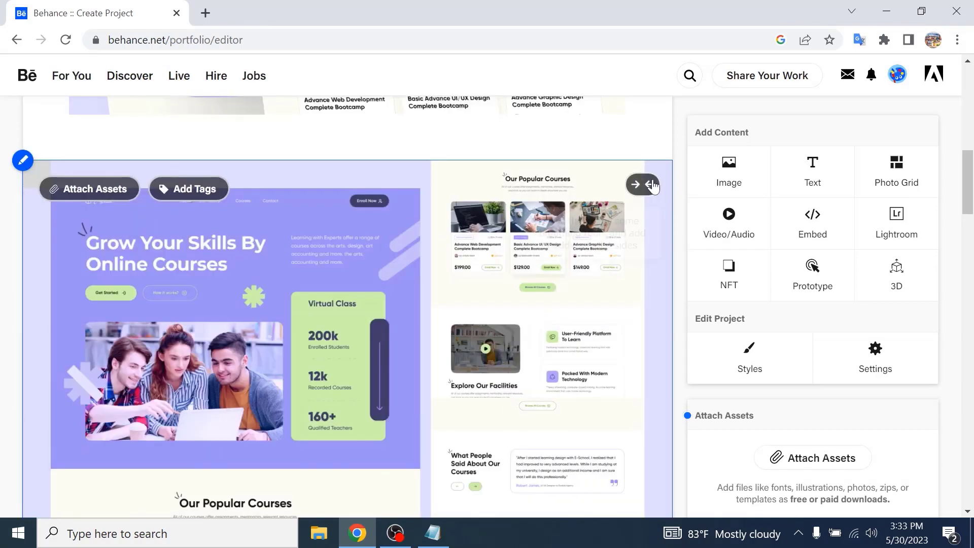
pyautogui.click(644, 184)
pyautogui.scroll(10, 608, 193)
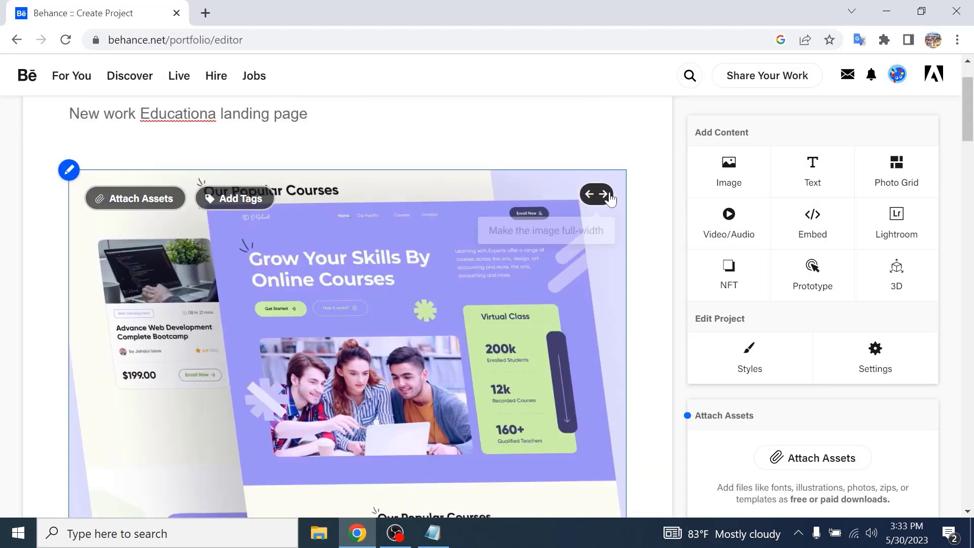
# - Set the project background colour to the purple sampled from the image with the eyedropper, and save the styles
pyautogui.click(751, 361)
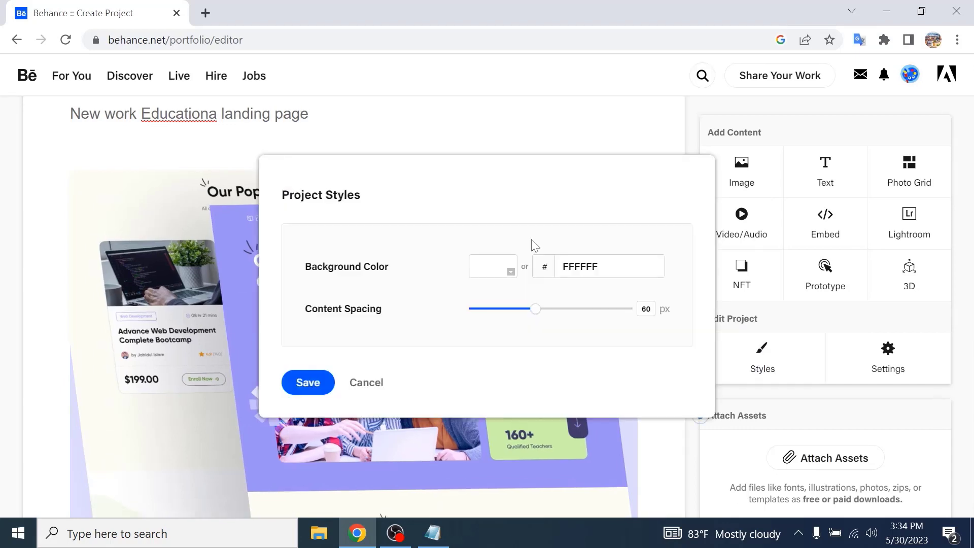
pyautogui.click(504, 270)
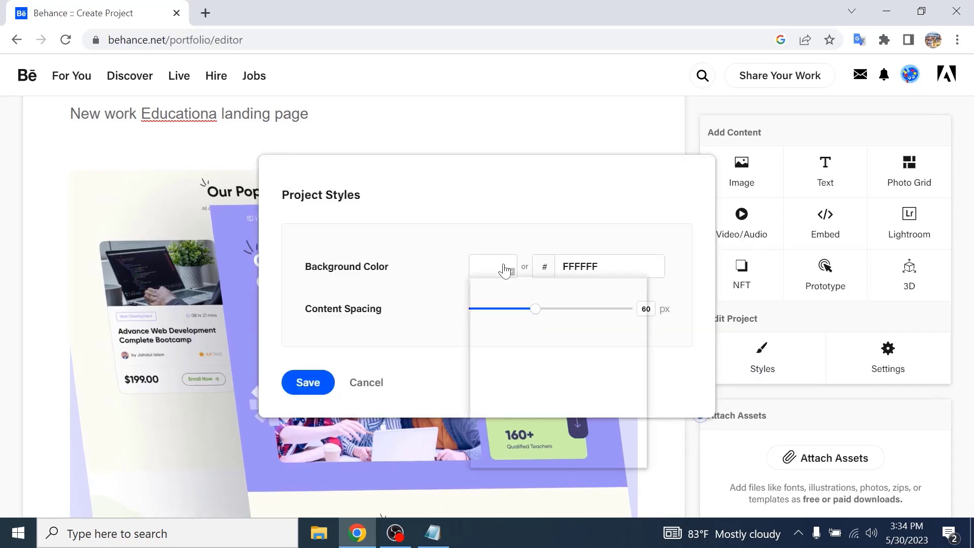
pyautogui.click(487, 402)
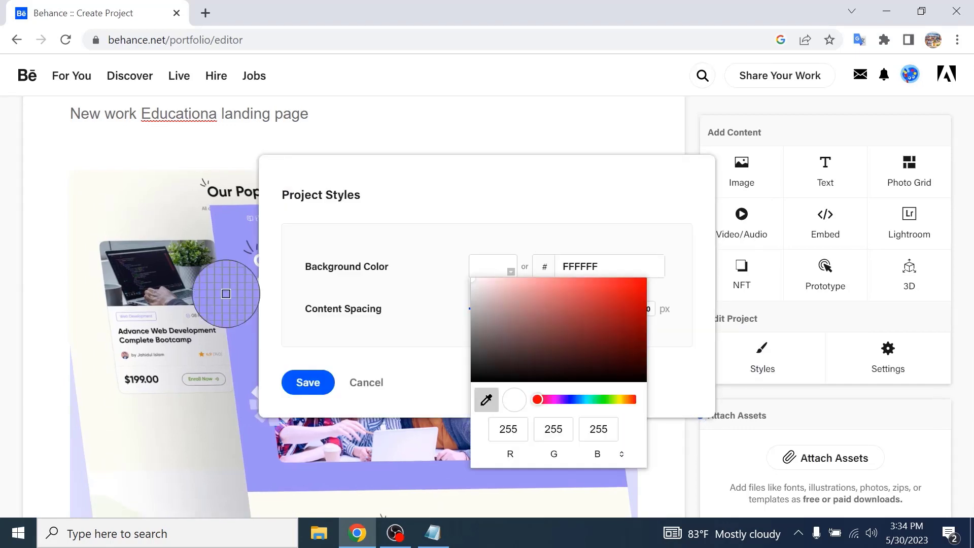
pyautogui.click(232, 321)
pyautogui.click(308, 383)
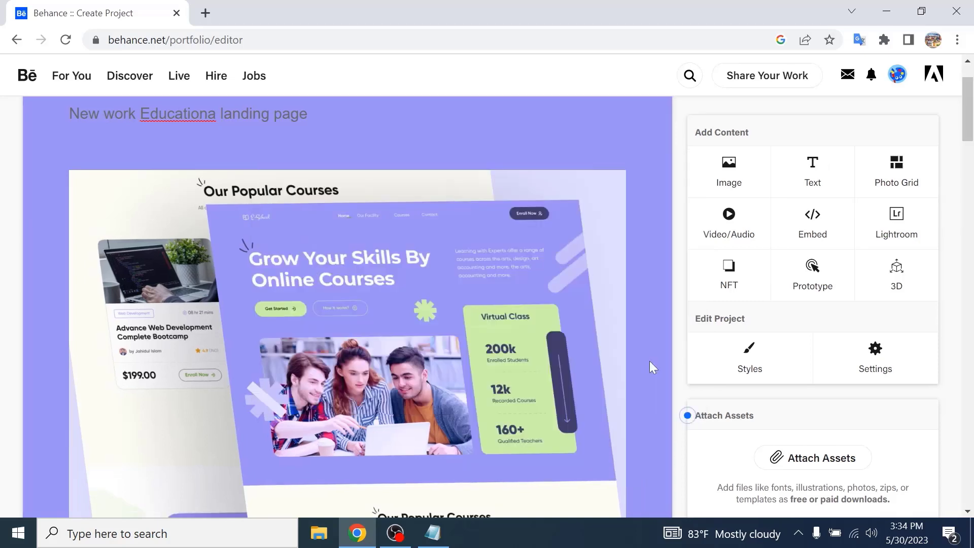
# - Add side padding to the second and third images
pyautogui.scroll(-10, 649, 361)
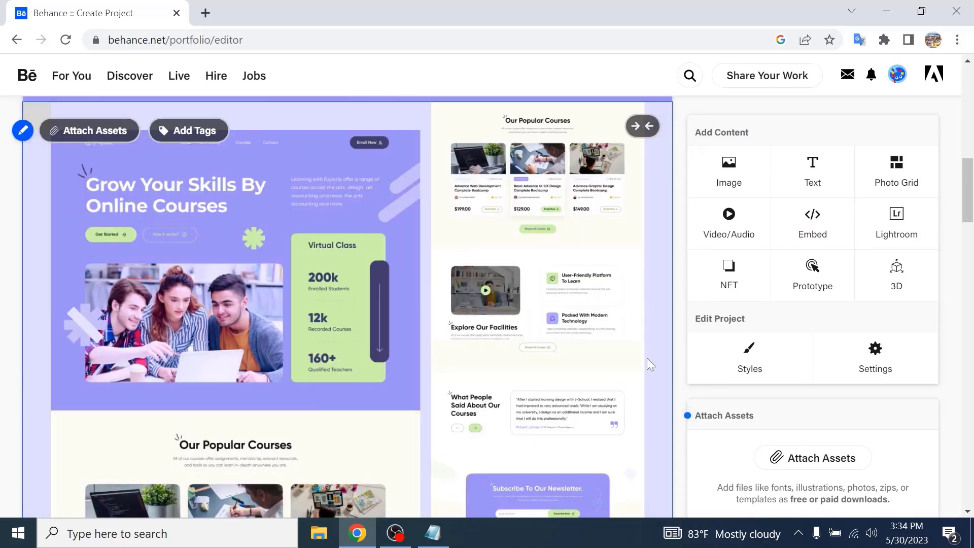
pyautogui.scroll(8, 648, 359)
pyautogui.scroll(-5, 648, 358)
pyautogui.click(651, 335)
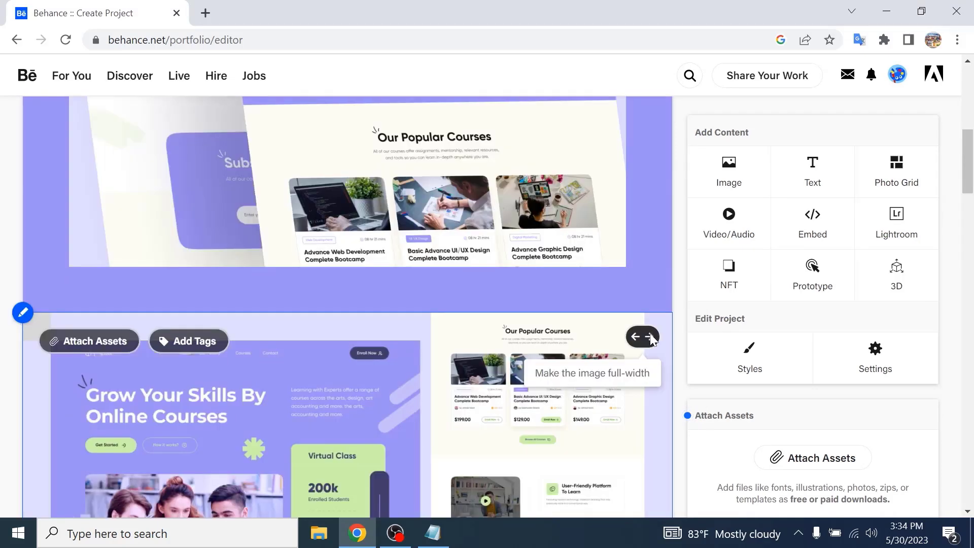
pyautogui.scroll(-9, 653, 339)
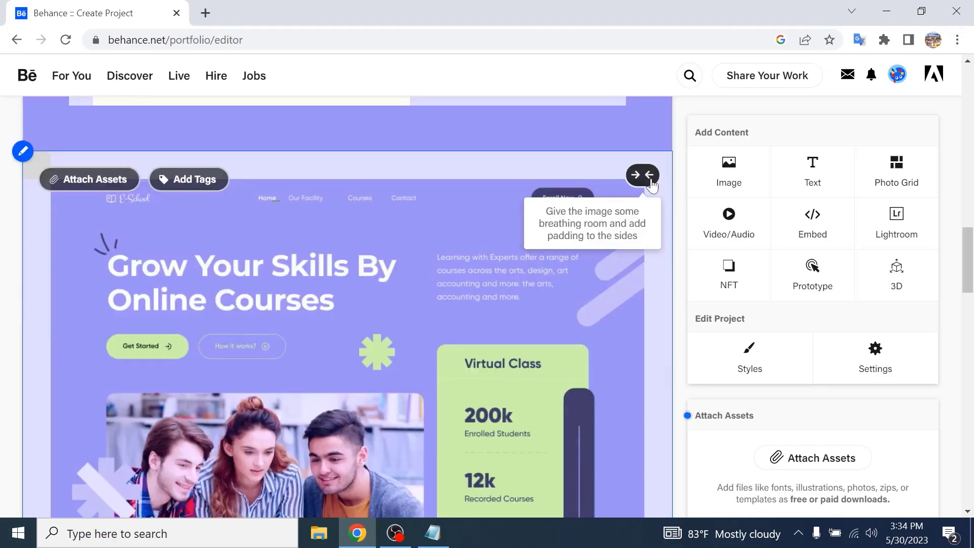
pyautogui.click(651, 175)
pyautogui.scroll(3, 643, 233)
# - Reduce the project's content spacing with the Styles slider and save
pyautogui.moveTo(456, 285)
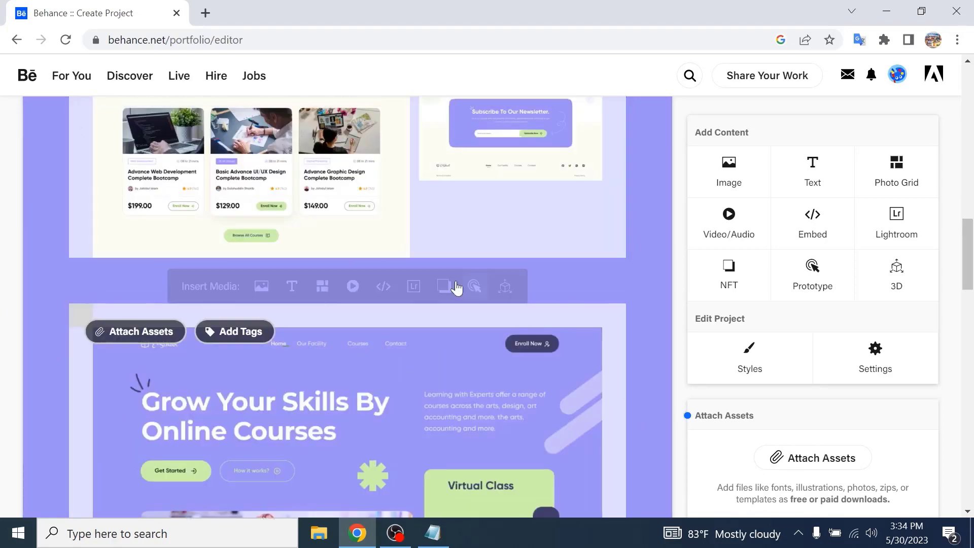
pyautogui.click(760, 364)
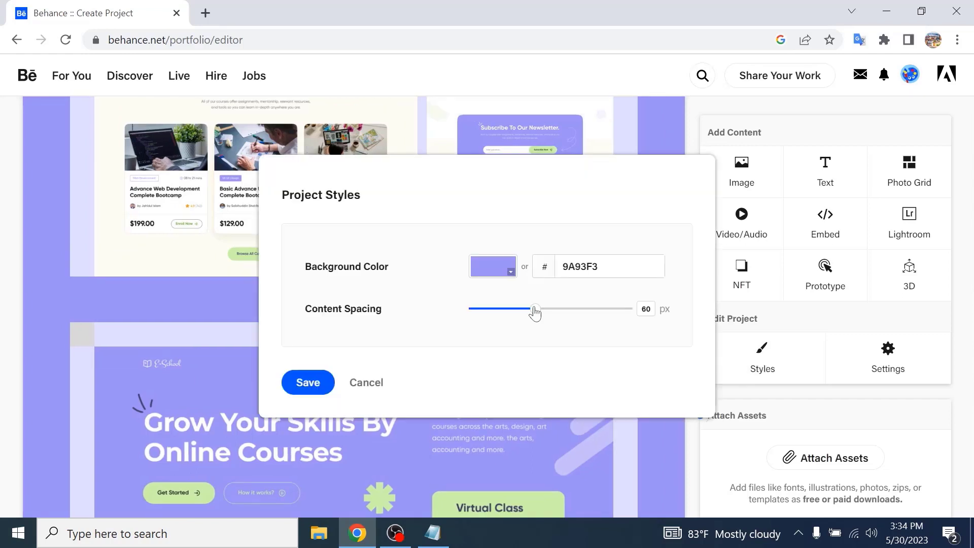
pyautogui.moveTo(535, 313); pyautogui.dragTo(492, 311)
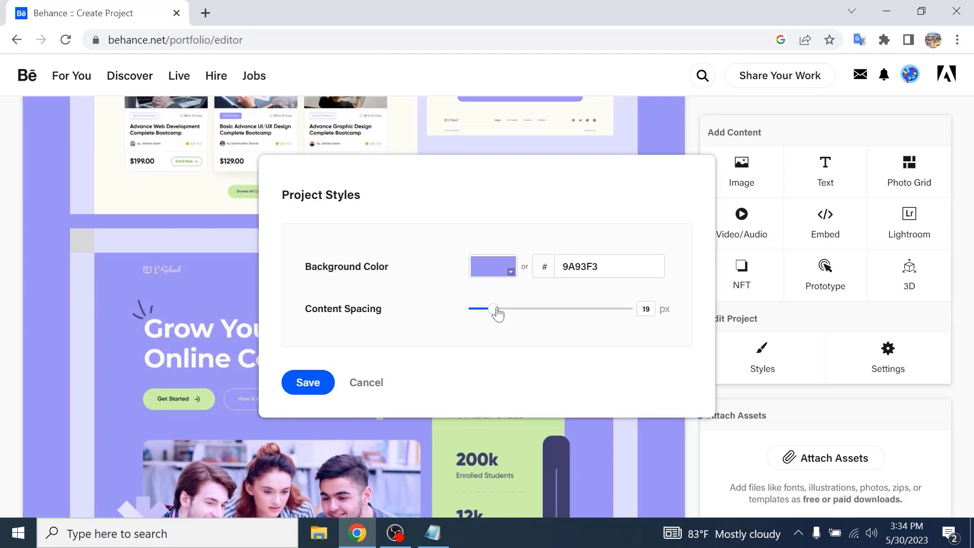
pyautogui.moveTo(497, 313); pyautogui.dragTo(473, 309)
pyautogui.click(303, 383)
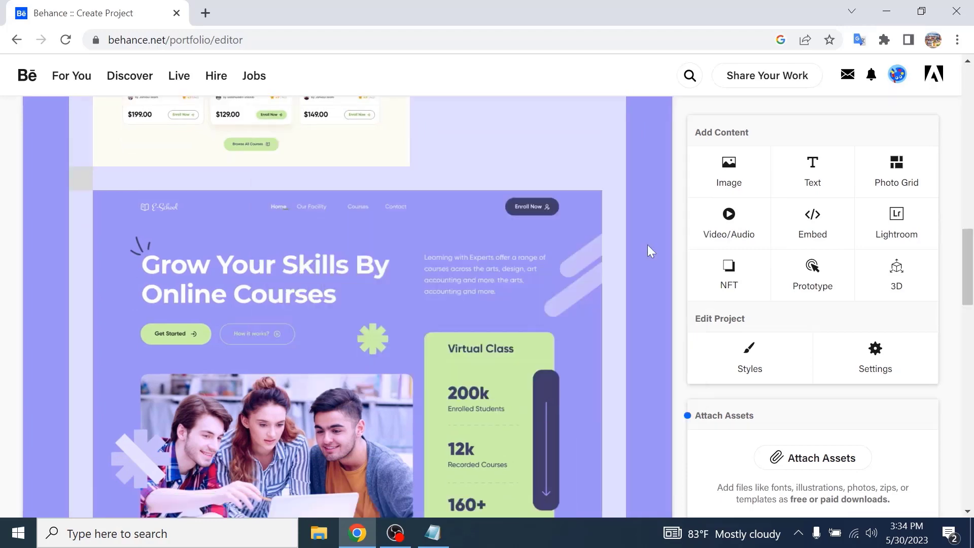
# - Format the title text as bold, centred and white (FFFFFF)
pyautogui.scroll(-3, 647, 239)
pyautogui.scroll(4, 647, 230)
pyautogui.scroll(10, 647, 232)
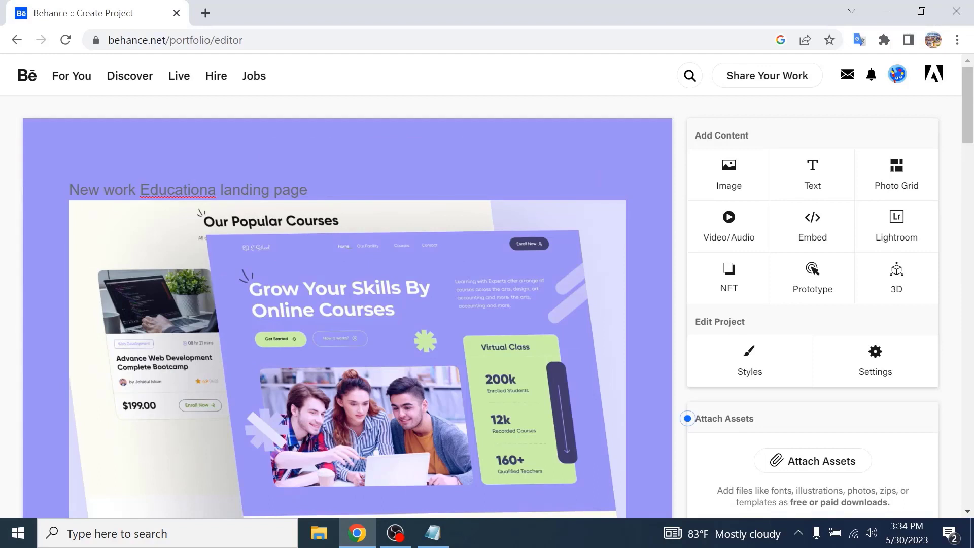
pyautogui.tripleClick(164, 191)
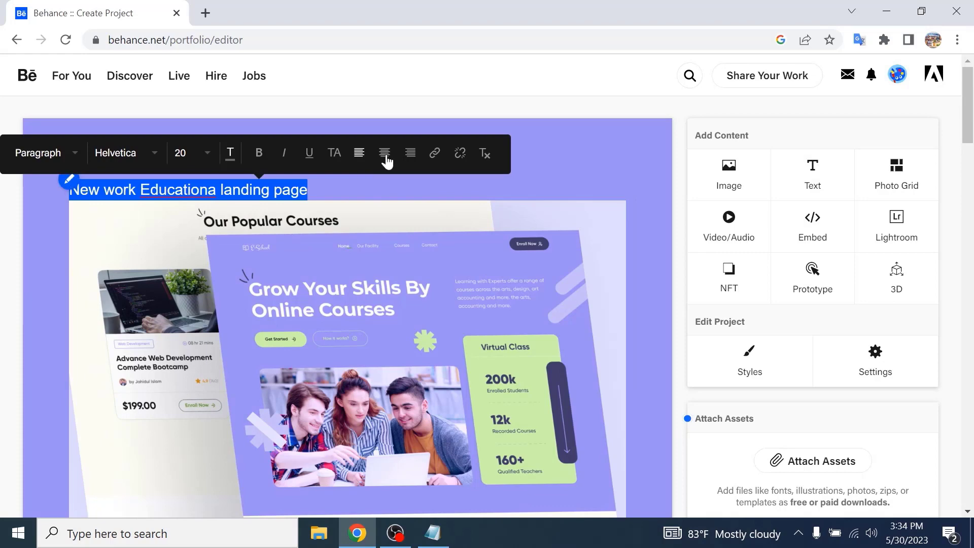
pyautogui.hotkey('ctrl', 'b')
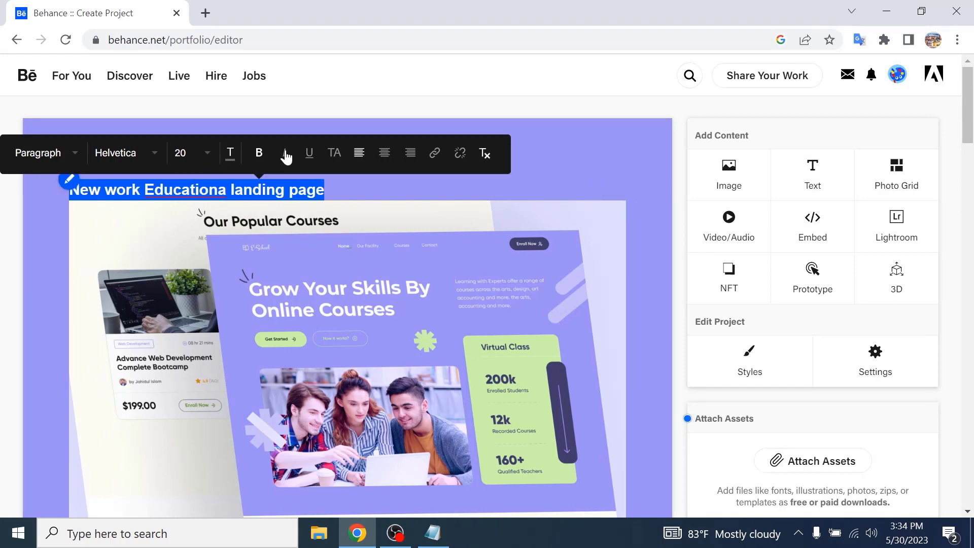
pyautogui.click(385, 155)
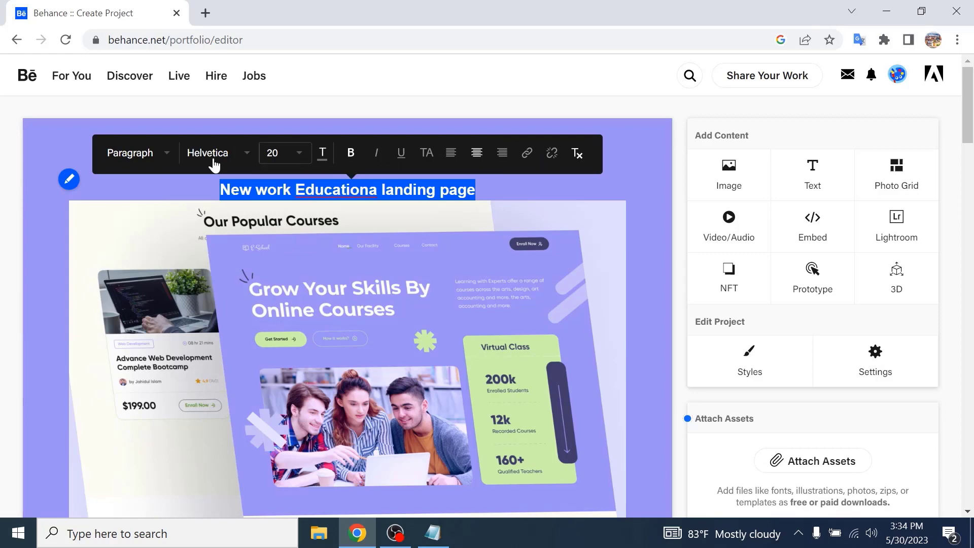
pyautogui.click(324, 151)
pyautogui.click(335, 66)
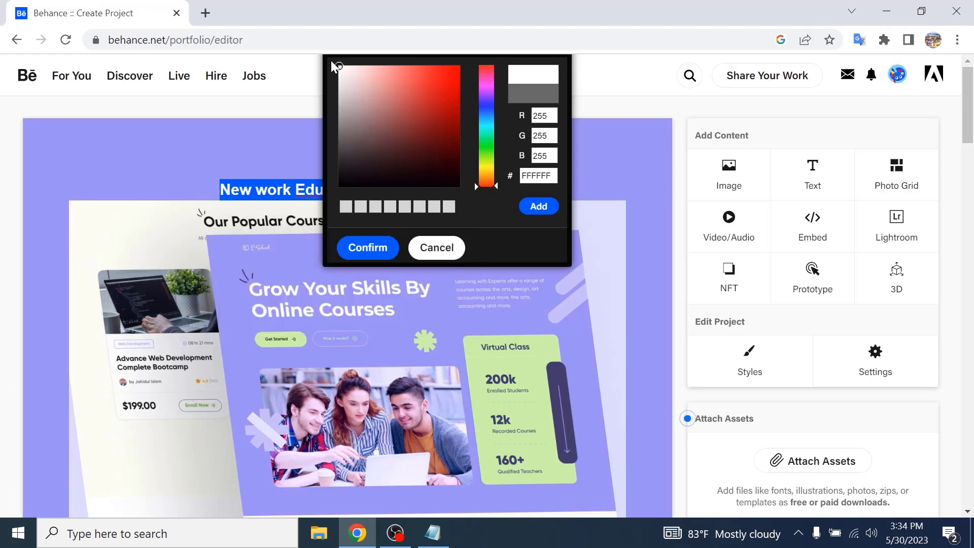
pyautogui.click(349, 247)
pyautogui.click(487, 189)
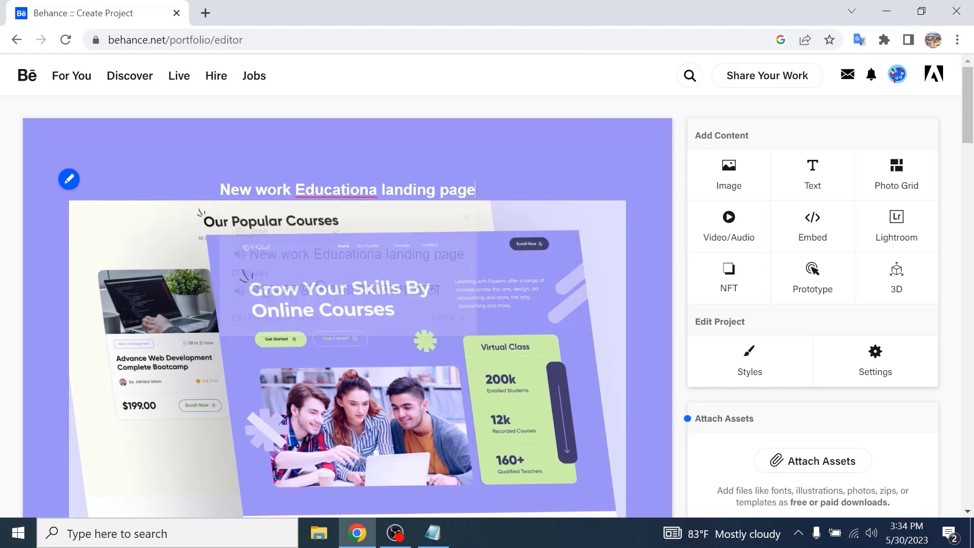
# - Scroll through the whole project to review its layout
pyautogui.scroll(-6, 576, 266)
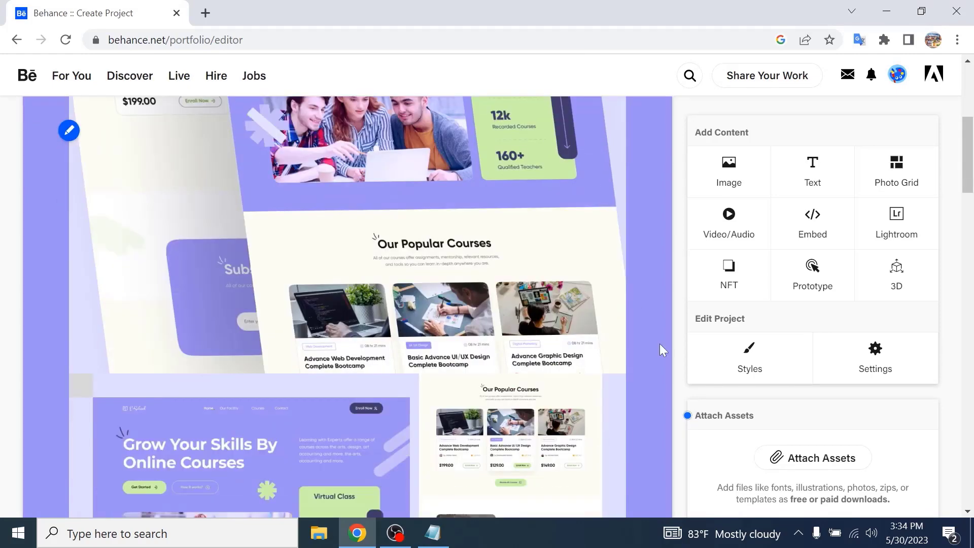
pyautogui.scroll(-10, 656, 367)
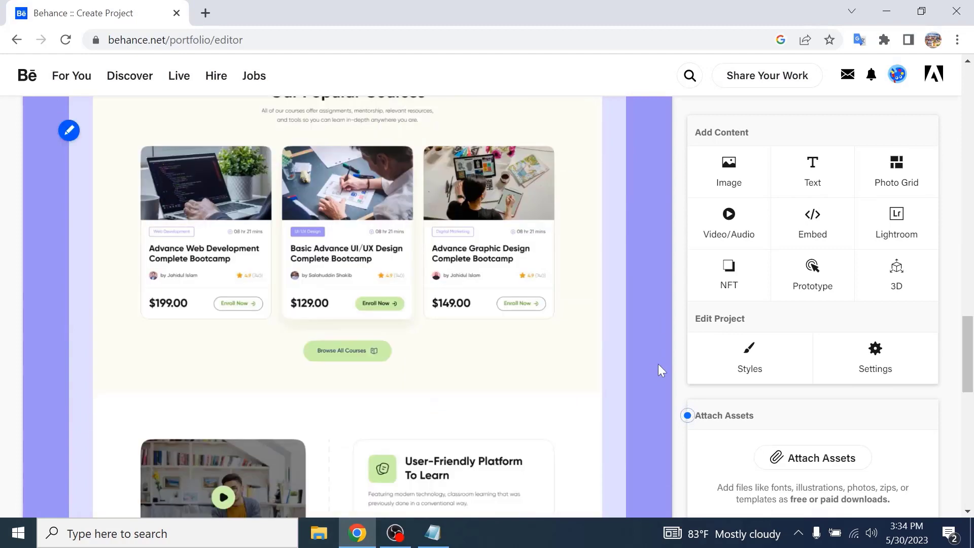
pyautogui.scroll(-10, 657, 376)
pyautogui.scroll(15, 654, 391)
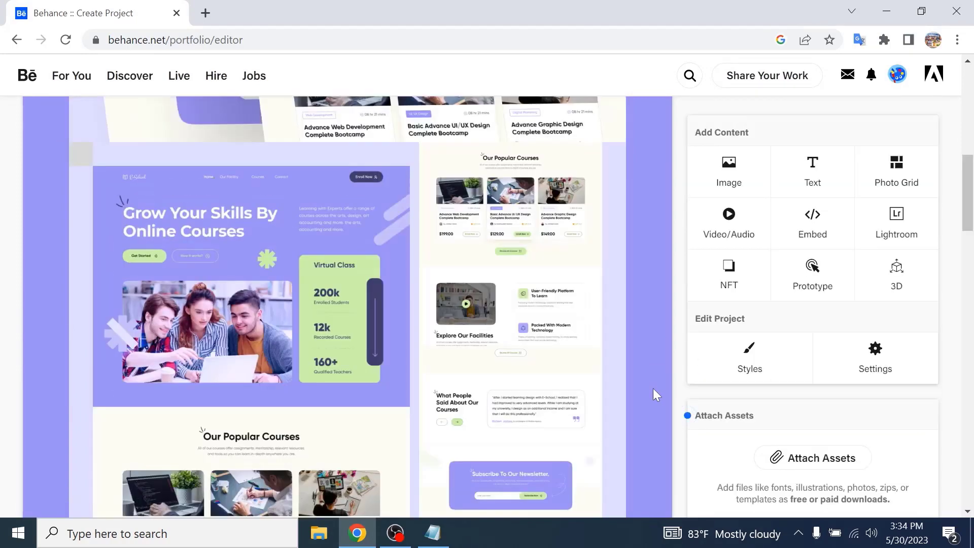
pyautogui.scroll(-5, 653, 388)
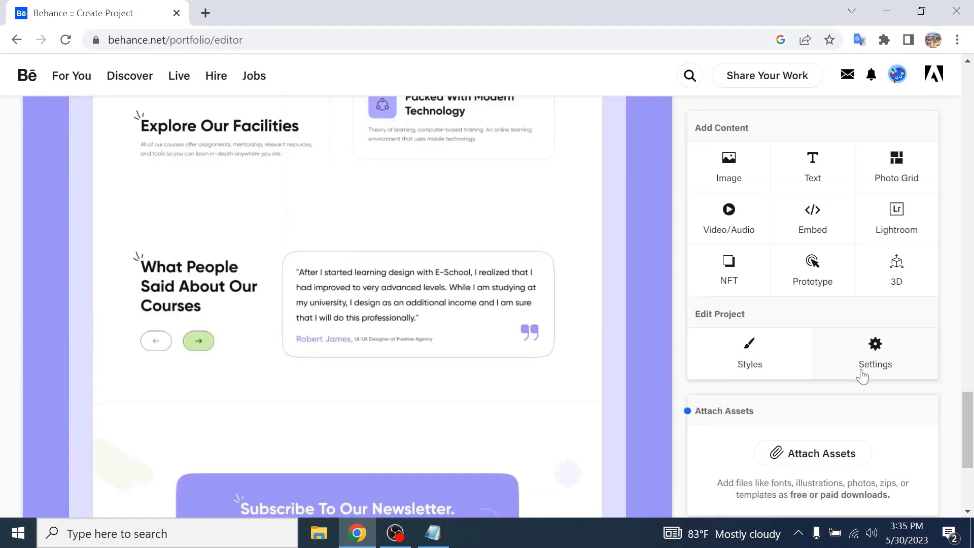
pyautogui.scroll(-5, 863, 376)
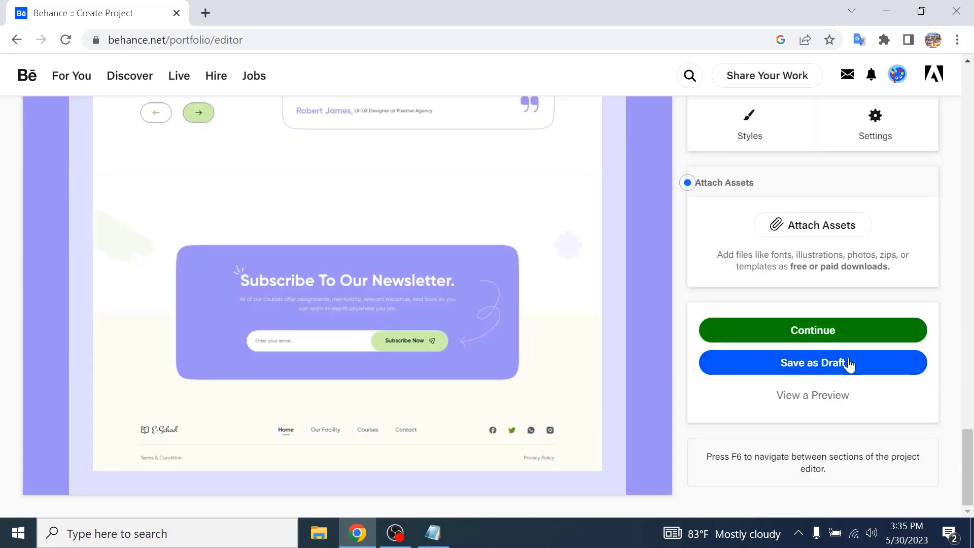
# - Continue to the project details and set a new cover image from the file Behance Tumbnail, cropping it
pyautogui.click(849, 331)
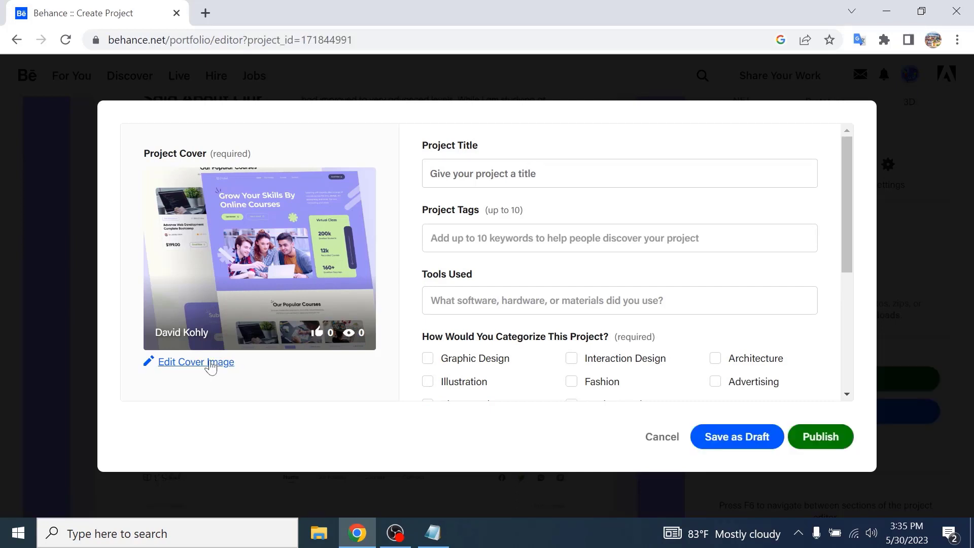
pyautogui.click(212, 366)
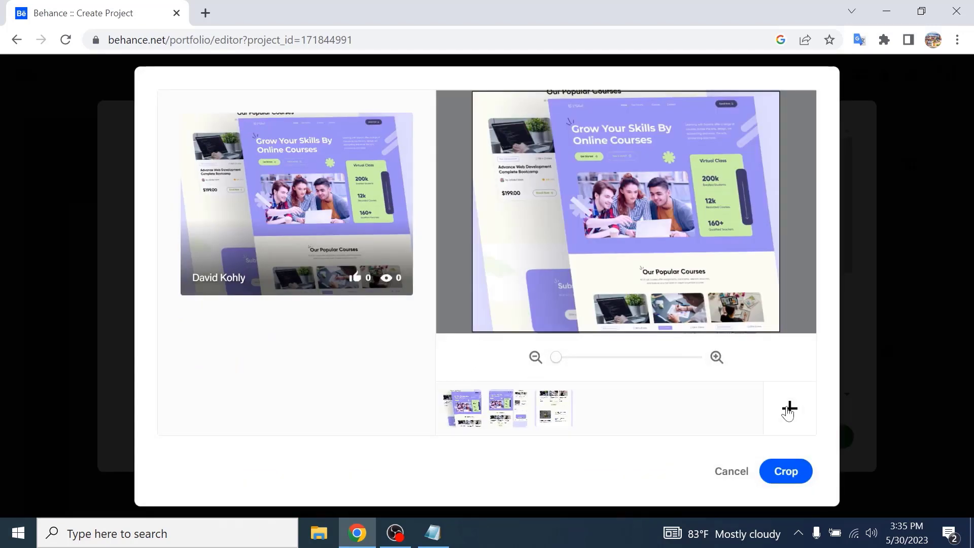
pyautogui.click(789, 409)
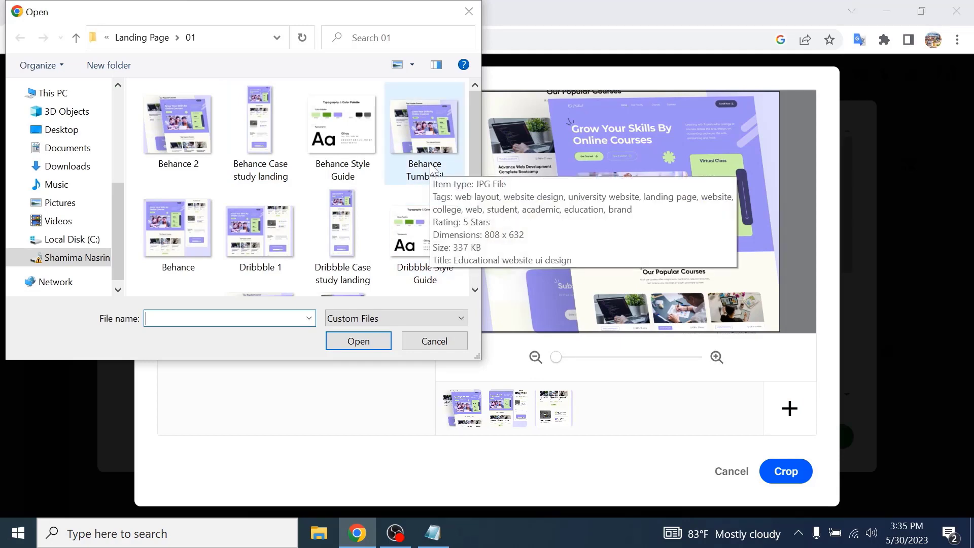
pyautogui.click(432, 167)
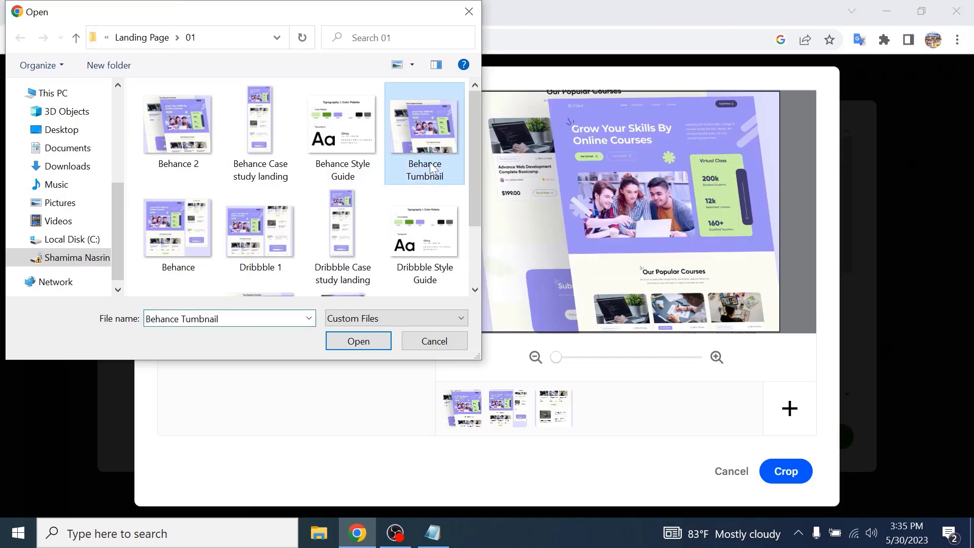
pyautogui.click(358, 341)
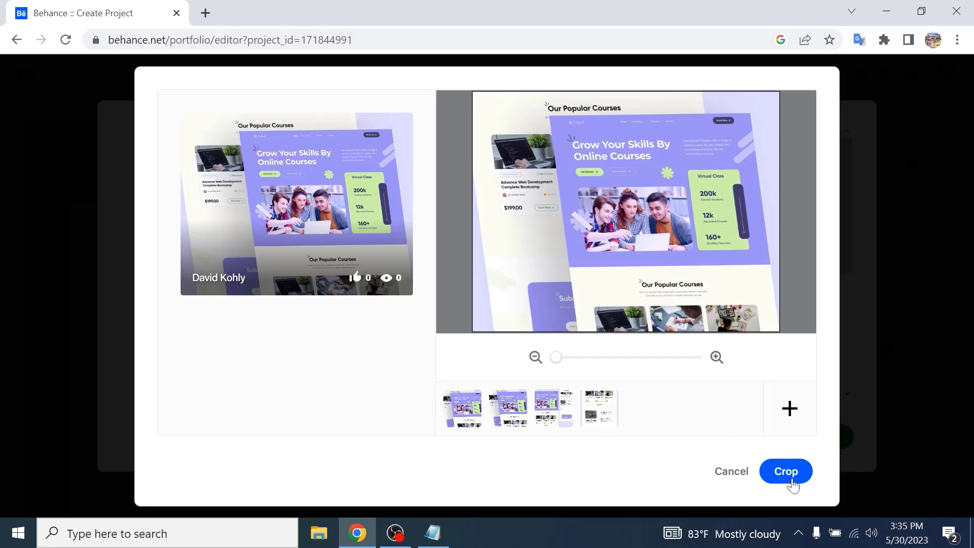
pyautogui.click(790, 477)
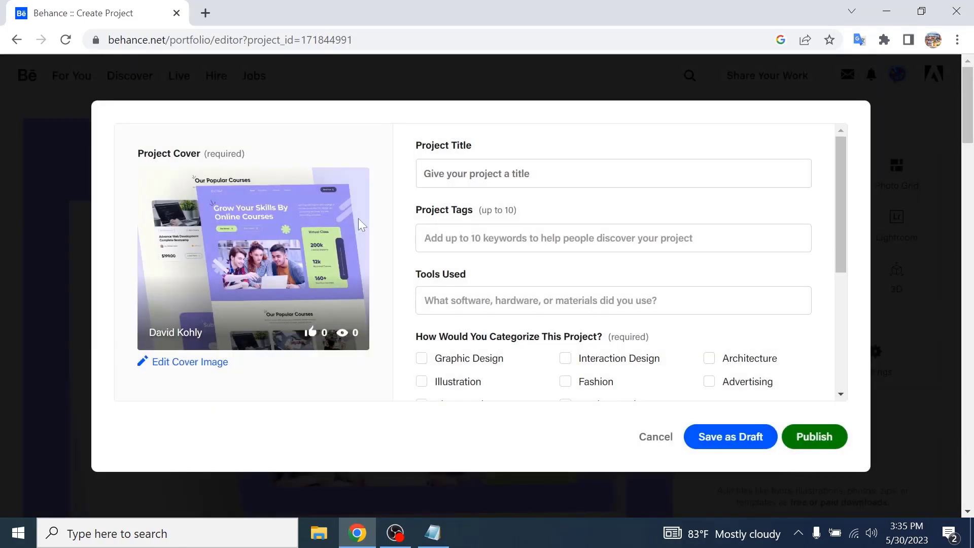
# - Enter the project title "Edyucational landing page"
pyautogui.click(545, 173)
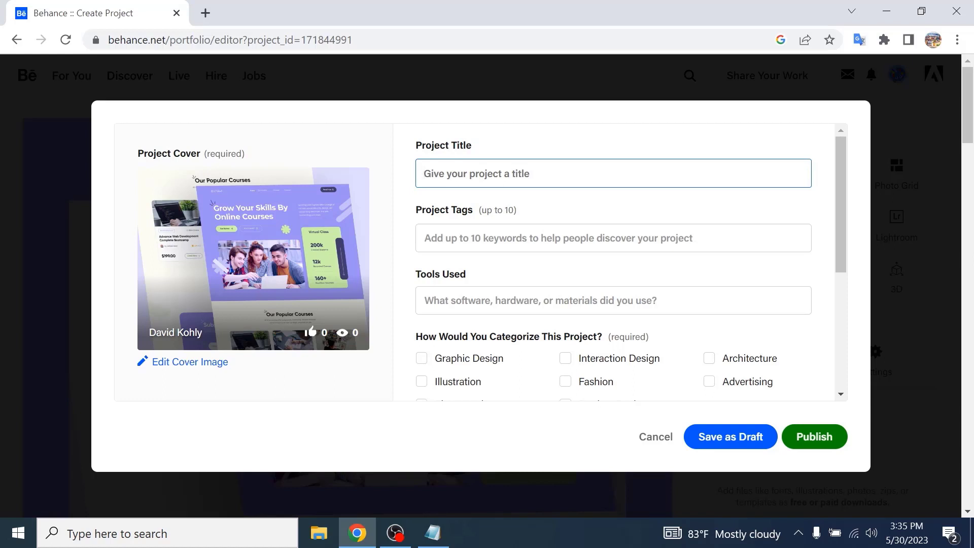
pyautogui.write('Edyu')
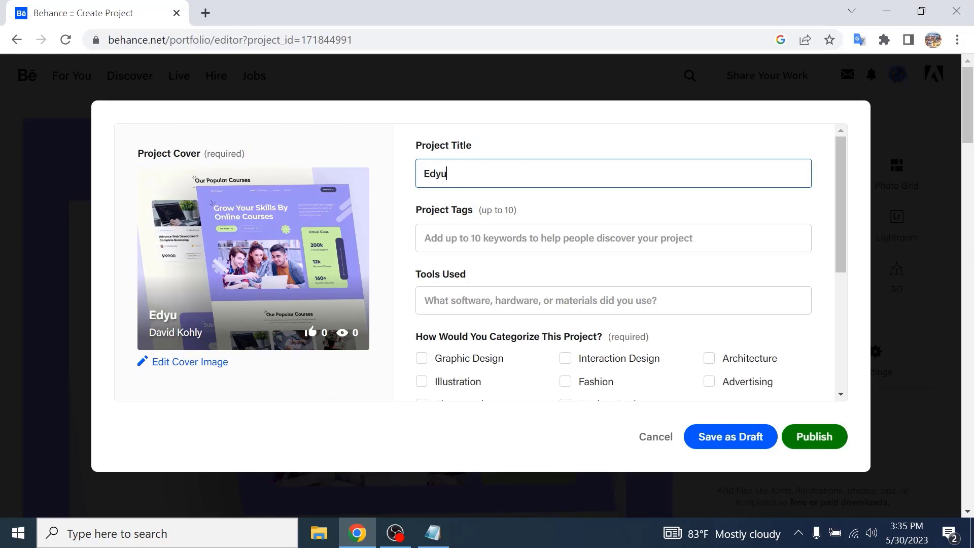
pyautogui.write('cational')
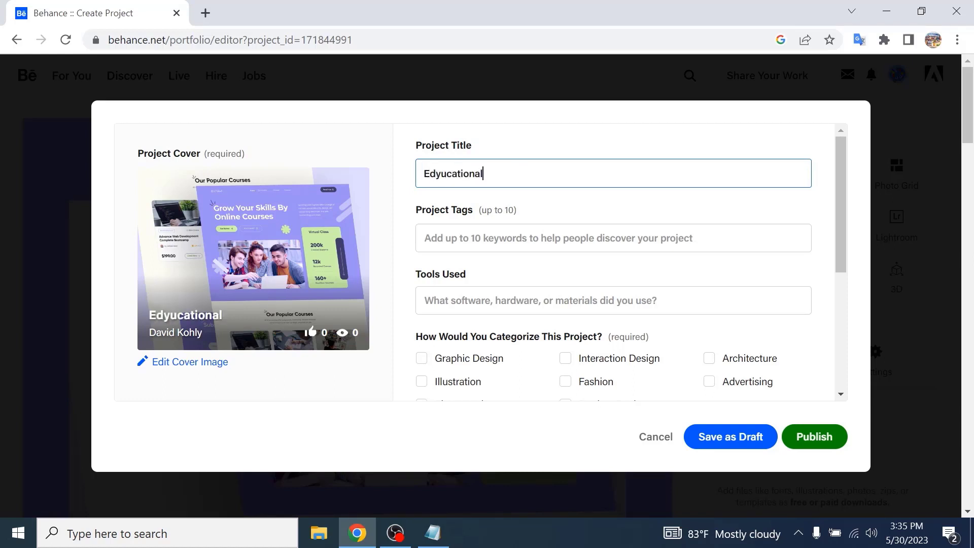
pyautogui.write(' land')
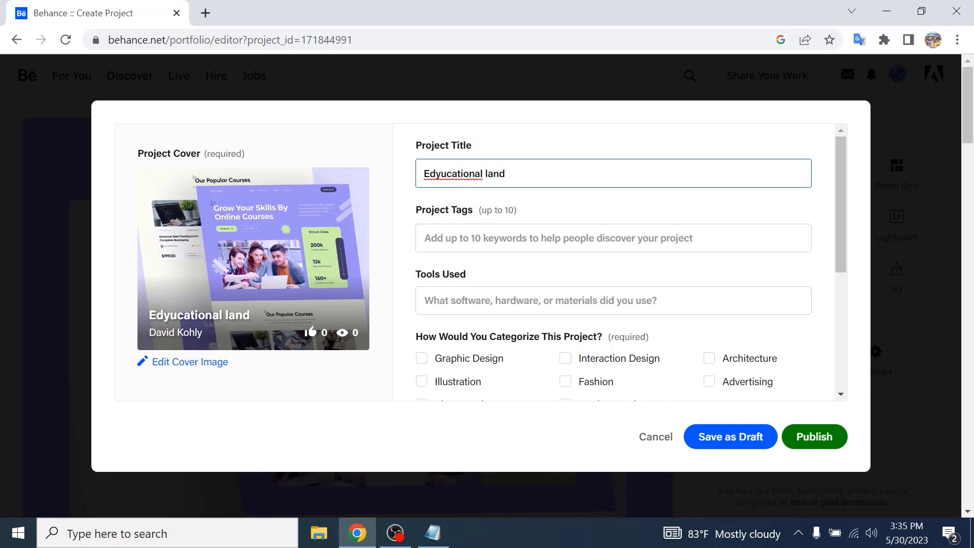
pyautogui.write('ing pAGE')
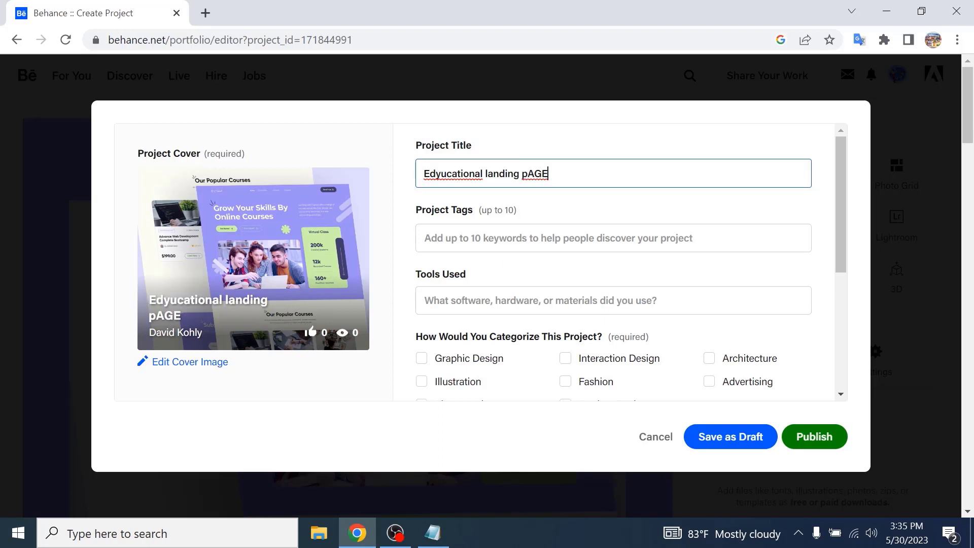
pyautogui.press('BackSpace')
pyautogui.press('BackSpace')
pyautogui.press('BackSpace')
pyautogui.press('BackSpace')
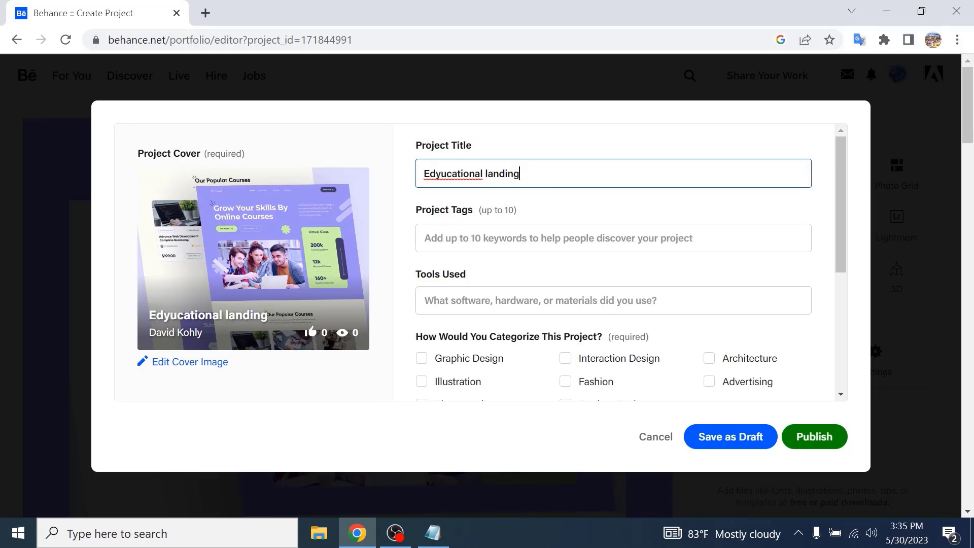
pyautogui.write('page')
# - Add the project tags educational, school, learning, student and college
pyautogui.click(513, 242)
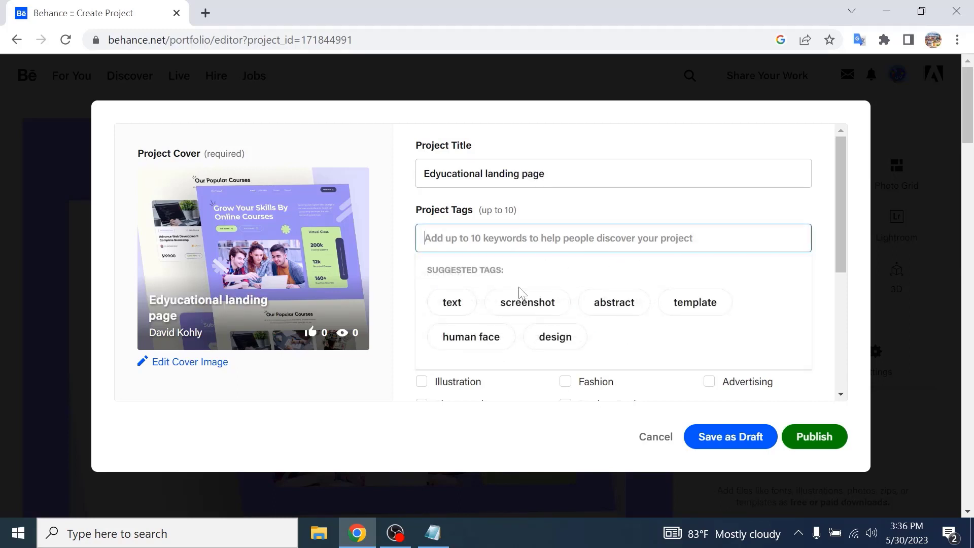
pyautogui.write('e')
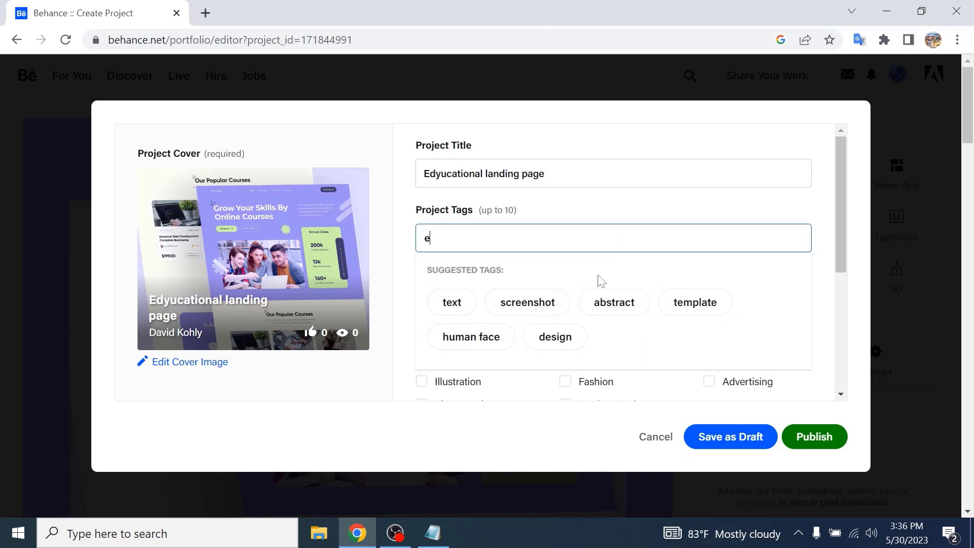
pyautogui.write('ducatu')
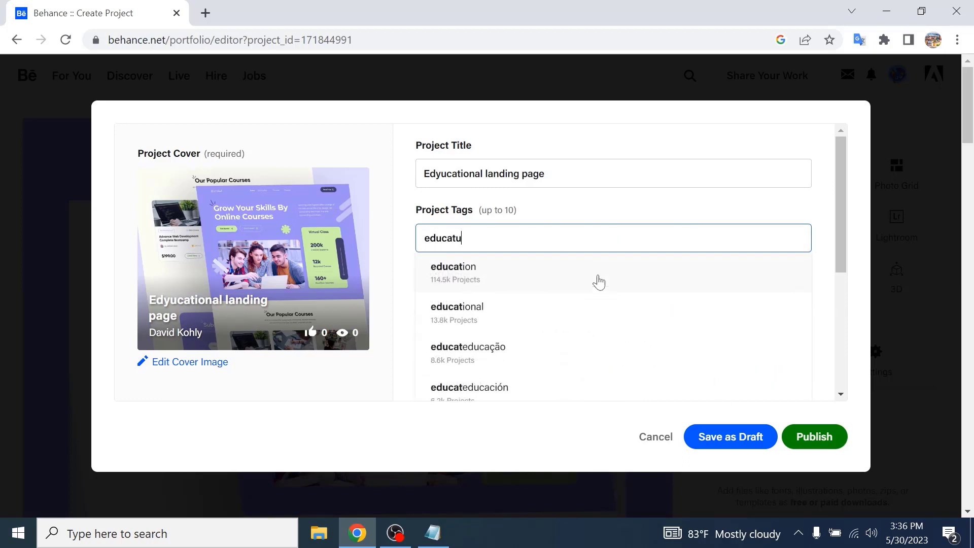
pyautogui.press('BackSpace')
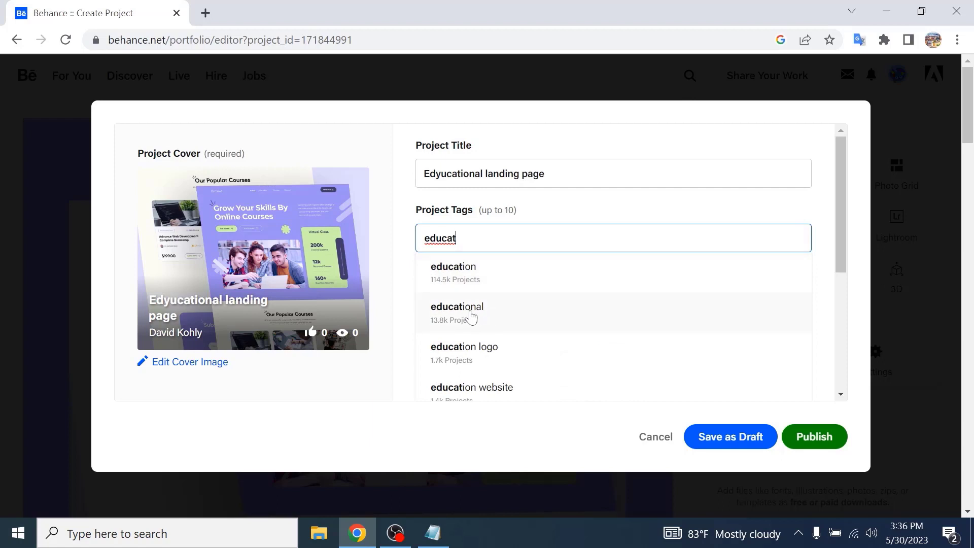
pyautogui.click(486, 307)
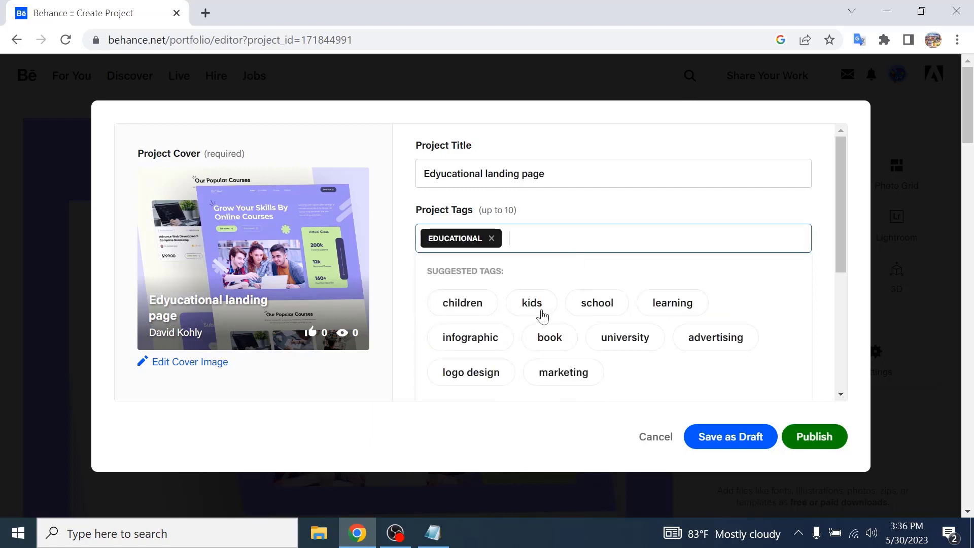
pyautogui.click(616, 310)
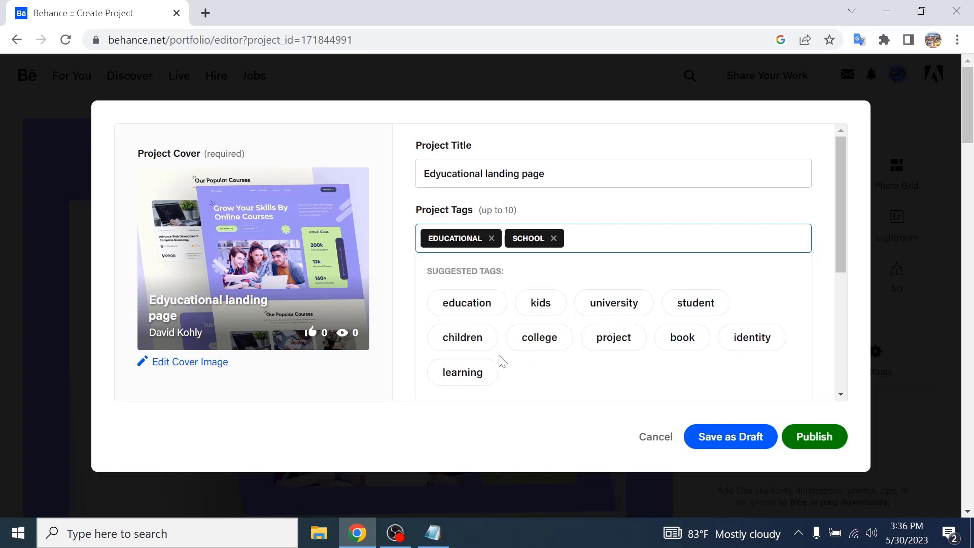
pyautogui.click(470, 375)
pyautogui.click(713, 306)
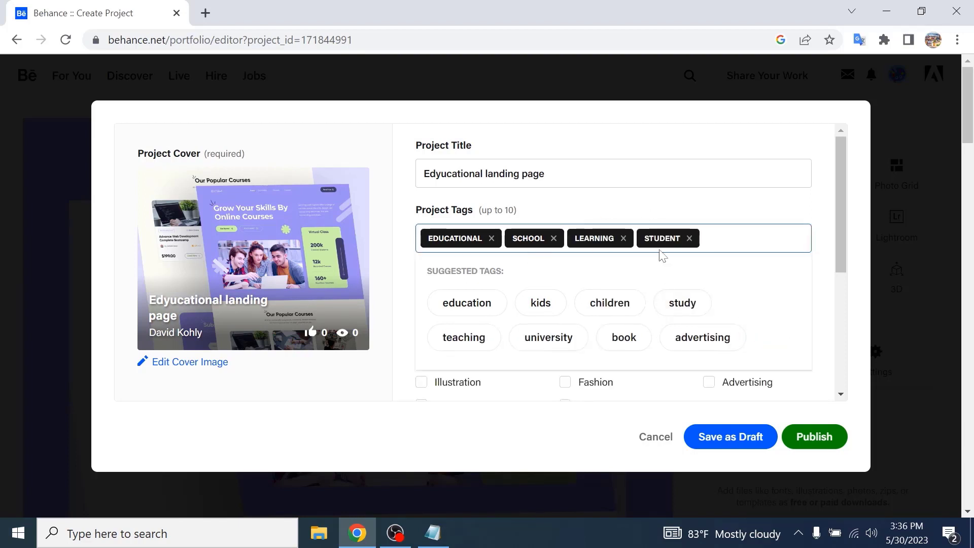
pyautogui.click(716, 308)
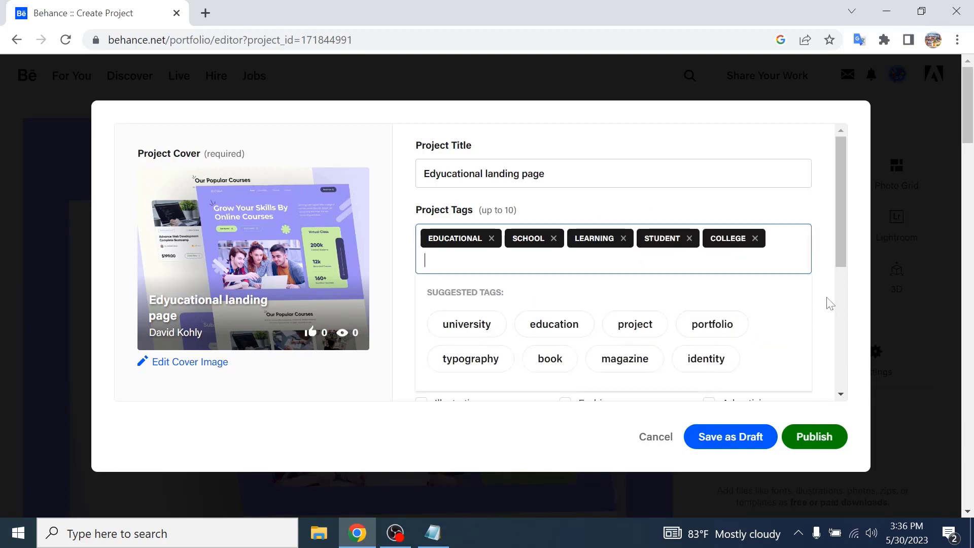
# - Add "Figma, Adobe Photoshop" as the tools used
pyautogui.moveTo(843, 227); pyautogui.dragTo(837, 284)
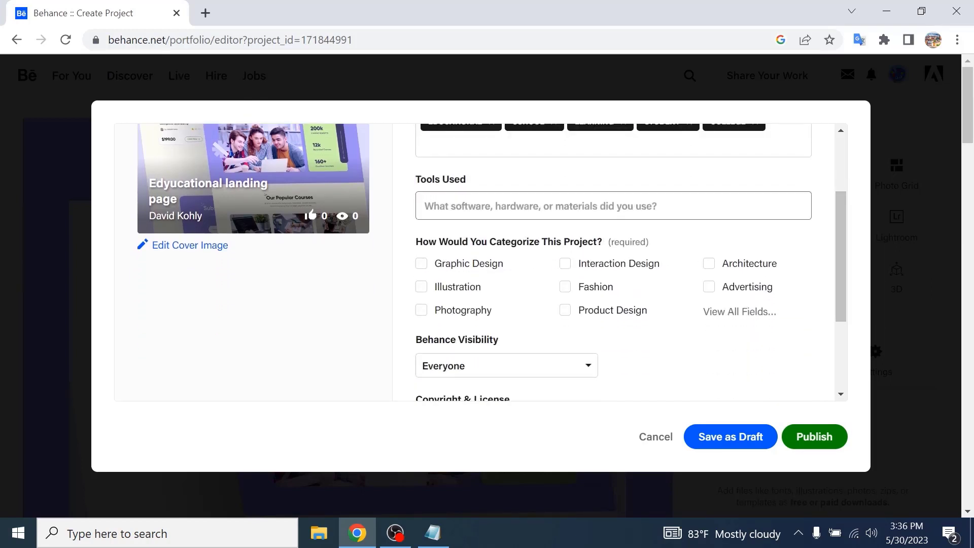
pyautogui.scroll(2, 497, 215)
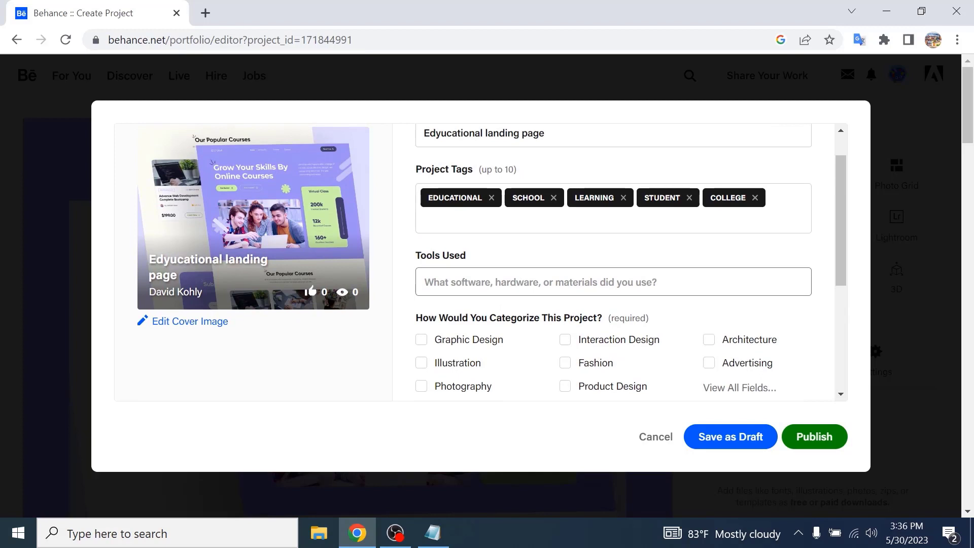
pyautogui.click(538, 282)
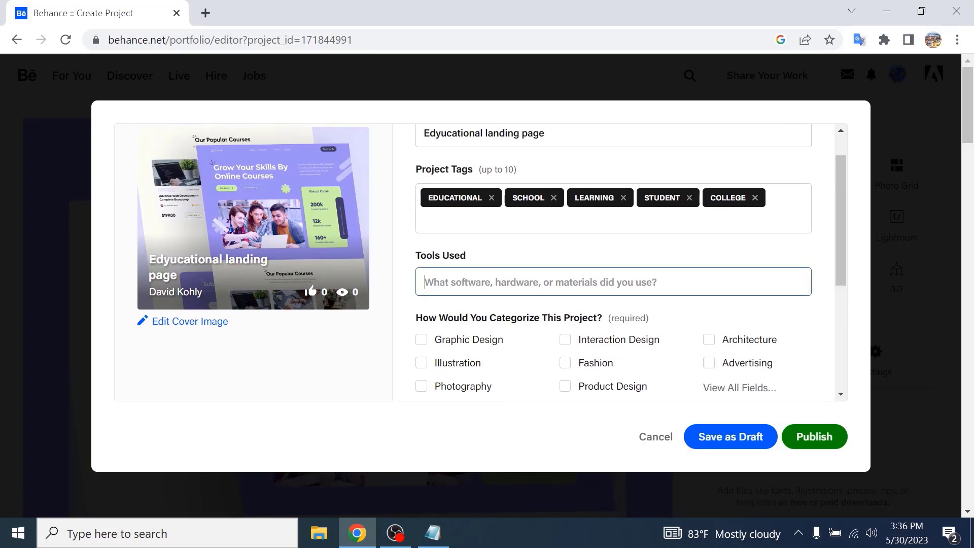
pyautogui.write('f')
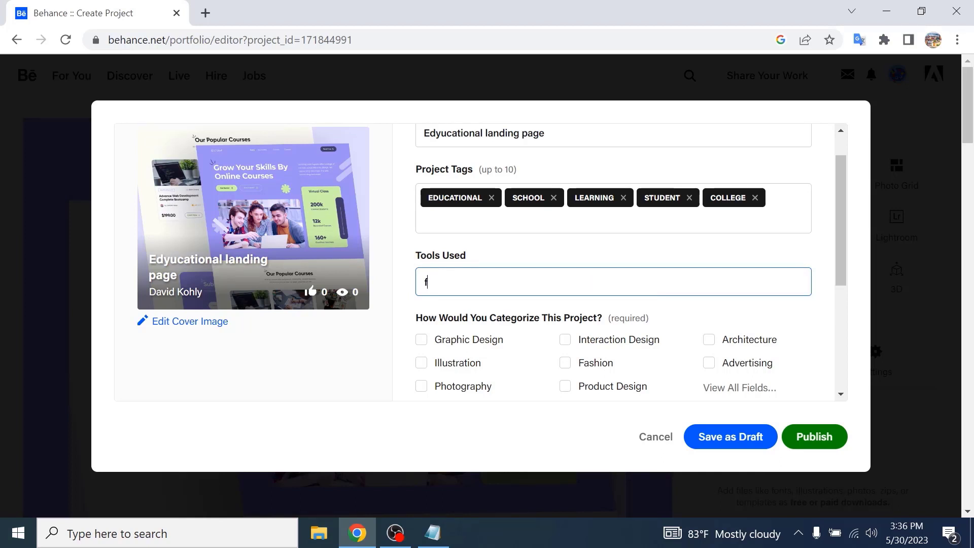
pyautogui.write('igma')
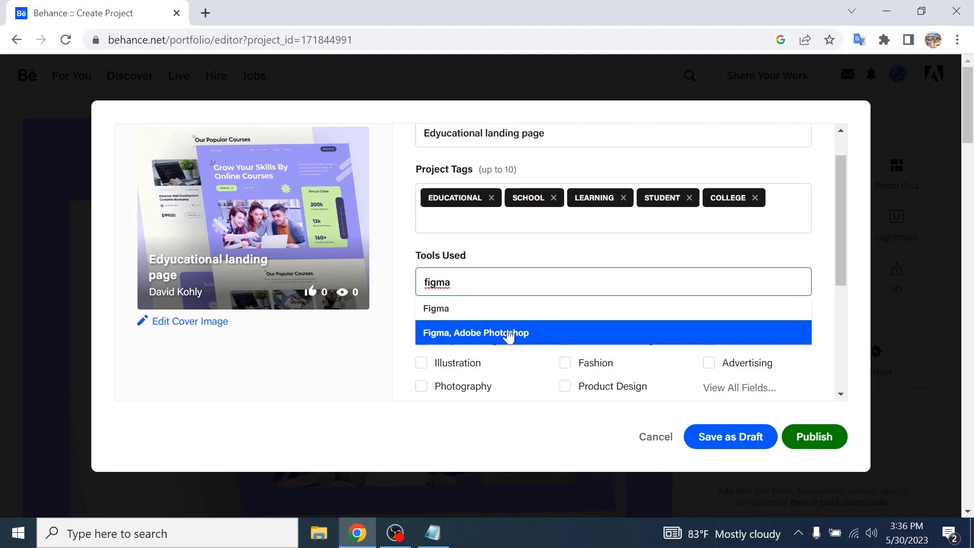
pyautogui.click(476, 335)
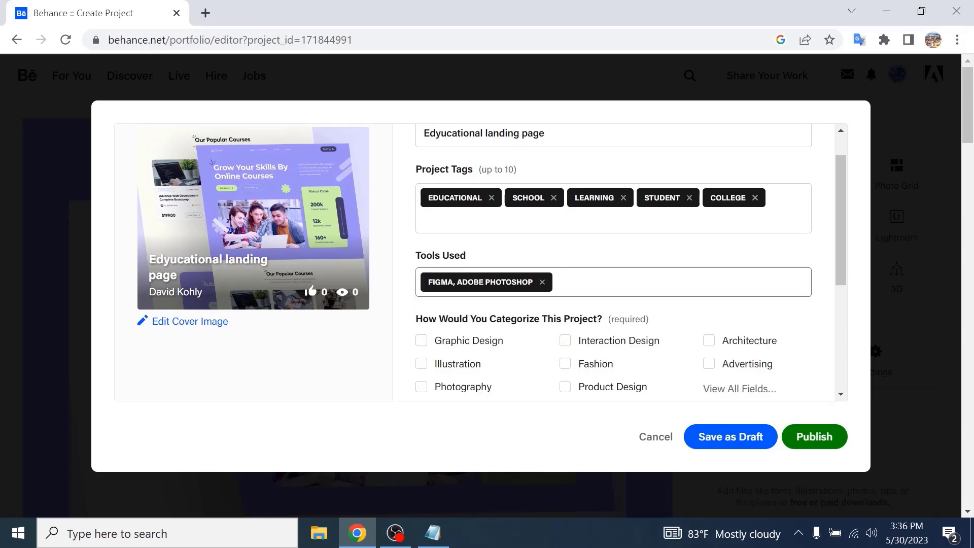
# - Choose Web Design, UI/UX and Graphic Design as the project's creative fields
pyautogui.scroll(-3, 518, 348)
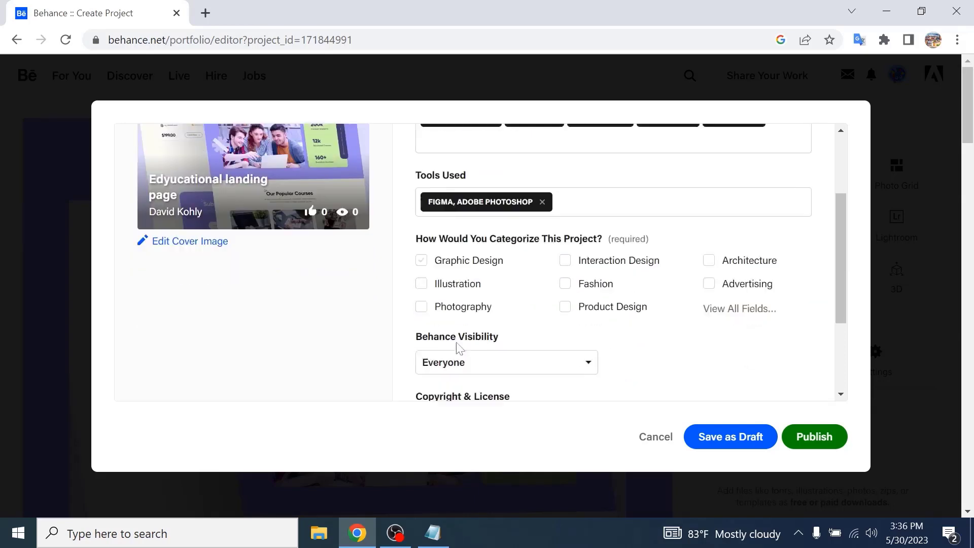
pyautogui.scroll(2, 528, 215)
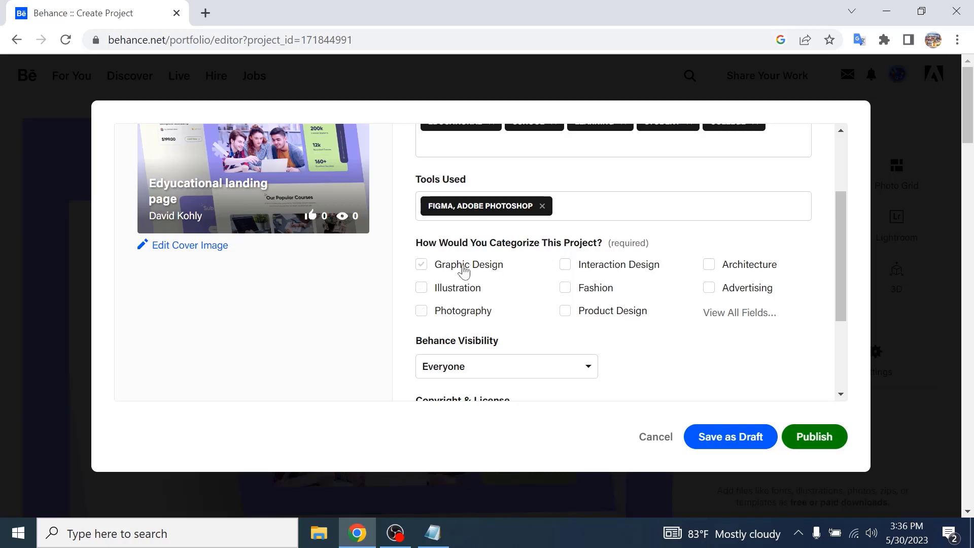
pyautogui.click(742, 314)
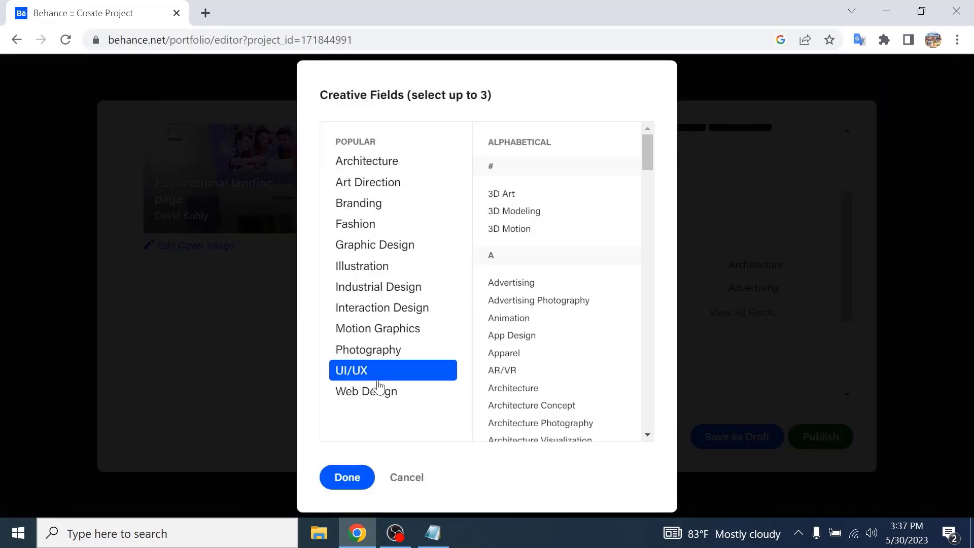
pyautogui.click(387, 401)
pyautogui.click(394, 374)
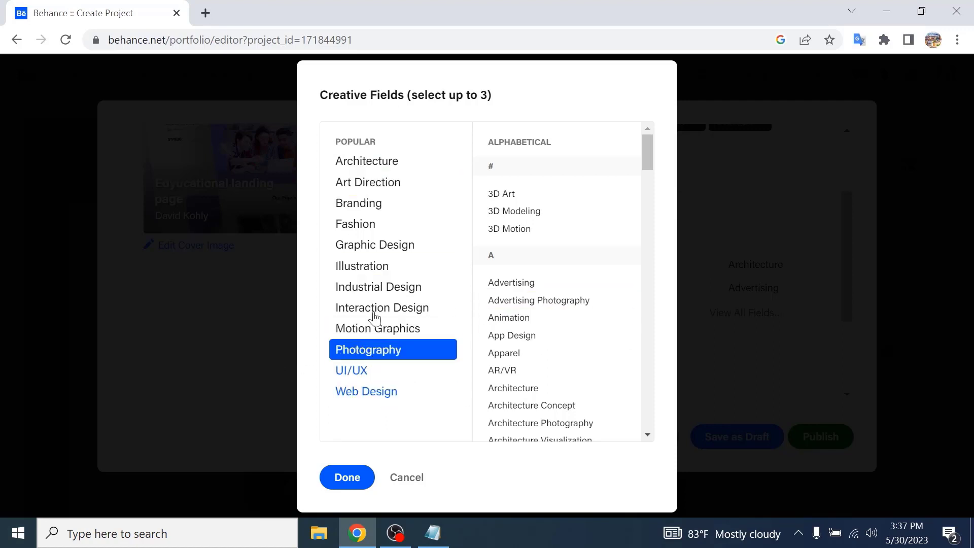
pyautogui.click(392, 256)
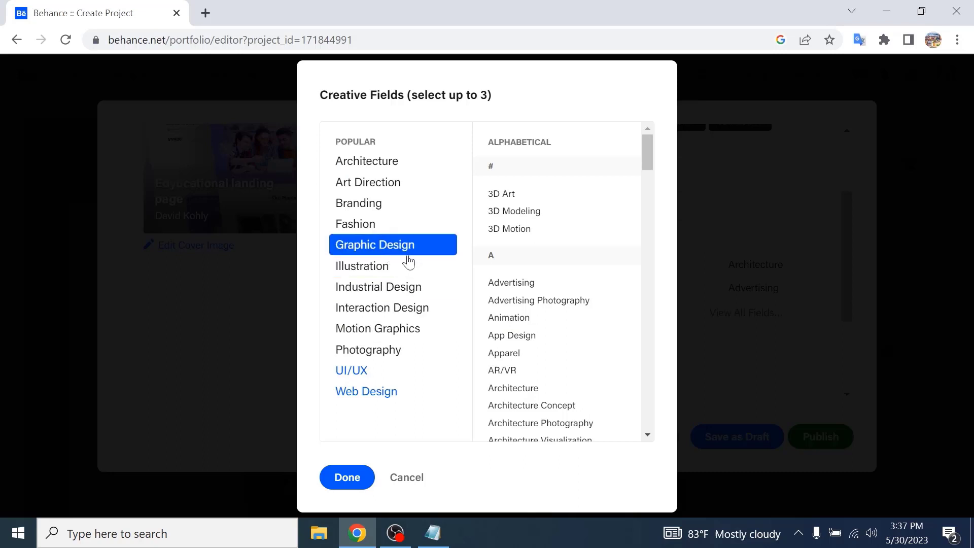
pyautogui.click(354, 483)
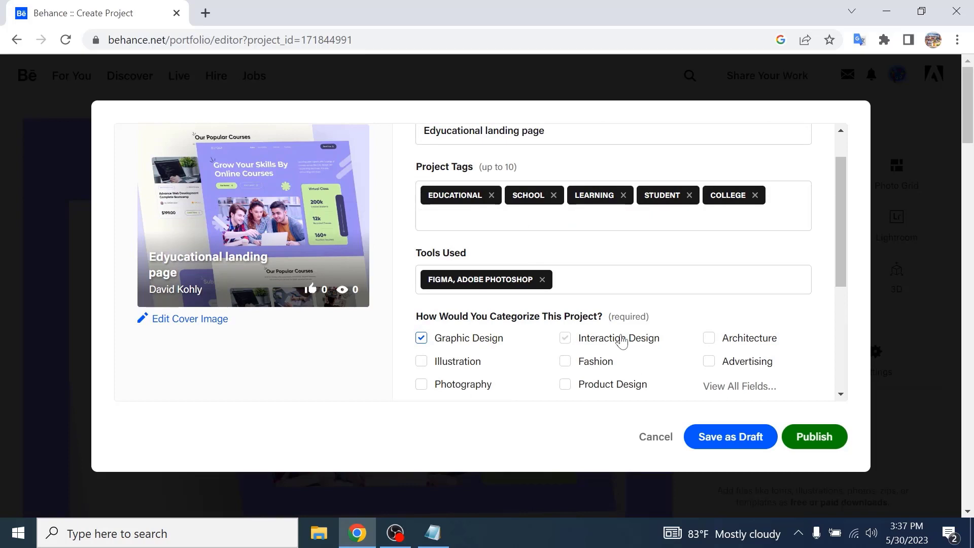
# - Tick the adult-content option and open the co-owners, credits and more settings
pyautogui.scroll(-3, 620, 340)
pyautogui.scroll(-1, 609, 310)
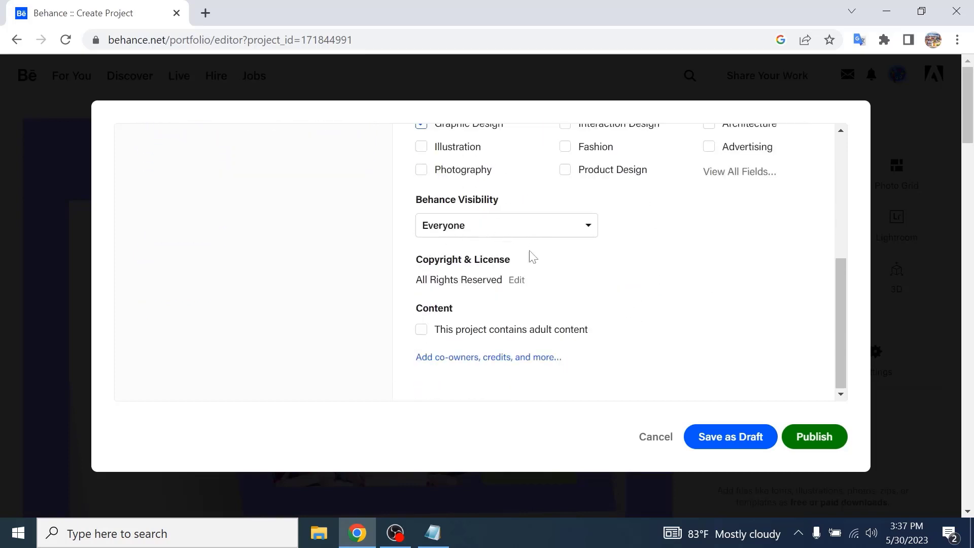
pyautogui.click(422, 330)
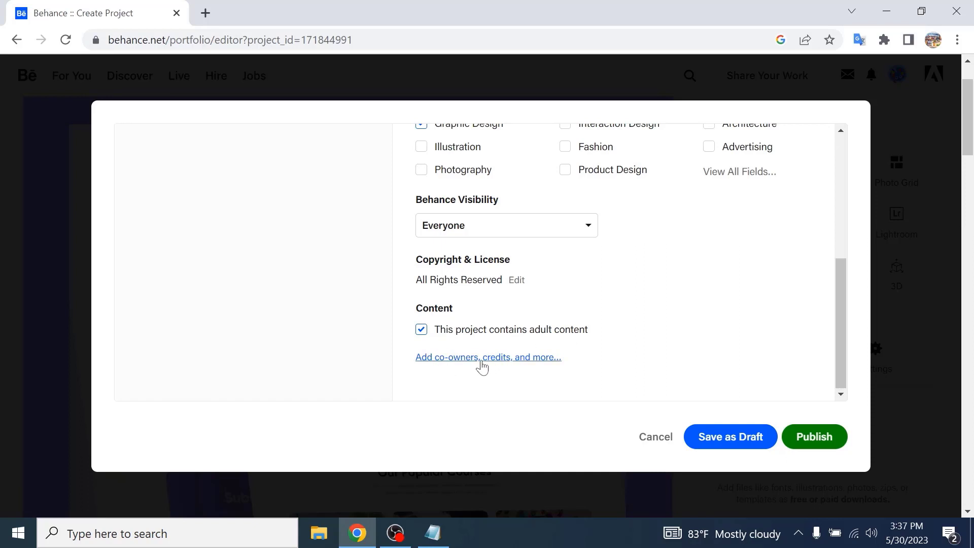
pyautogui.click(507, 357)
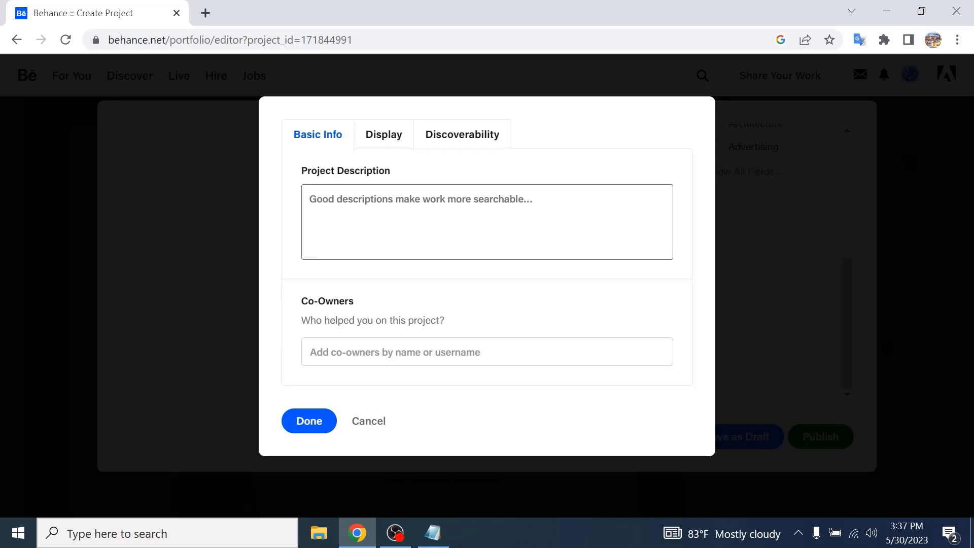
pyautogui.click(310, 199)
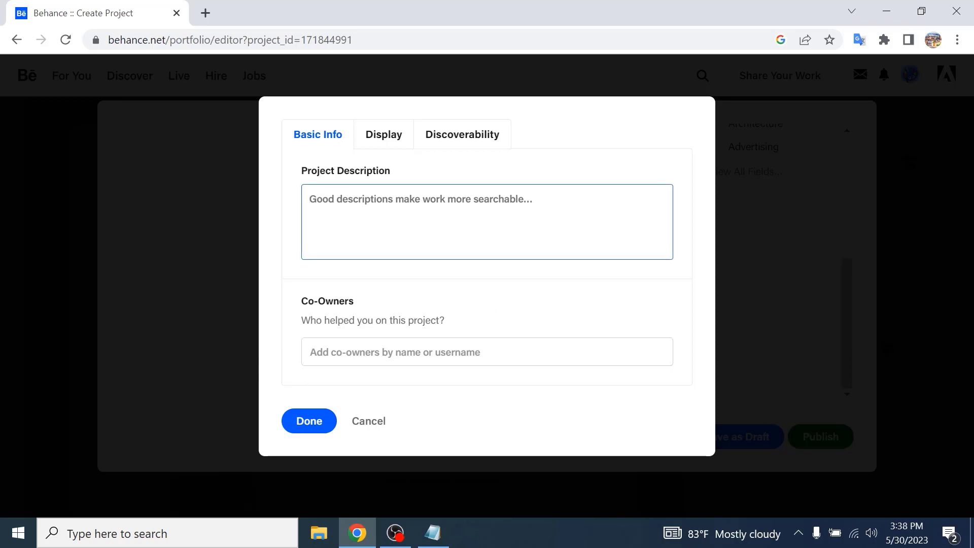
pyautogui.click(389, 352)
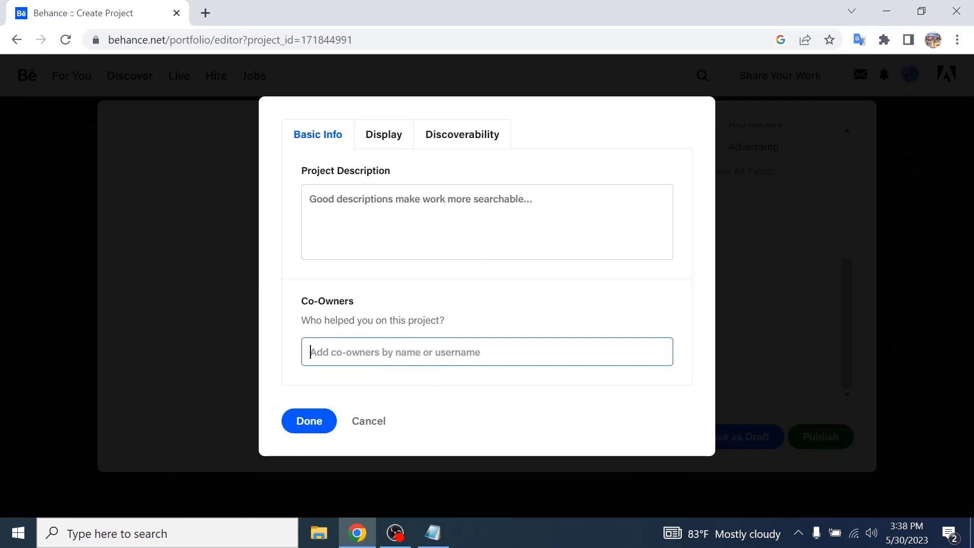
pyautogui.click(310, 421)
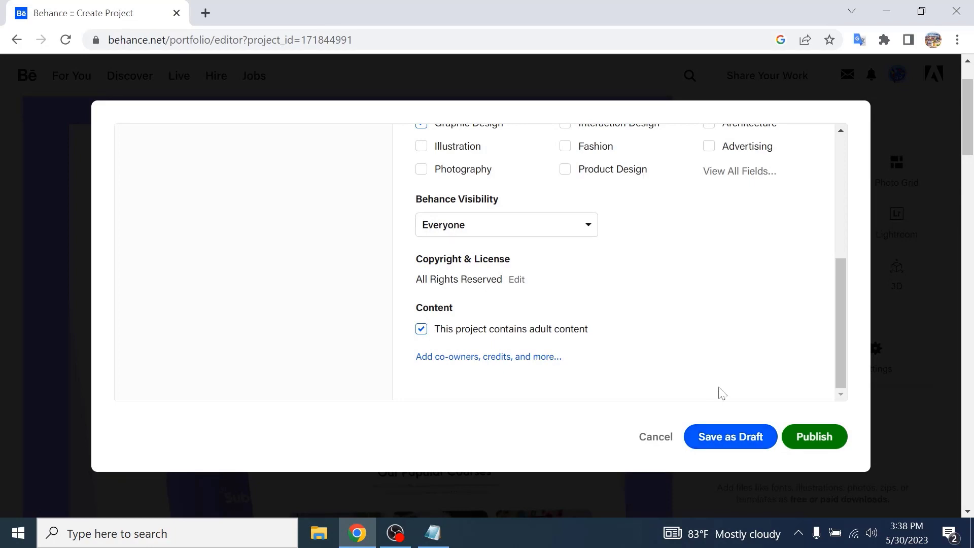
# - Publish the project
pyautogui.scroll(5, 722, 393)
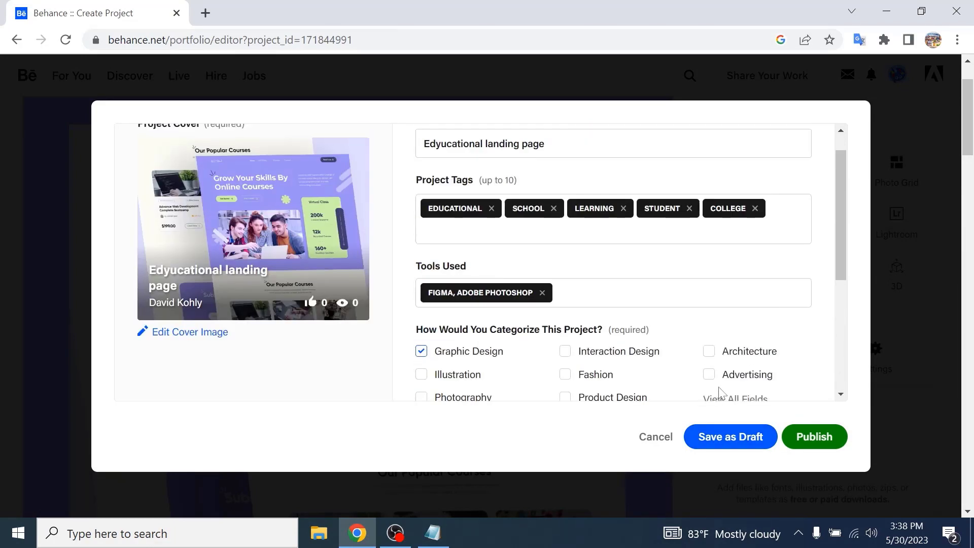
pyautogui.scroll(-3, 720, 394)
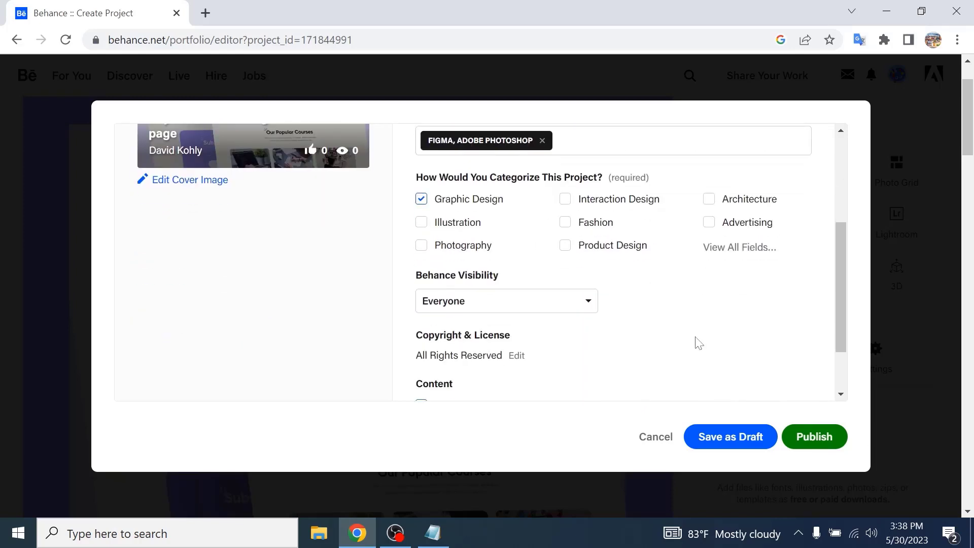
pyautogui.scroll(2, 698, 347)
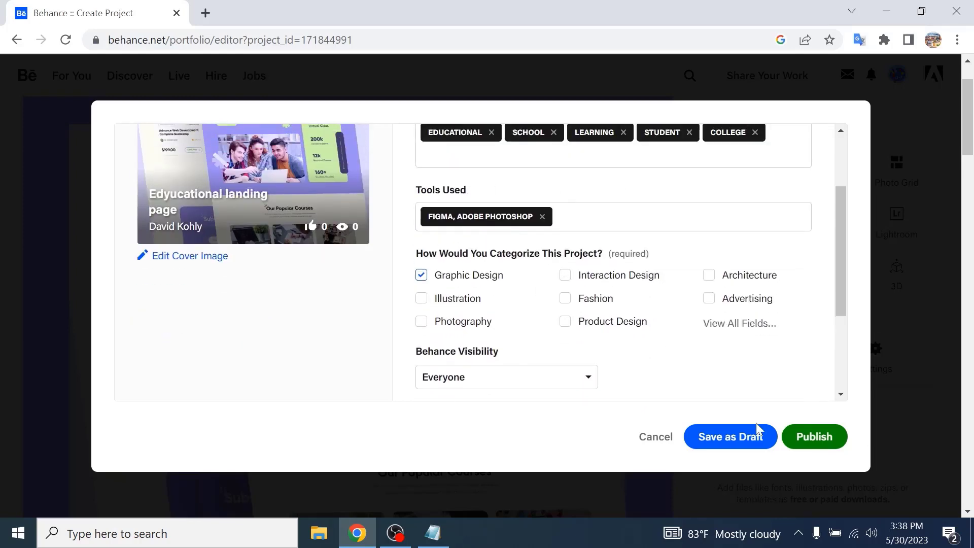
pyautogui.click(814, 441)
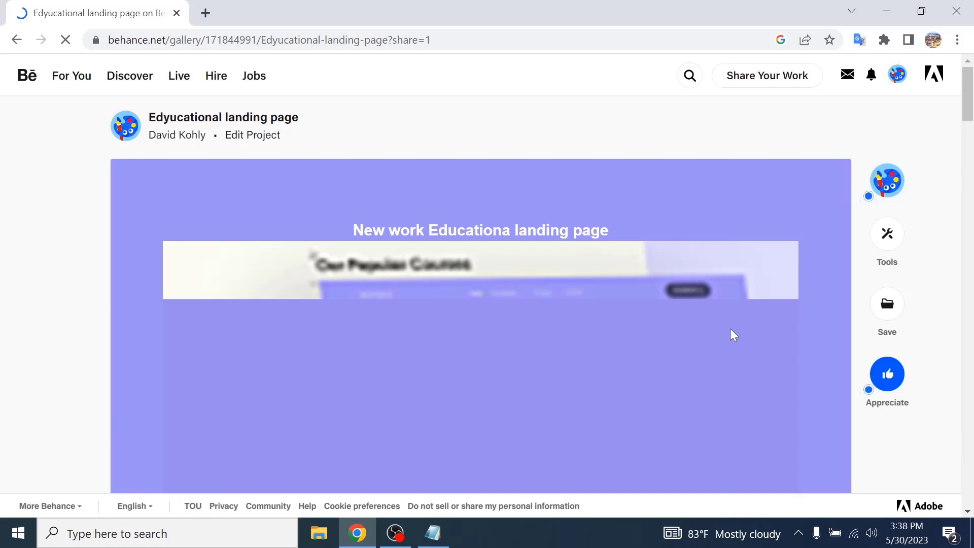
# - Dismiss the portfolio-website and Promote Your Work pop-ups over the published project page
pyautogui.scroll(-3, 734, 335)
pyautogui.scroll(-5, 734, 335)
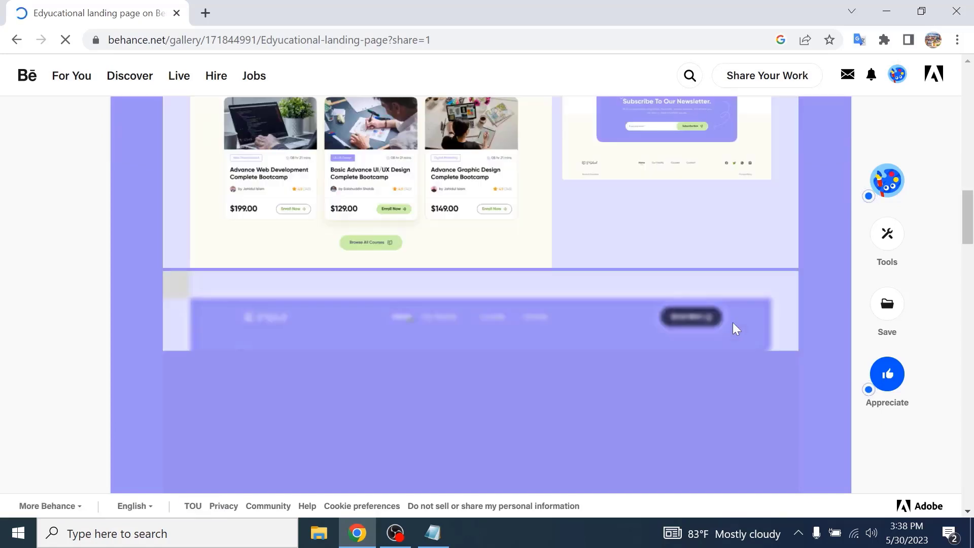
pyautogui.scroll(-5, 733, 323)
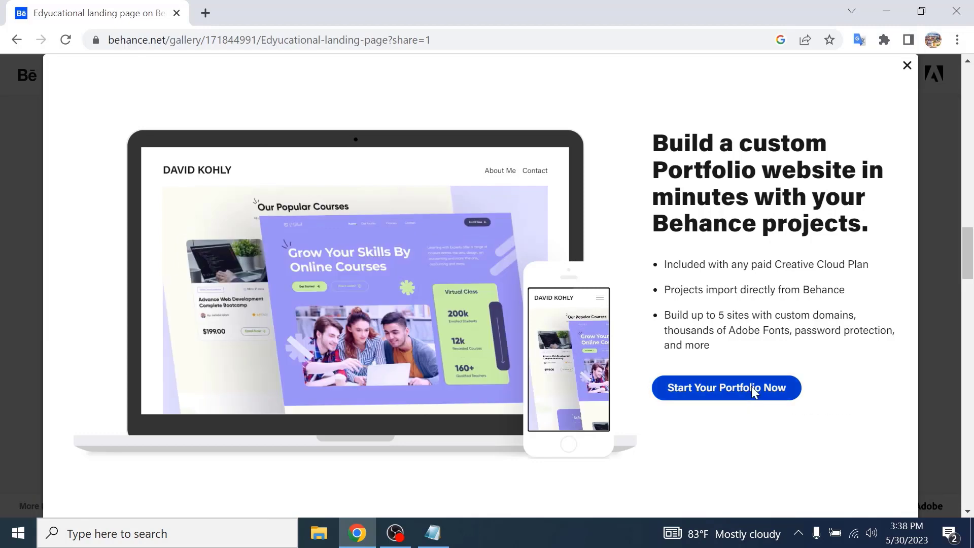
pyautogui.click(751, 386)
pyautogui.click(357, 14)
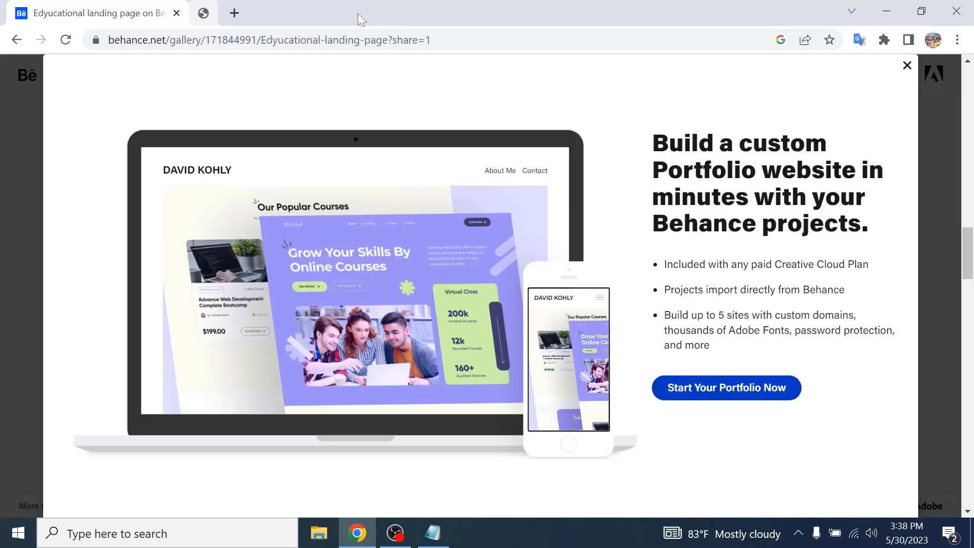
pyautogui.click(907, 66)
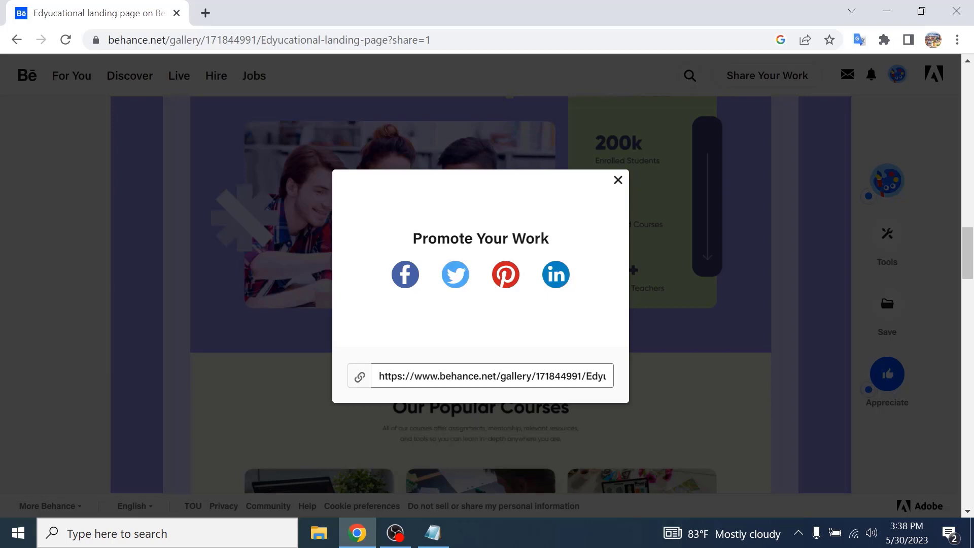
pyautogui.click(619, 181)
# - Review the published project page's images, owner details, tools, creative fields and tags
pyautogui.scroll(-7, 745, 298)
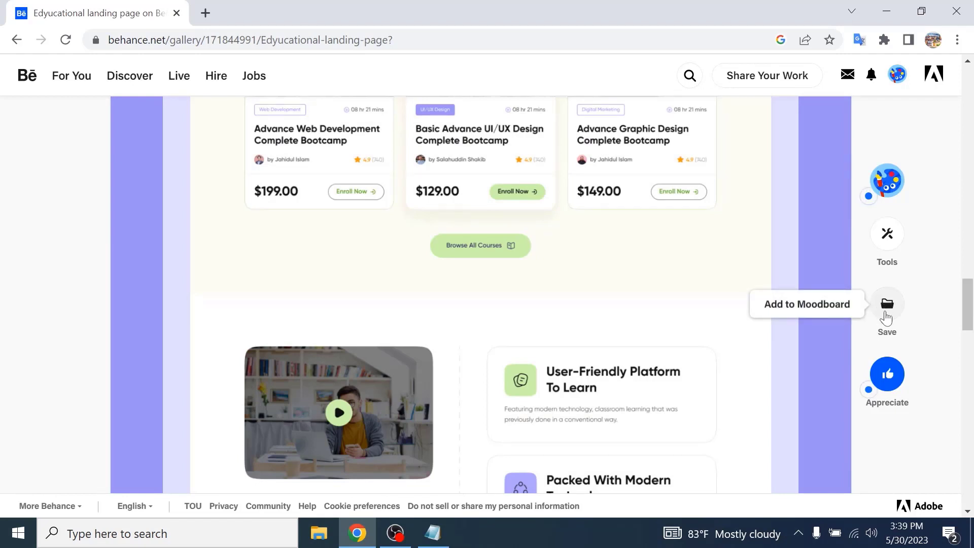
pyautogui.scroll(-10, 765, 343)
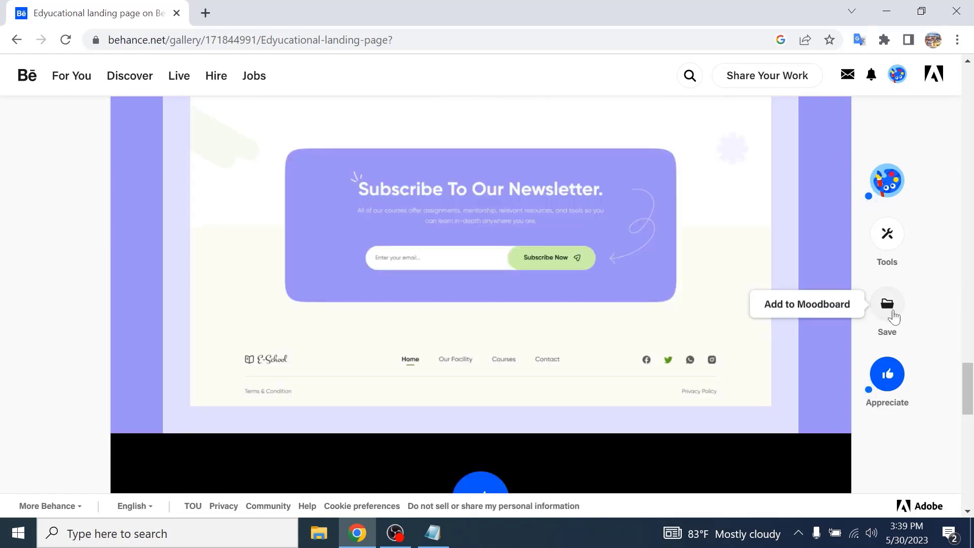
pyautogui.scroll(-3, 880, 388)
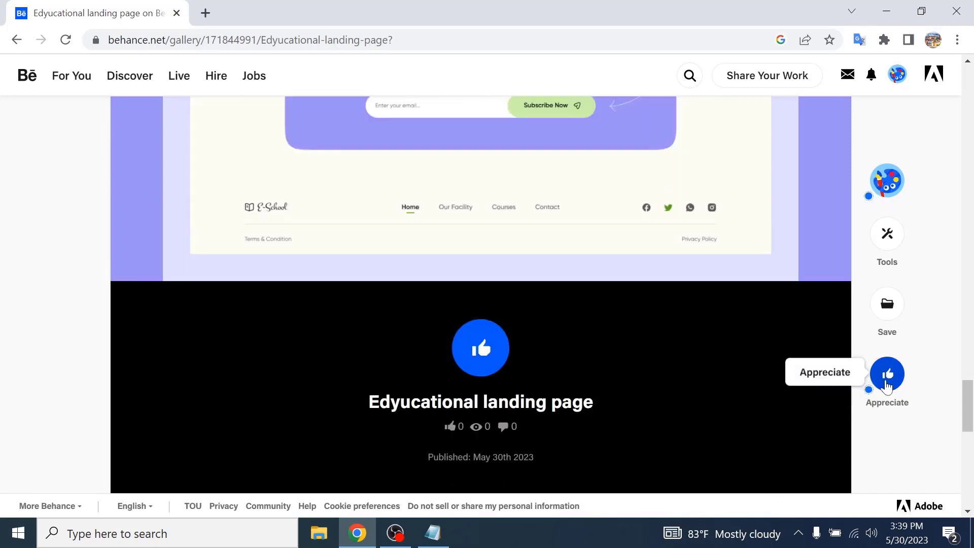
pyautogui.scroll(-10, 759, 352)
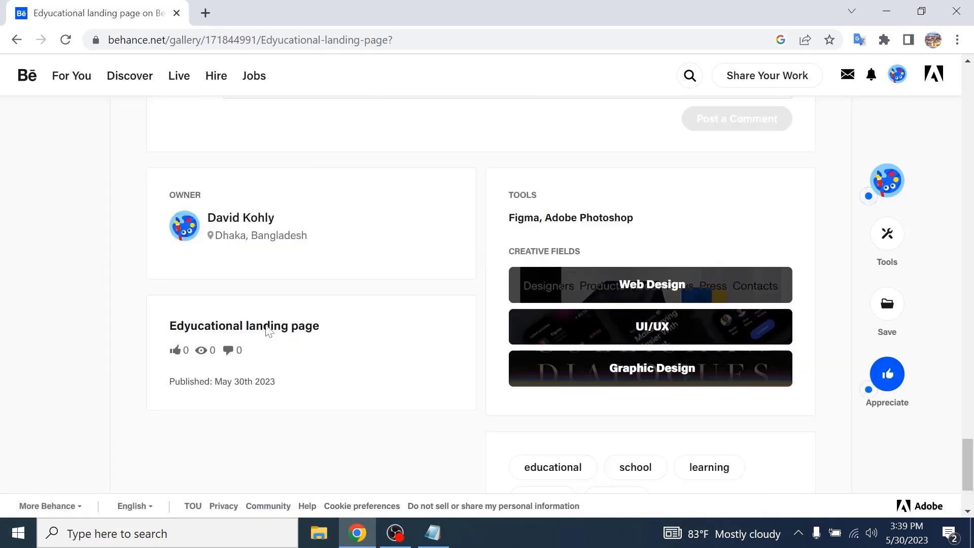
pyautogui.scroll(20, 741, 307)
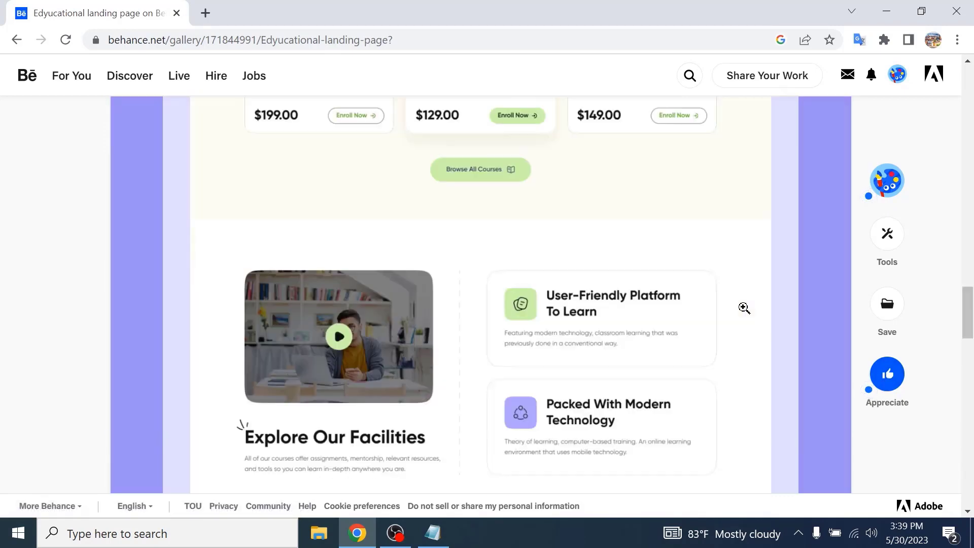
pyautogui.scroll(5, 744, 308)
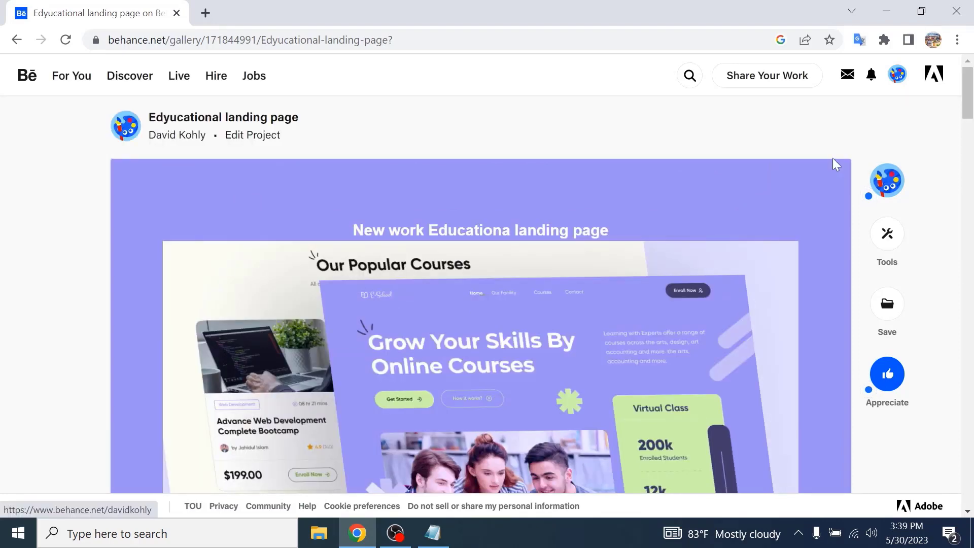
# - Return to the Behance home page and browse the For You project feed
pyautogui.click(28, 81)
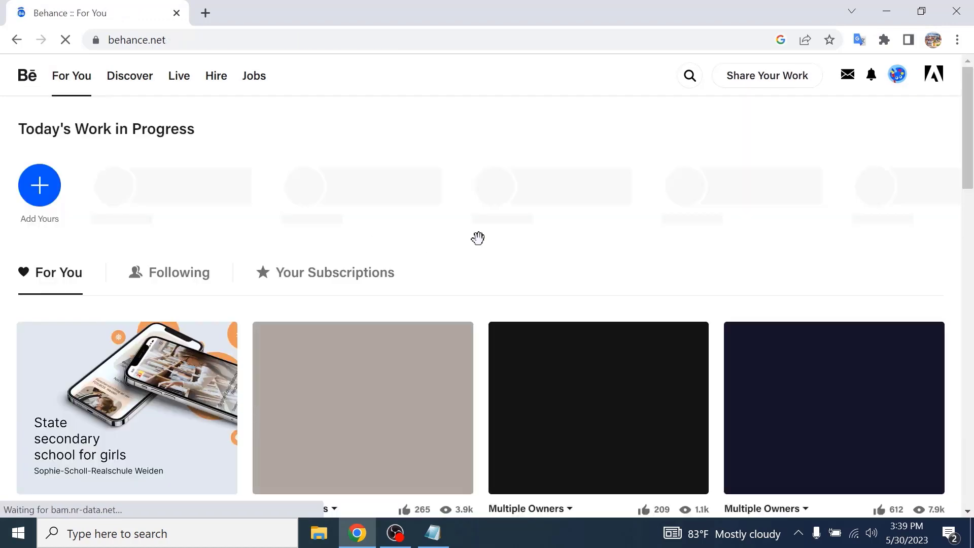
pyautogui.scroll(-4, 478, 237)
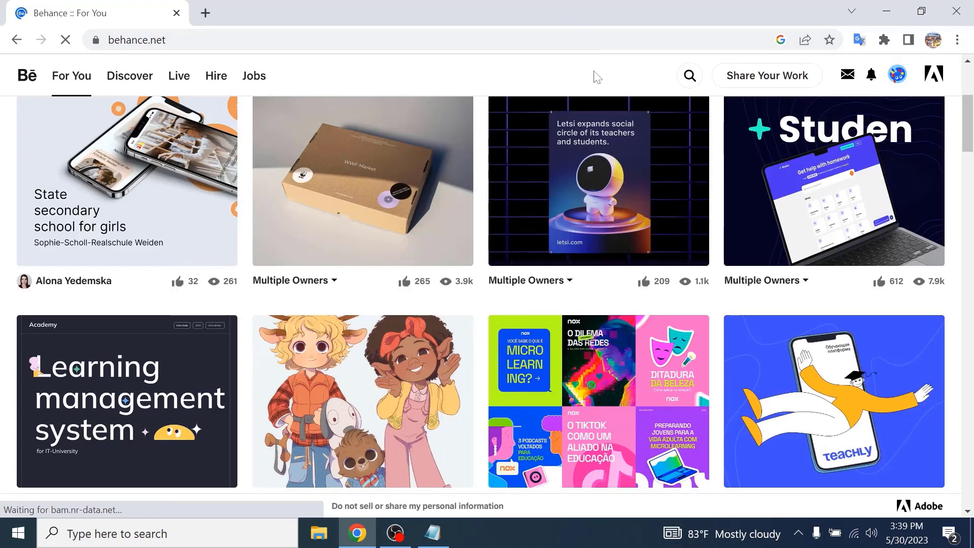